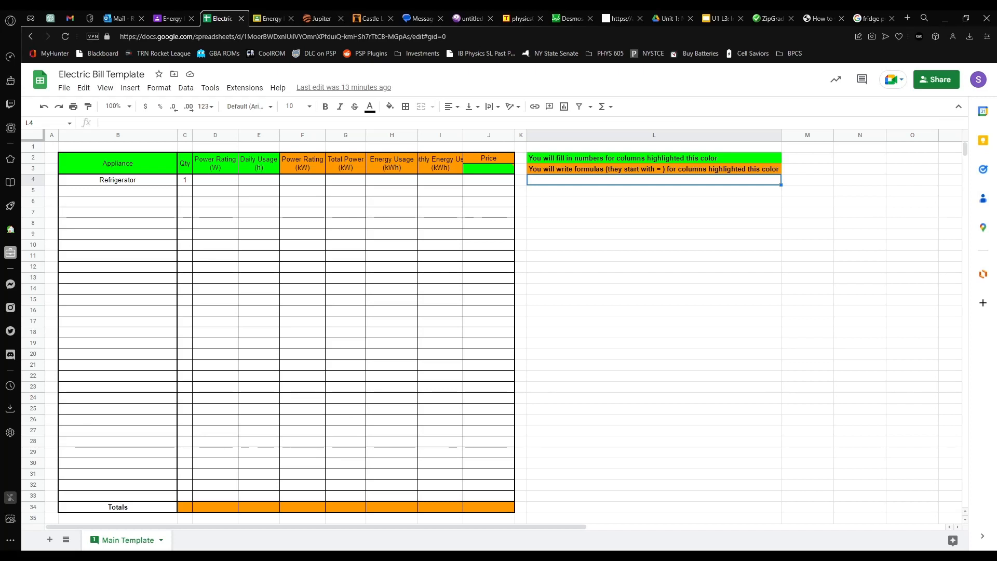
- Review the appliance table's columns and the green and orange colour legend in L2:L3
{"action": "left_click", "coordinate": [233, 182]}
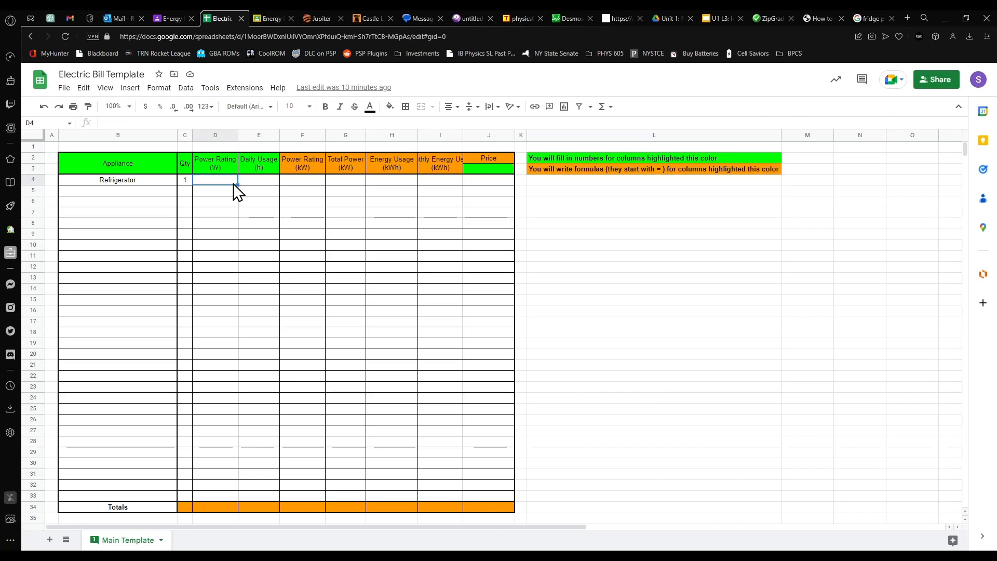
{"action": "left_click", "coordinate": [446, 276]}
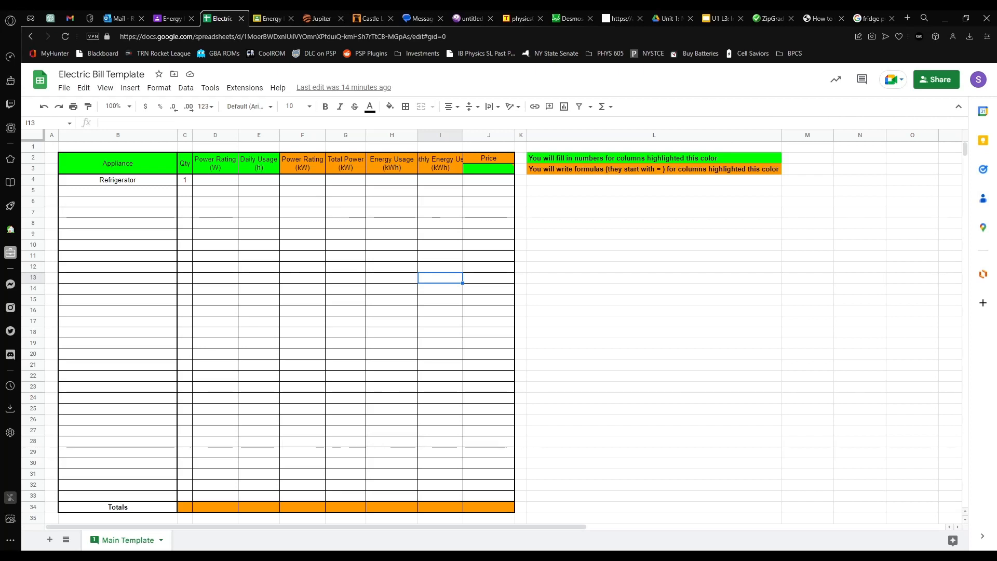
{"action": "left_click", "coordinate": [168, 169]}
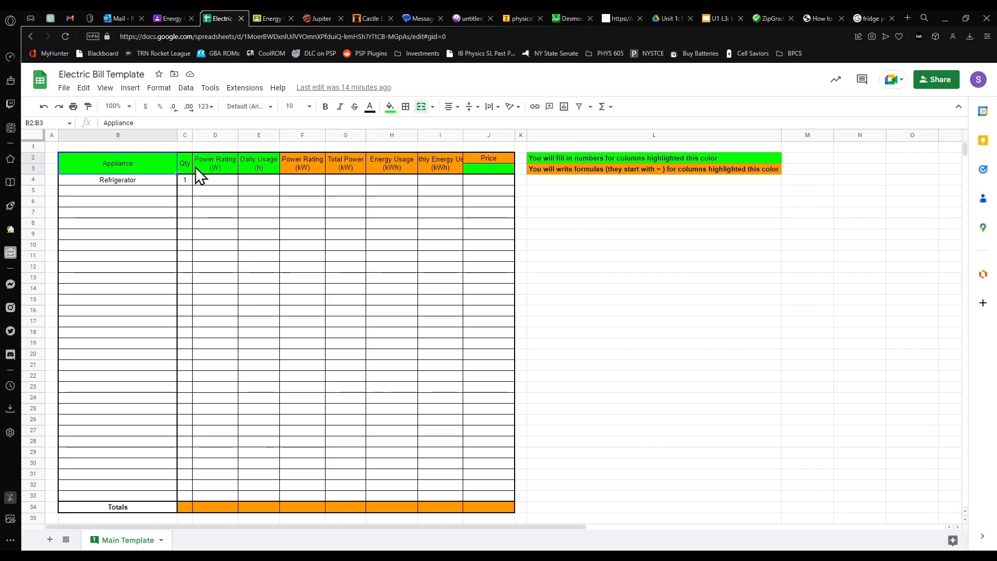
{"action": "left_click", "coordinate": [556, 160]}
{"action": "left_click_drag", "start_coordinate": [560, 167], "coordinate": [559, 167]}
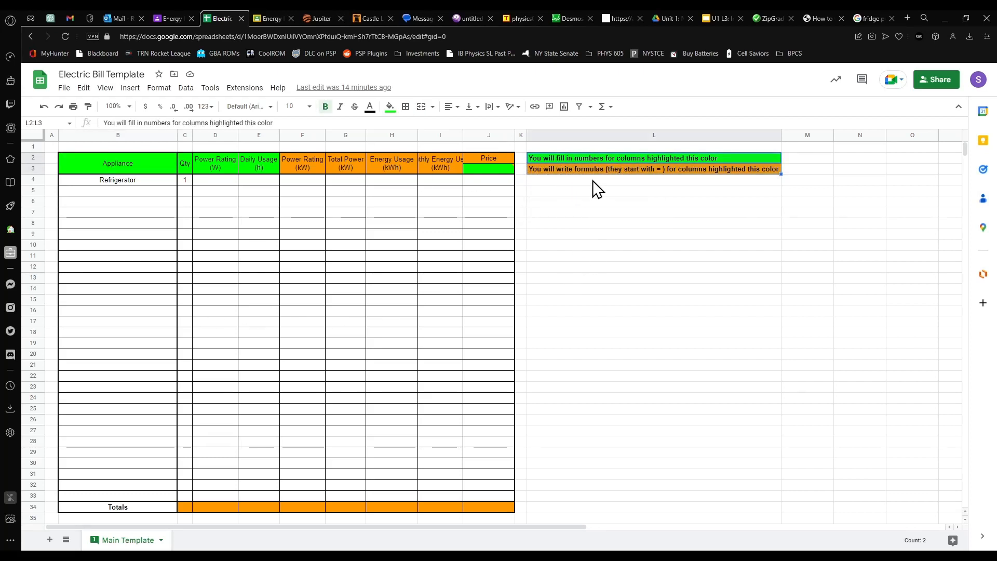
{"action": "left_click", "coordinate": [569, 161]}
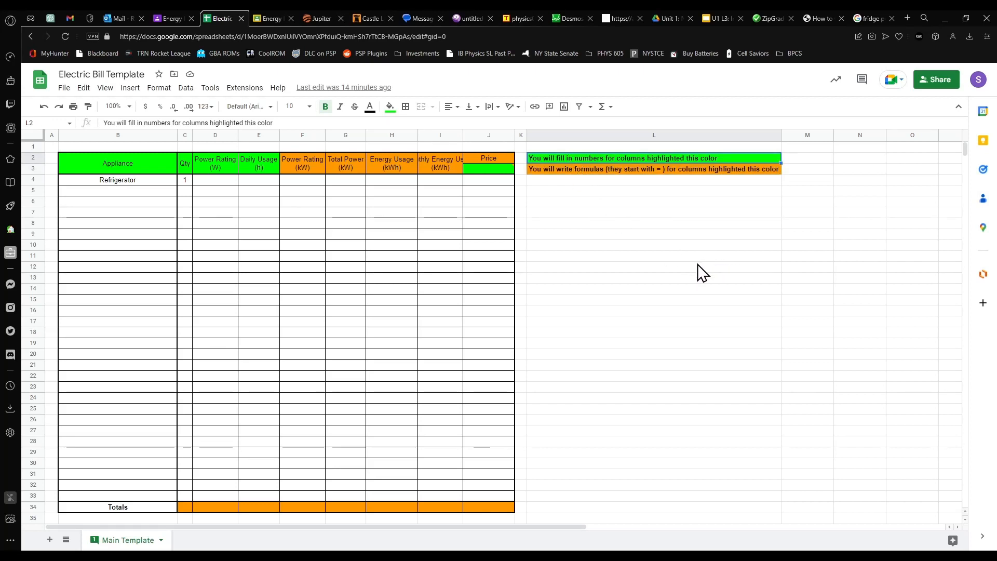
{"action": "left_click", "coordinate": [587, 170]}
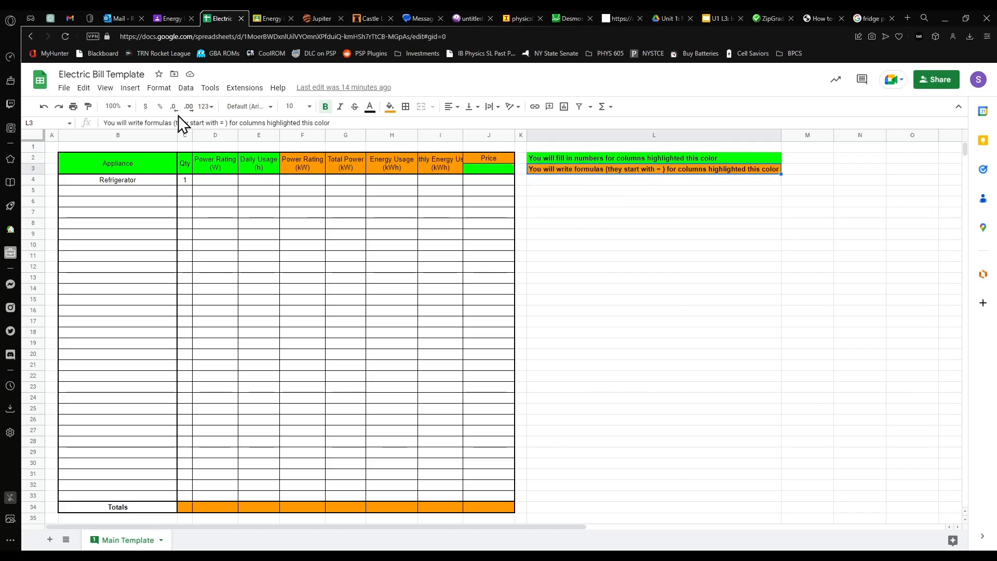
- Set the sheet zoom to 125% and bring the colour legend in column L fully into view
{"action": "left_click", "coordinate": [129, 106]}
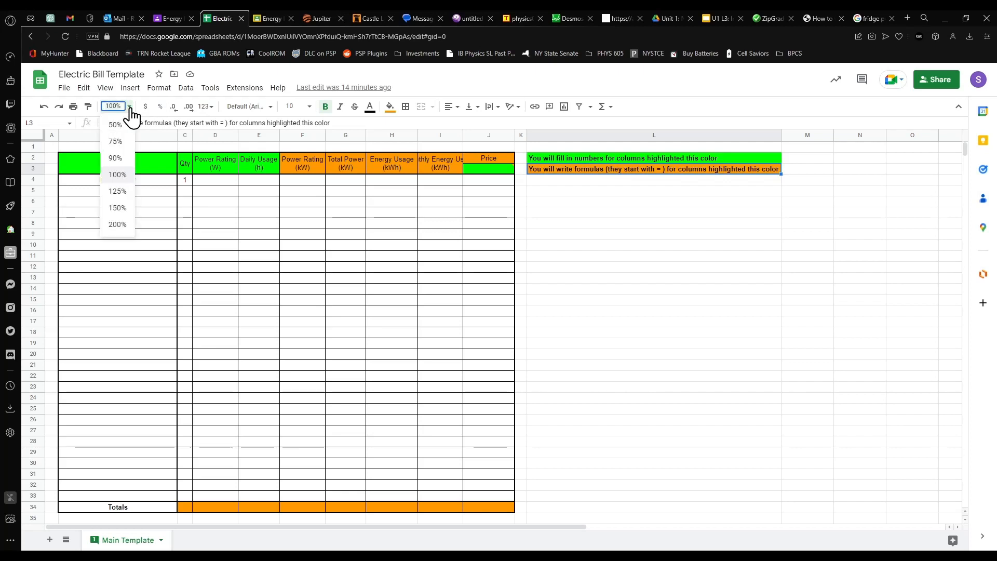
{"action": "left_click", "coordinate": [124, 191]}
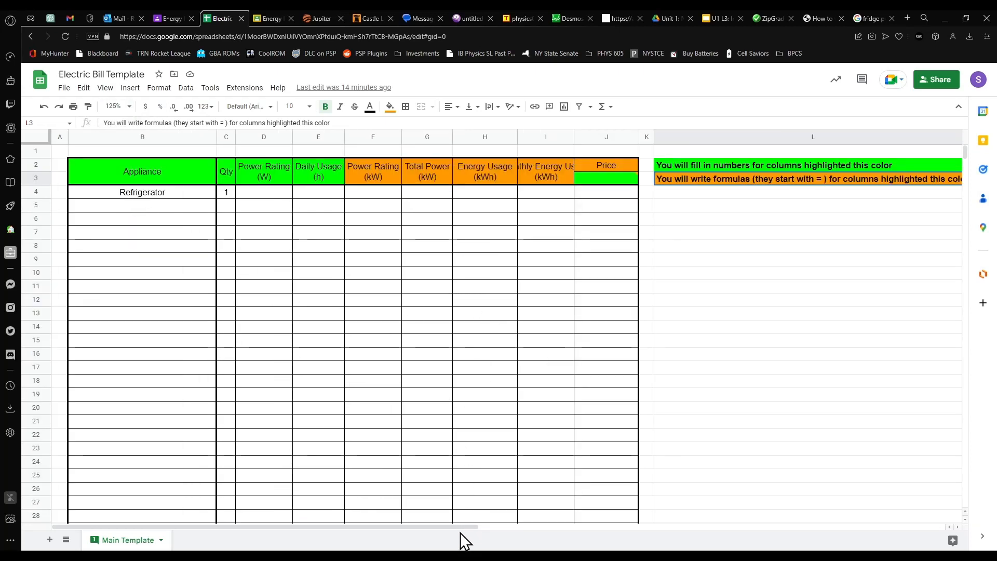
{"action": "left_click_drag", "start_coordinate": [460, 528], "coordinate": [511, 529]}
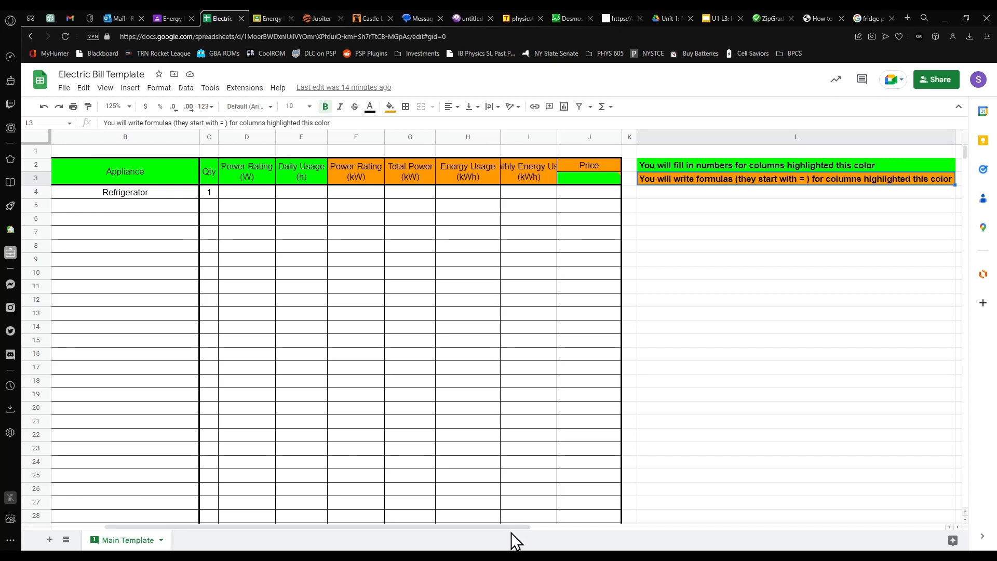
{"action": "left_click", "coordinate": [756, 170]}
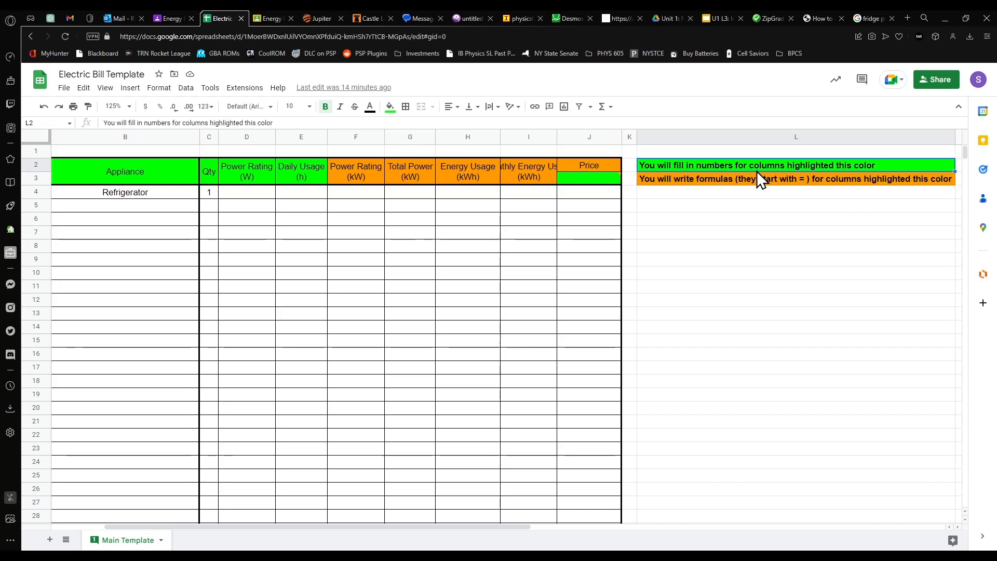
- Enter a power rating of 100 W and a daily usage of 8 hours for the refrigerator in row 4
{"action": "left_click", "coordinate": [147, 196]}
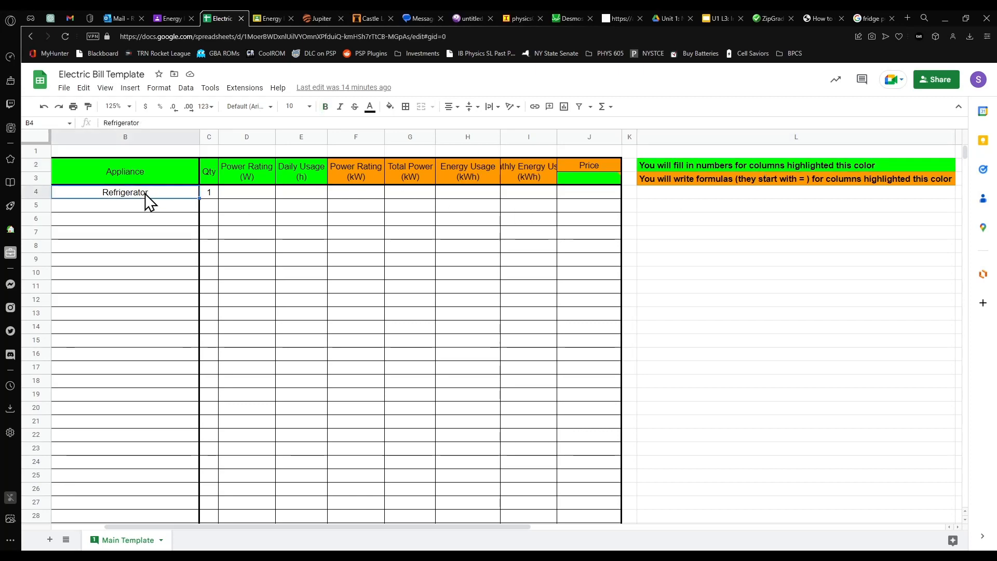
{"action": "left_click", "coordinate": [213, 195]}
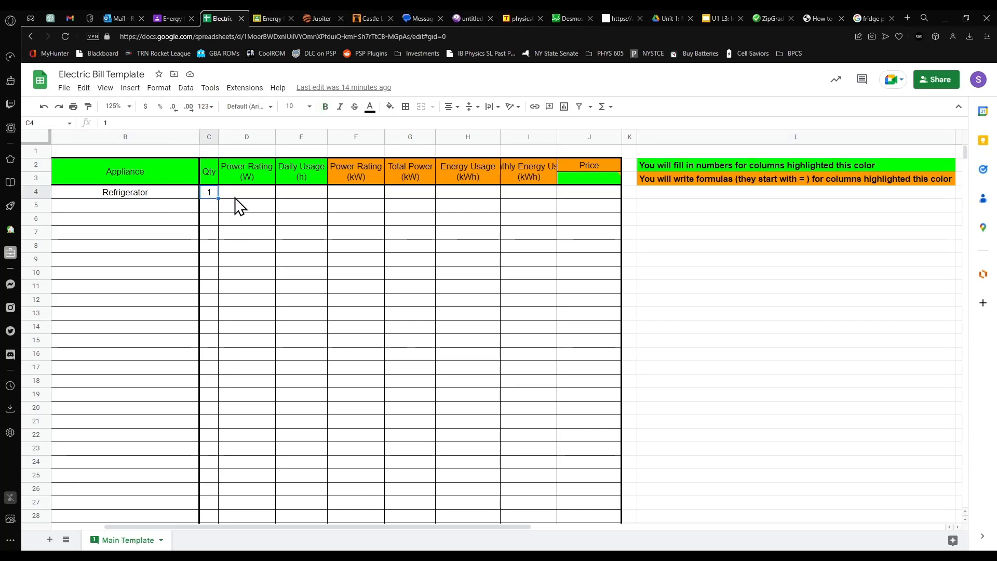
{"action": "left_click", "coordinate": [236, 195]}
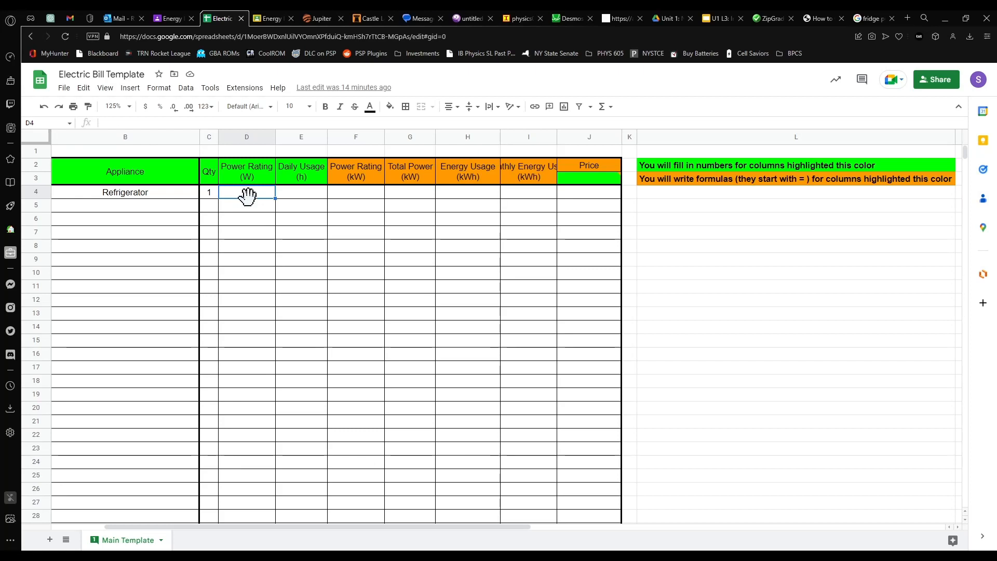
{"action": "type", "text": "100"}
{"action": "key", "text": "Tab"}
{"action": "type", "text": "8"}
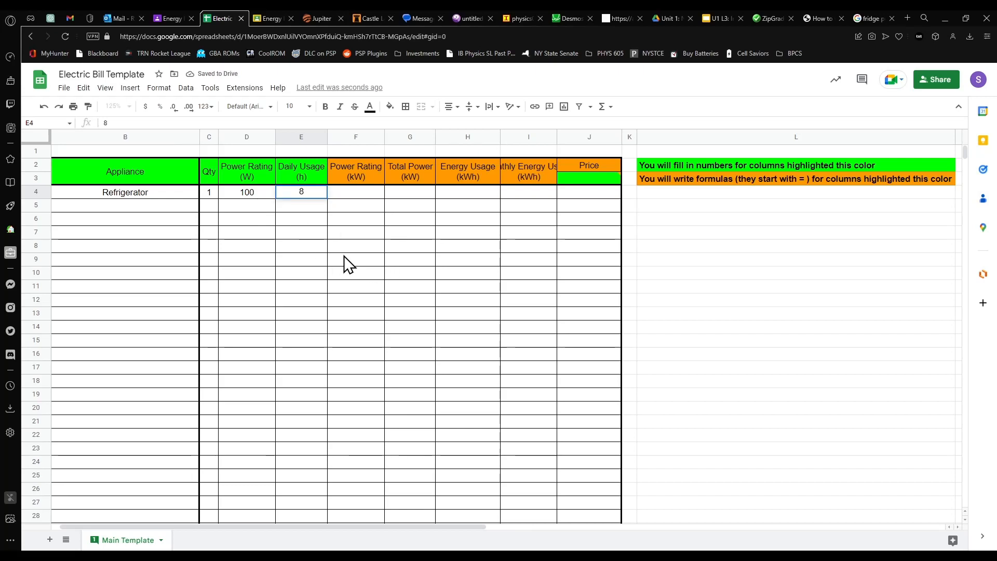
{"action": "left_click", "coordinate": [245, 266]}
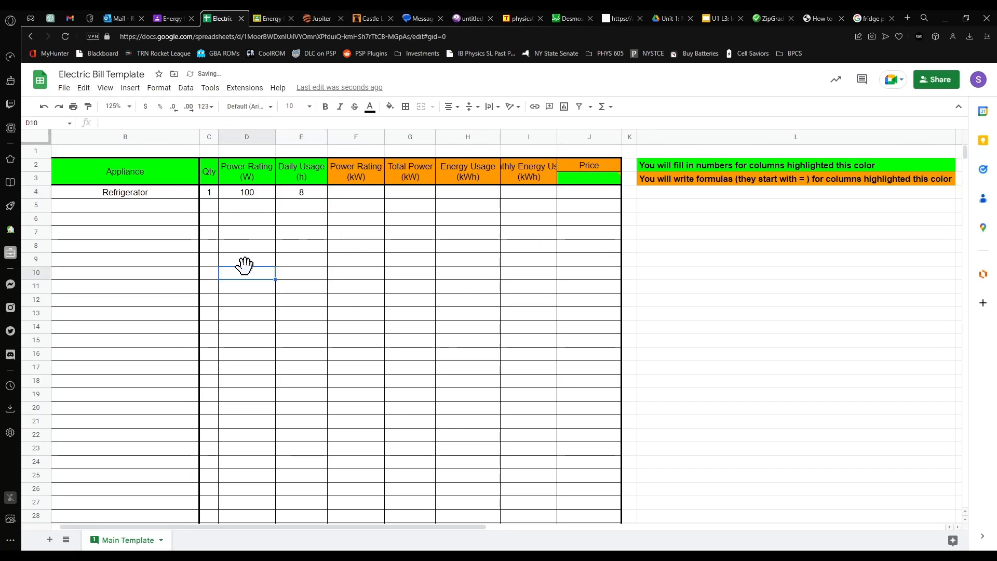
- Enter 0.256 as the price per kWh in cell J3 beneath the Price header
{"action": "left_click", "coordinate": [364, 197]}
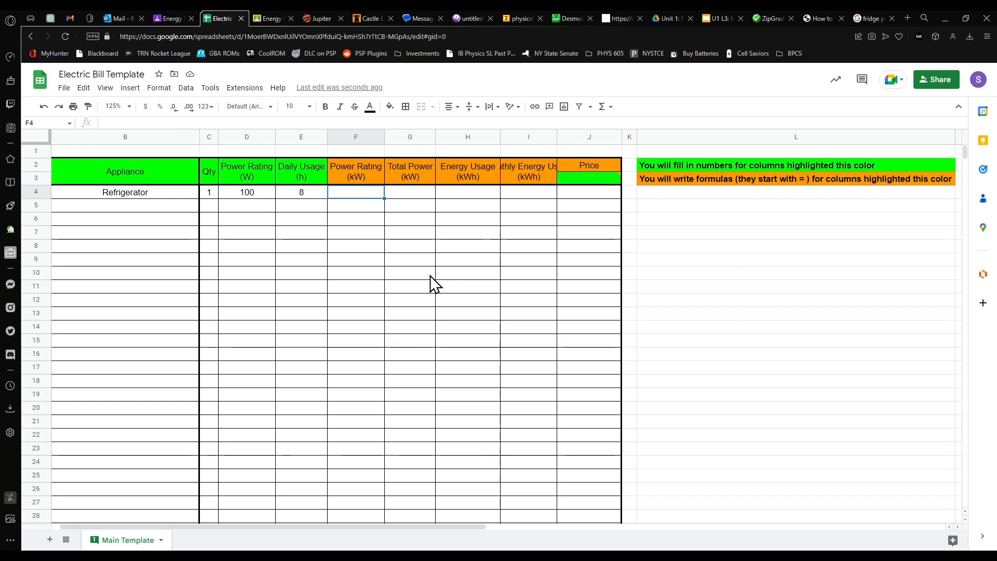
{"action": "left_click", "coordinate": [590, 179]}
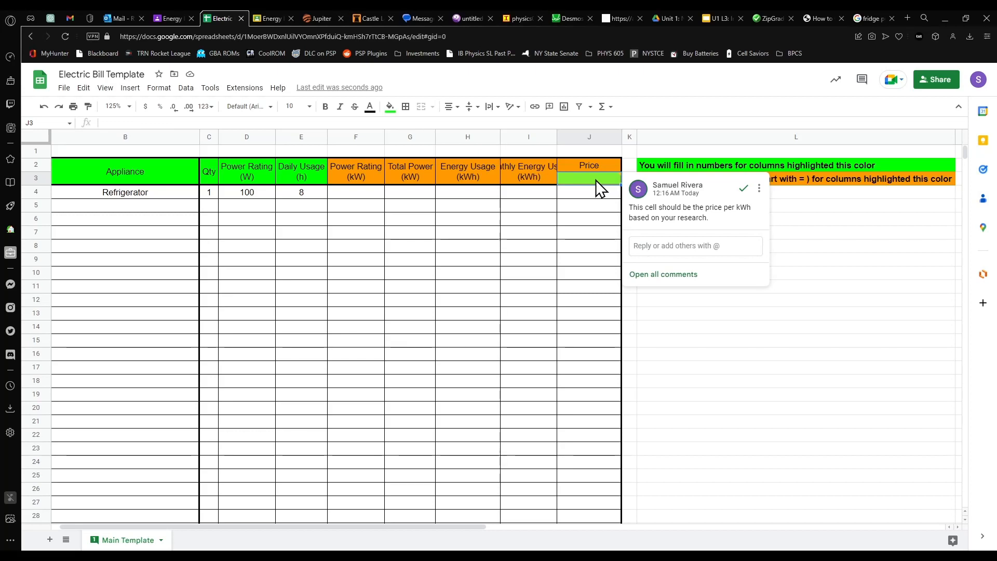
{"action": "type", "text": "0.0"}
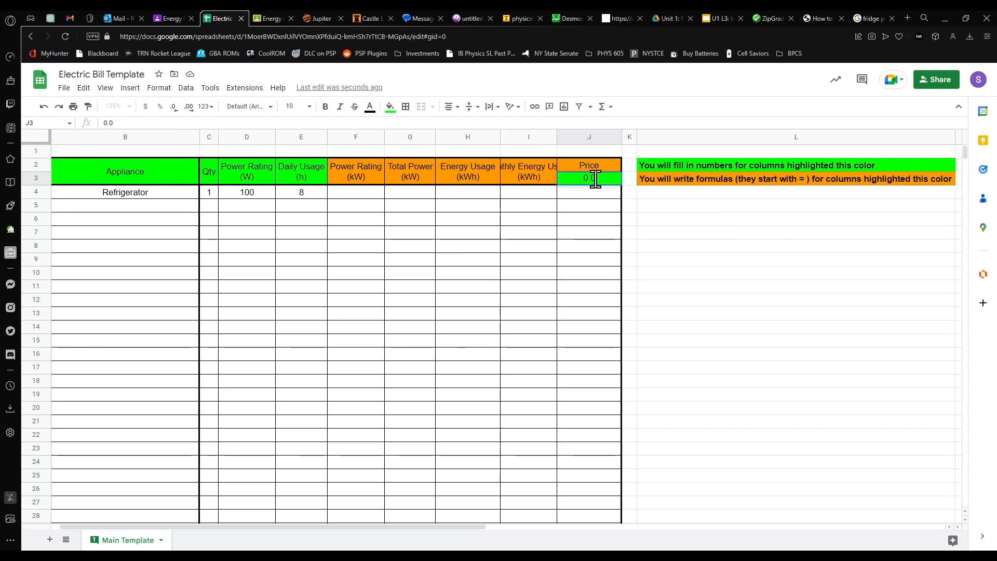
{"action": "type", "text": "25"}
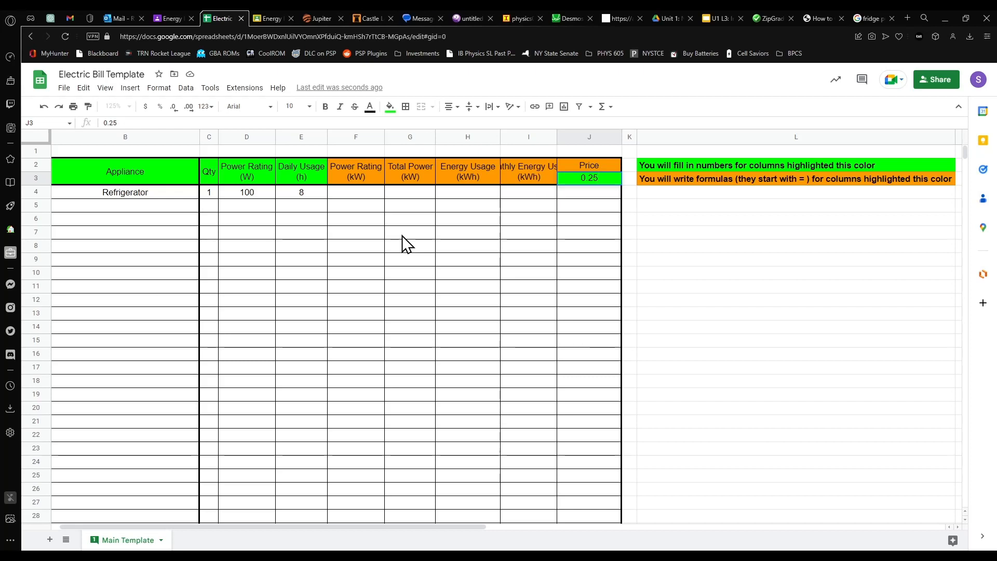
{"action": "type", "text": "6"}
{"action": "key", "text": "Return"}
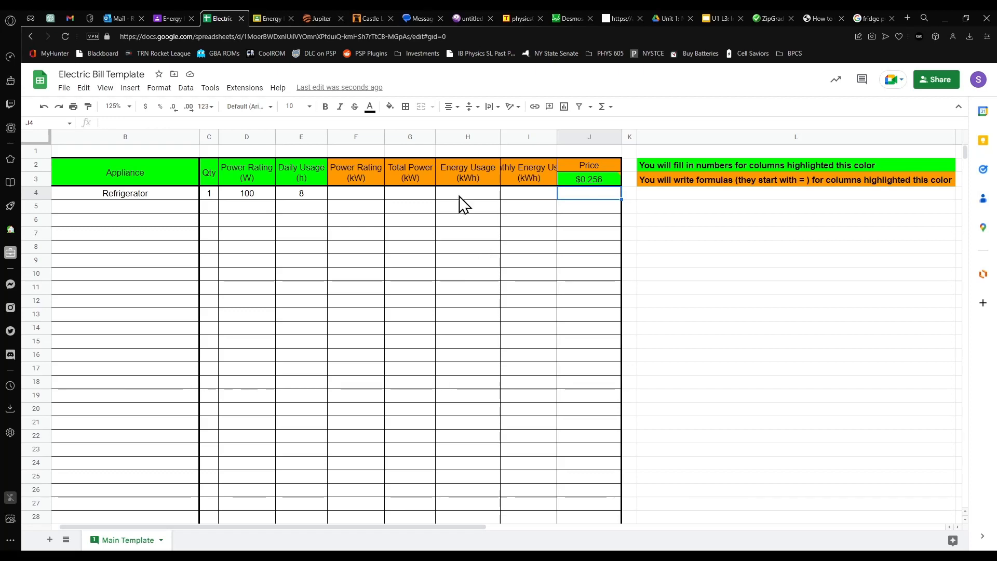
- Widen column I and fit its width to the Monthly Energy Usage header
{"action": "left_click", "coordinate": [521, 179]}
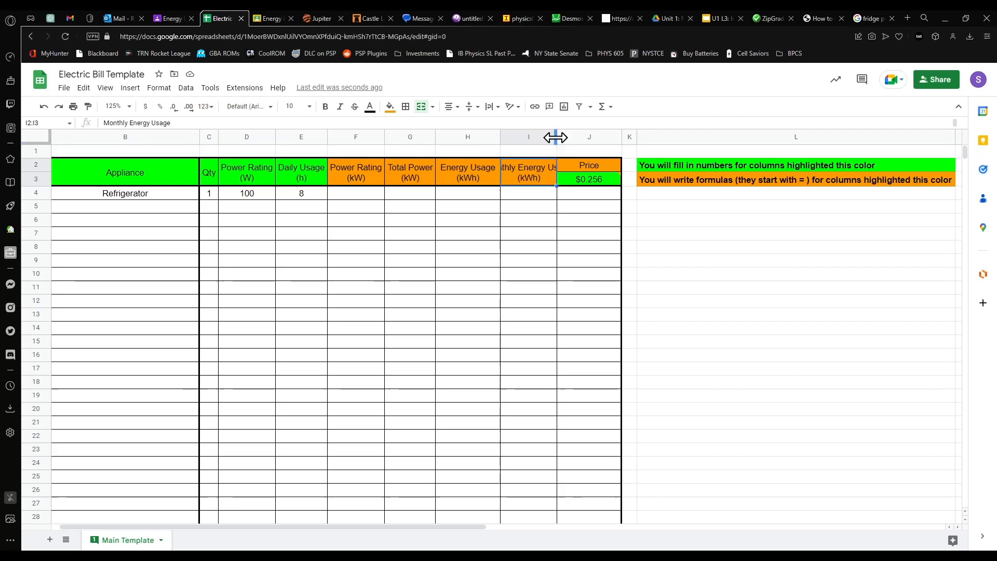
{"action": "left_click_drag", "start_coordinate": [555, 137], "coordinate": [628, 141]}
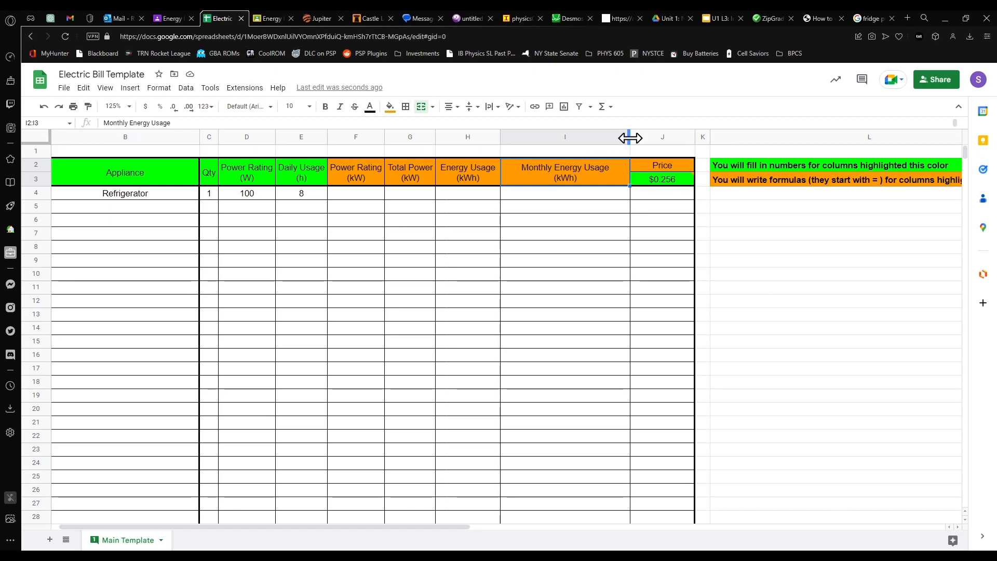
{"action": "double_click", "coordinate": [629, 137]}
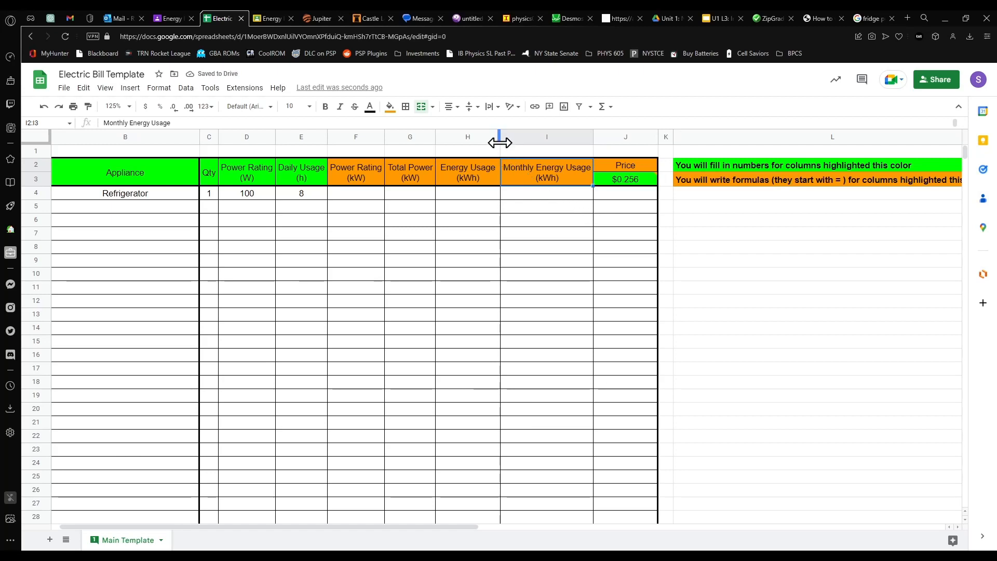
- Manually resize columns F through I to uneven widths
{"action": "left_click_drag", "start_coordinate": [498, 139], "coordinate": [616, 139]}
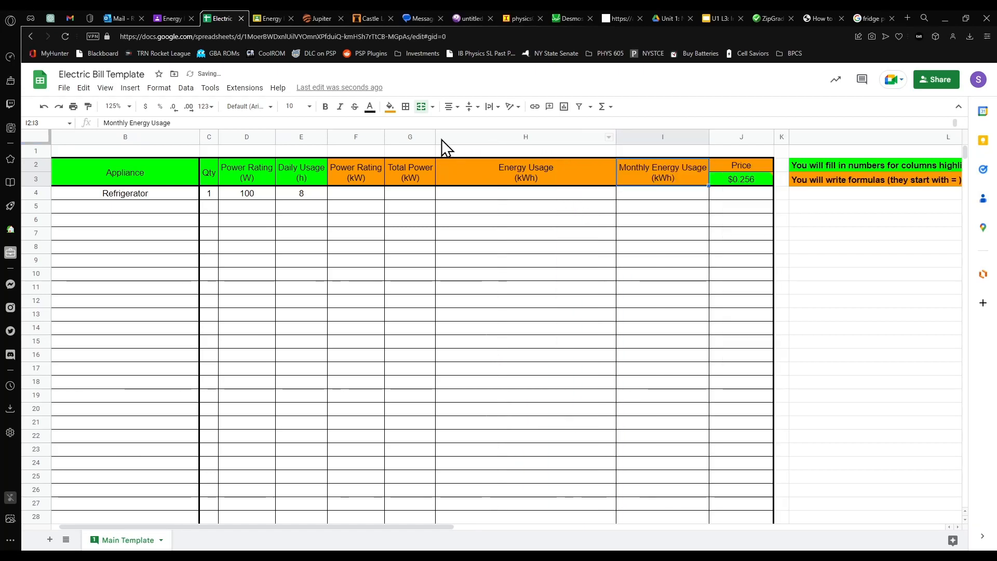
{"action": "left_click_drag", "start_coordinate": [437, 139], "coordinate": [458, 138]}
{"action": "left_click", "coordinate": [394, 138]}
{"action": "left_click", "coordinate": [500, 222]}
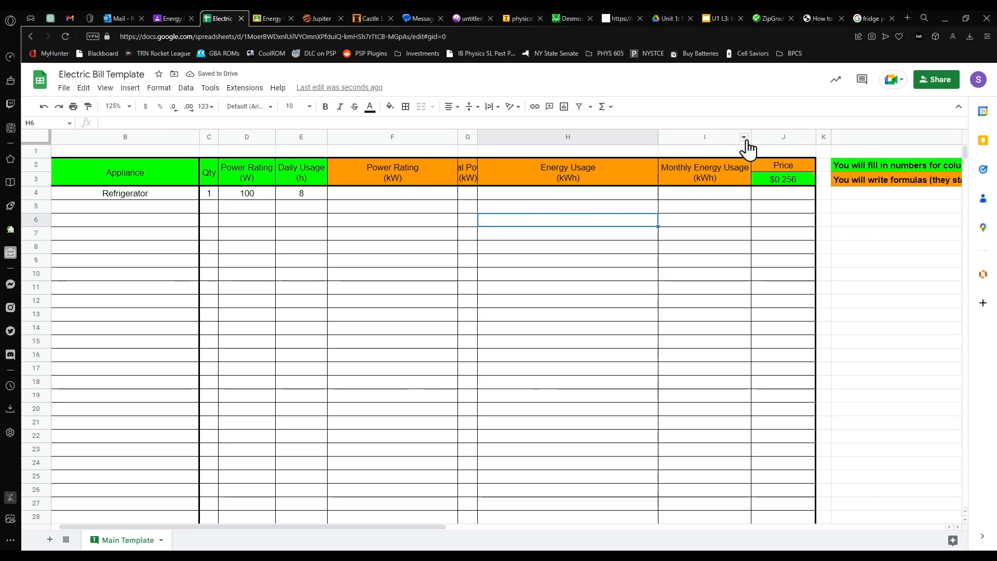
{"action": "left_click_drag", "start_coordinate": [788, 139], "coordinate": [789, 138]}
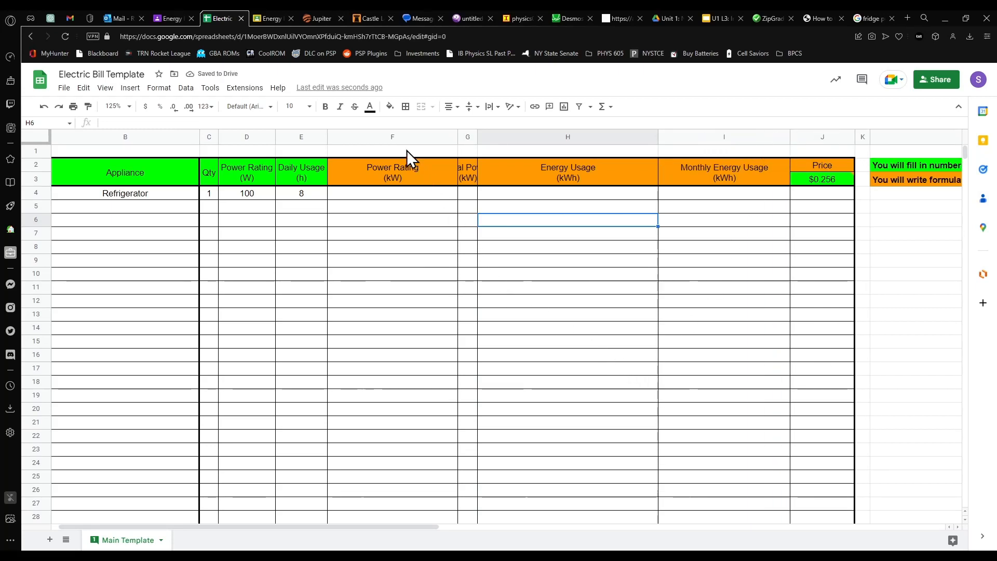
- Auto-fit the widths of columns F through I together to their contents
{"action": "left_click", "coordinate": [391, 137]}
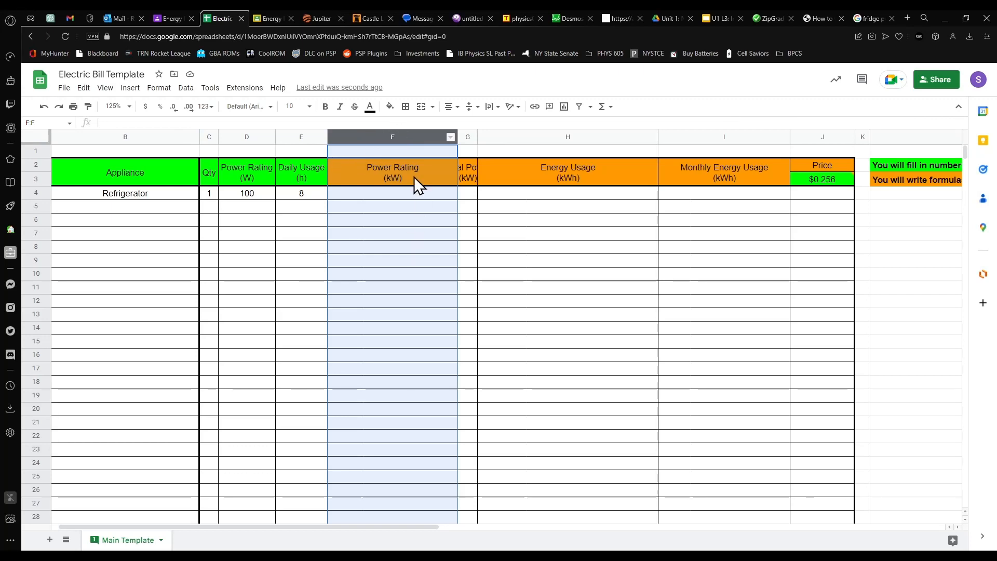
{"action": "left_click", "coordinate": [401, 150]}
{"action": "left_click", "coordinate": [389, 138]}
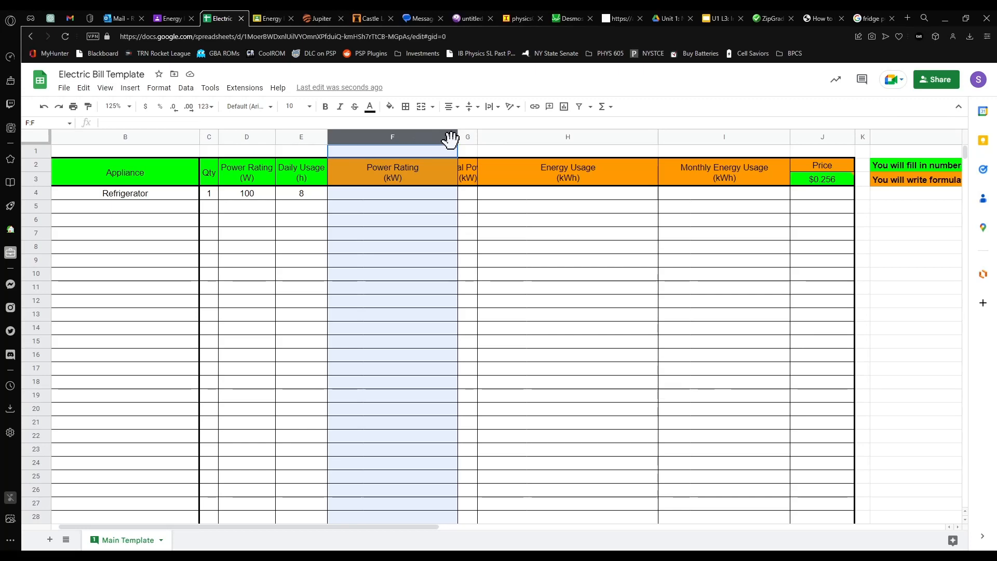
{"action": "left_click_drag", "start_coordinate": [447, 135], "coordinate": [719, 139]}
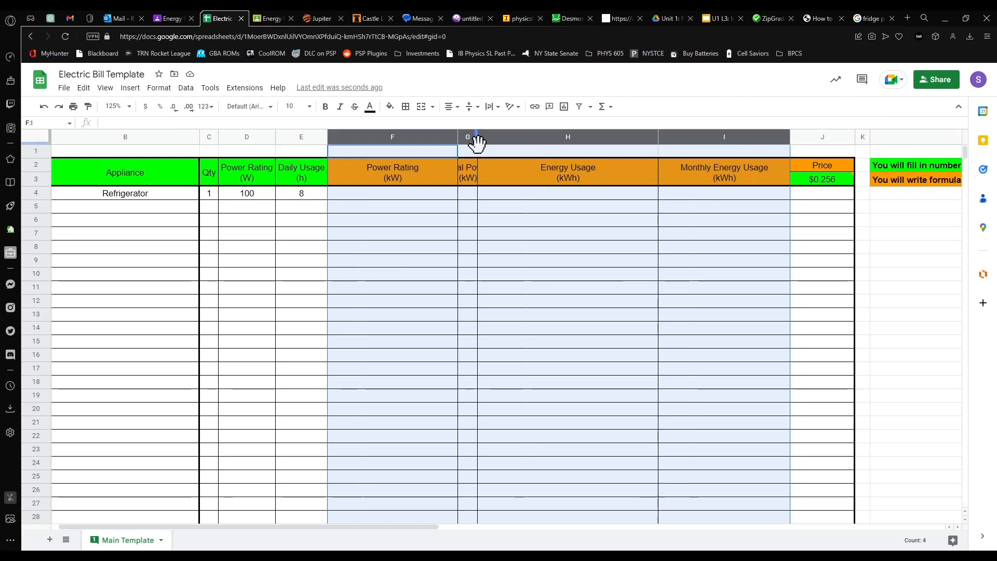
{"action": "double_click", "coordinate": [789, 138]}
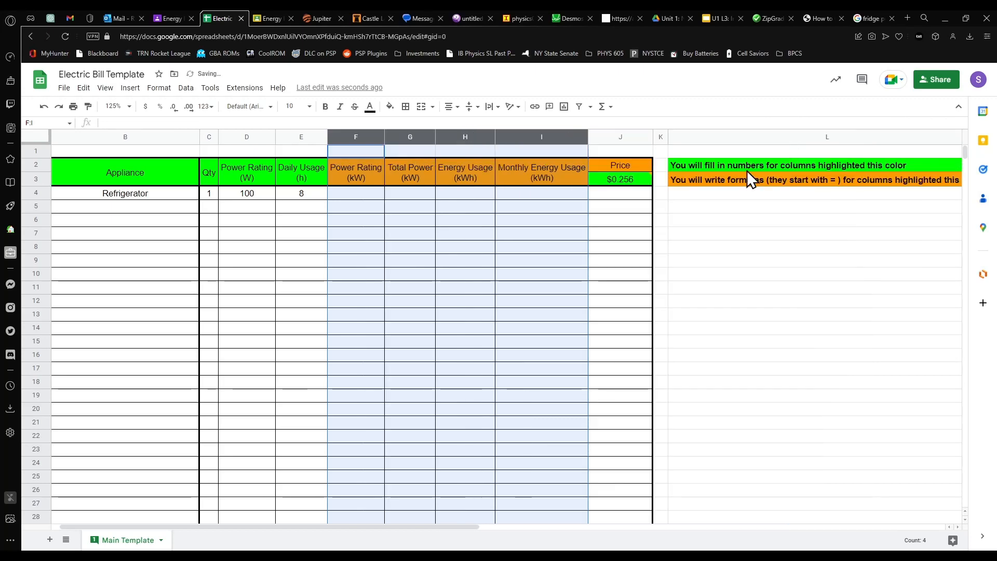
{"action": "left_click", "coordinate": [370, 204]}
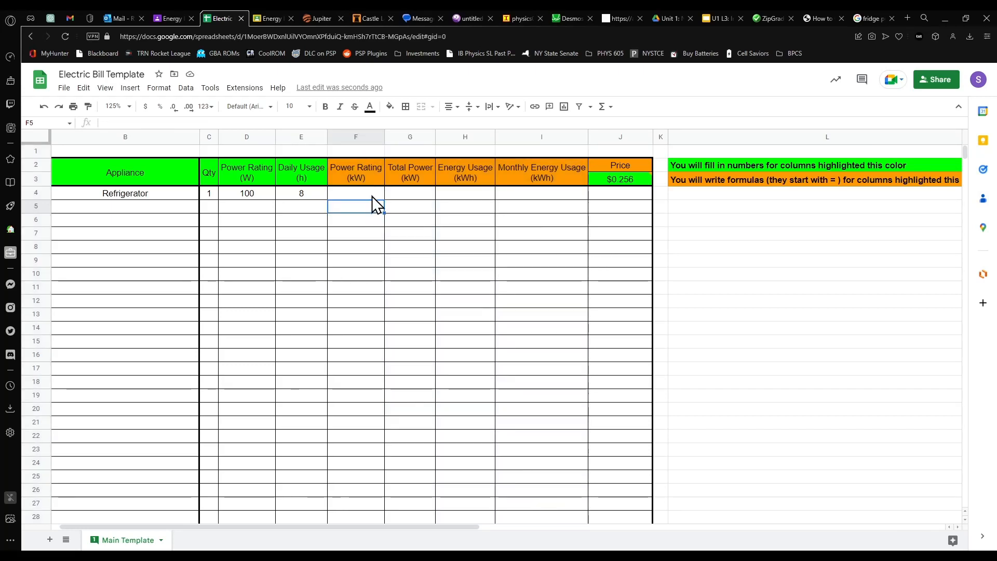
{"action": "left_click", "coordinate": [371, 196]}
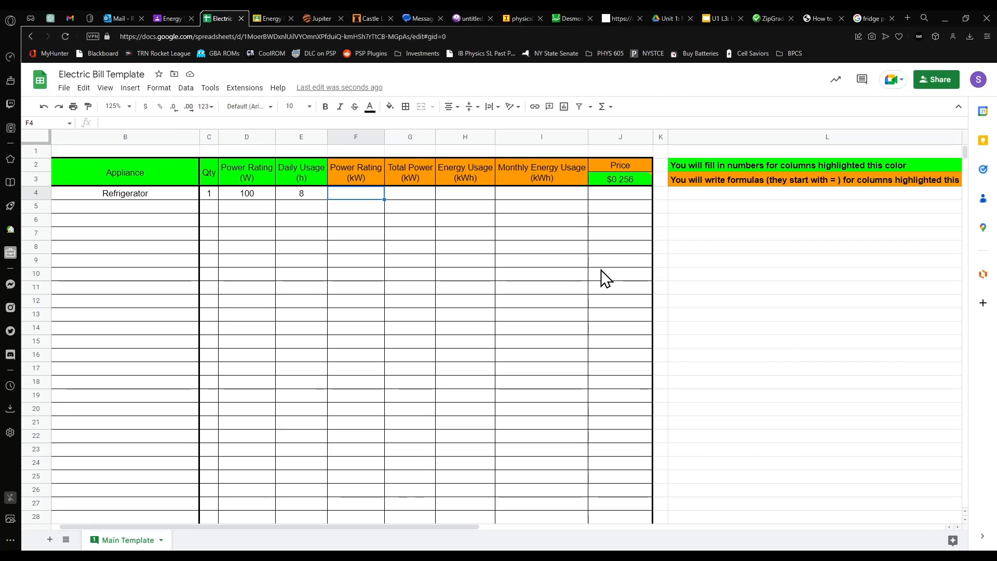
{"action": "left_click_drag", "start_coordinate": [471, 526], "coordinate": [438, 527]}
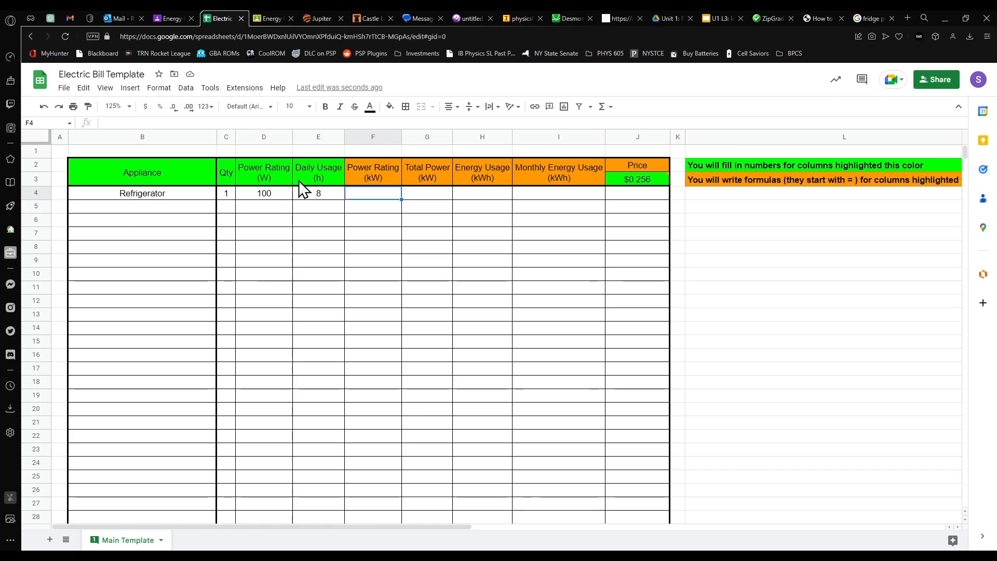
{"action": "left_click", "coordinate": [270, 176]}
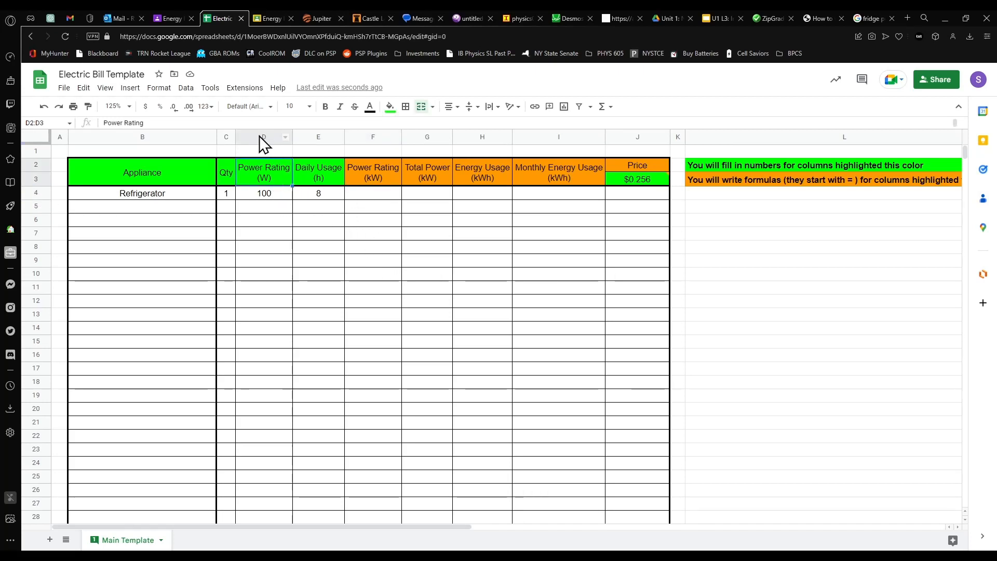
{"action": "left_click", "coordinate": [332, 249]}
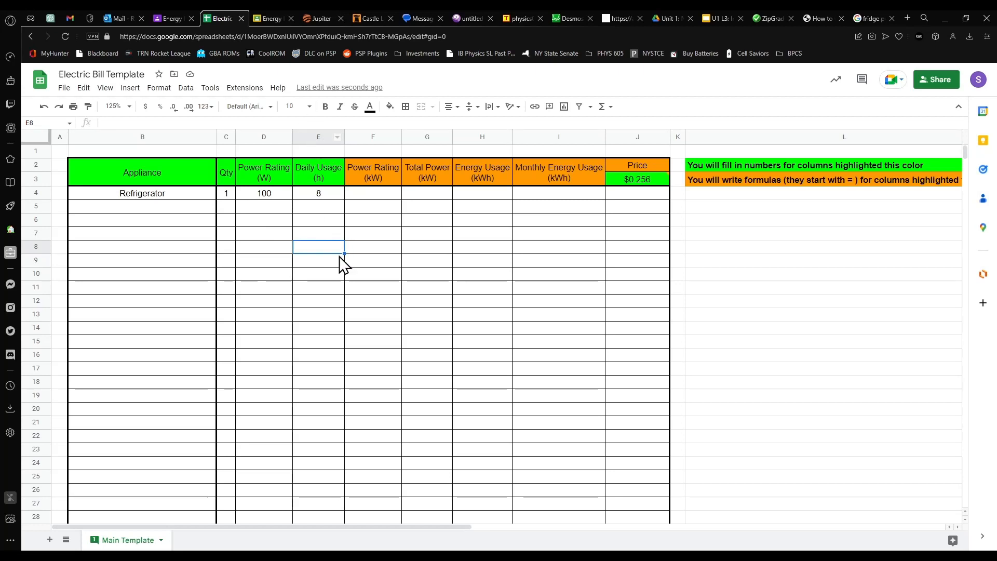
- Review the comment on the price cell and the refrigerator's quantity, power rating and daily usage entries in row 4
{"action": "left_click", "coordinate": [446, 223]}
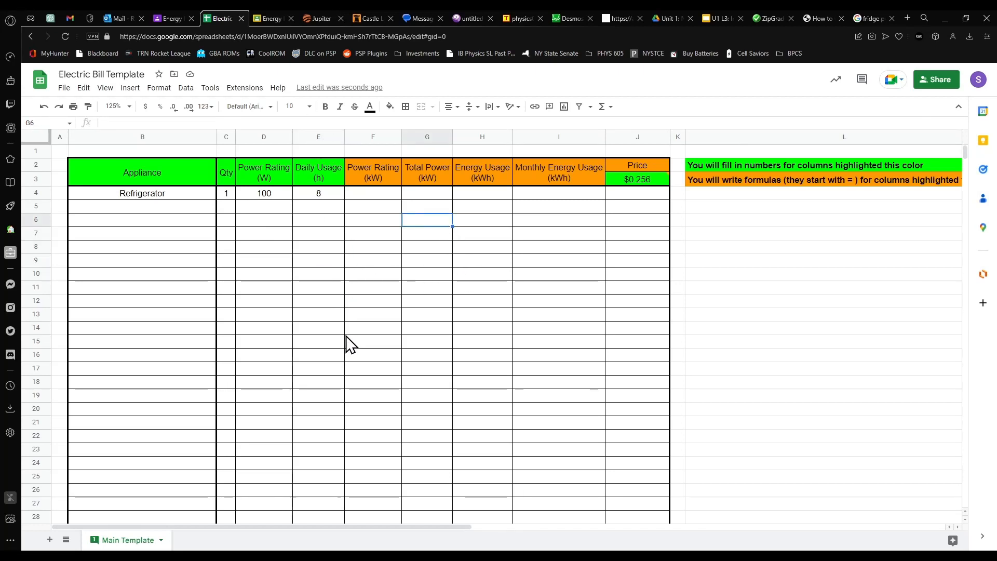
{"action": "left_click", "coordinate": [625, 184]}
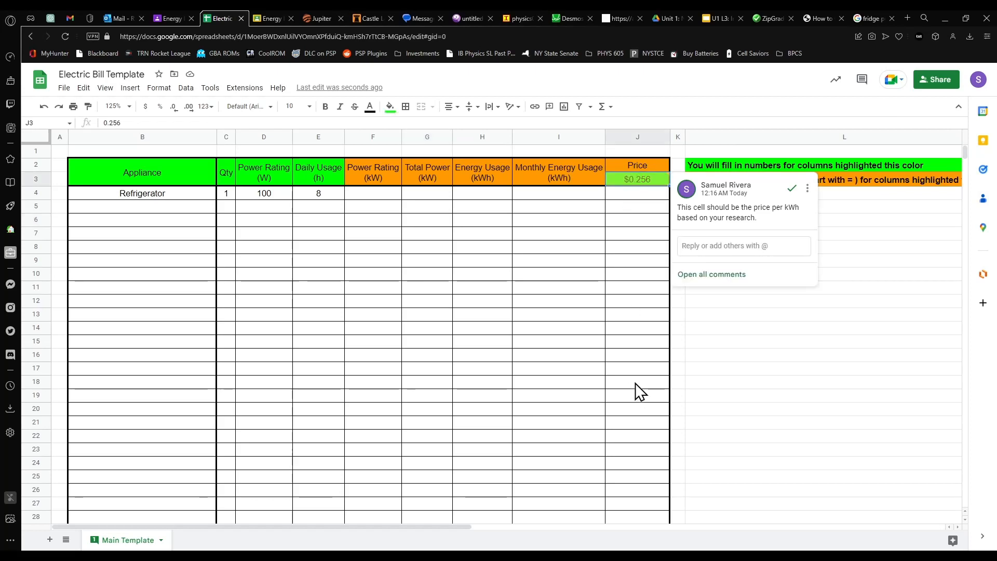
{"action": "left_click", "coordinate": [167, 193]}
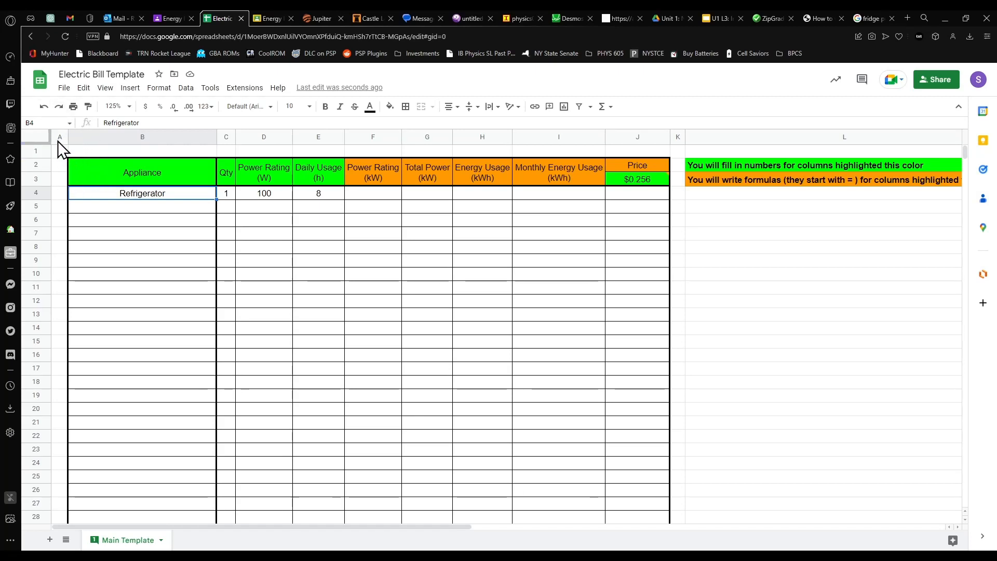
{"action": "key", "text": "Up"}
{"action": "key", "text": "Up"}
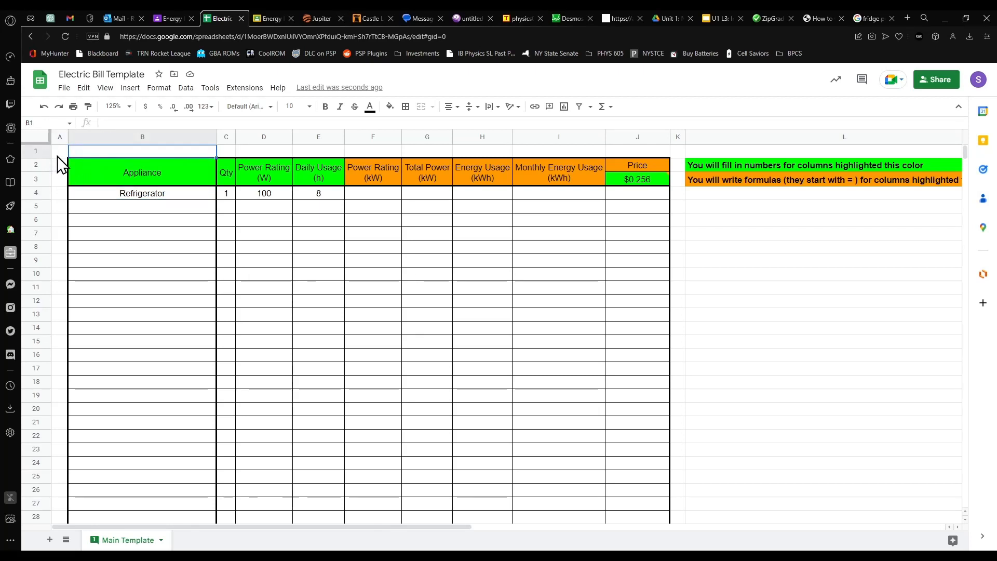
{"action": "left_click", "coordinate": [62, 164]}
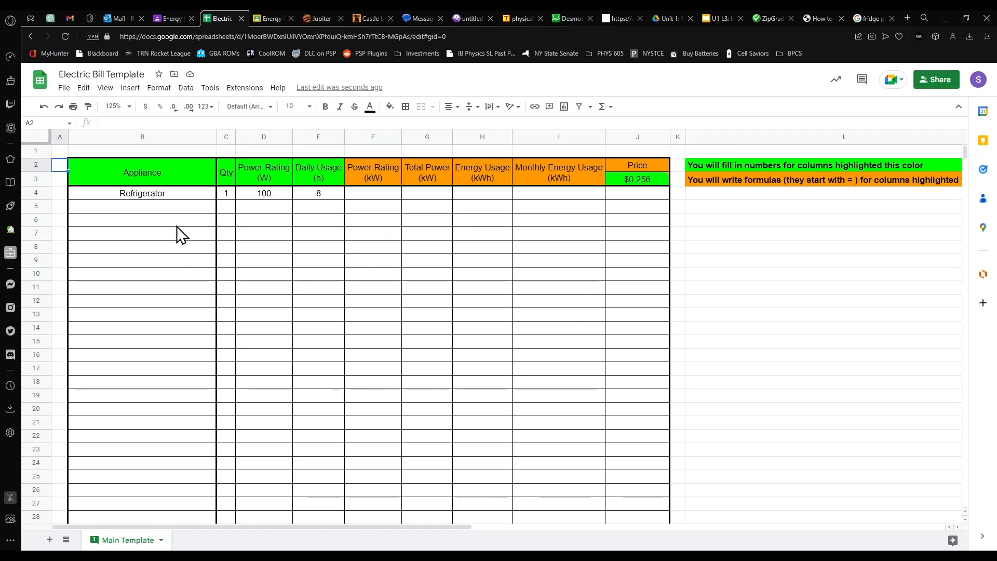
{"action": "left_click", "coordinate": [118, 170]}
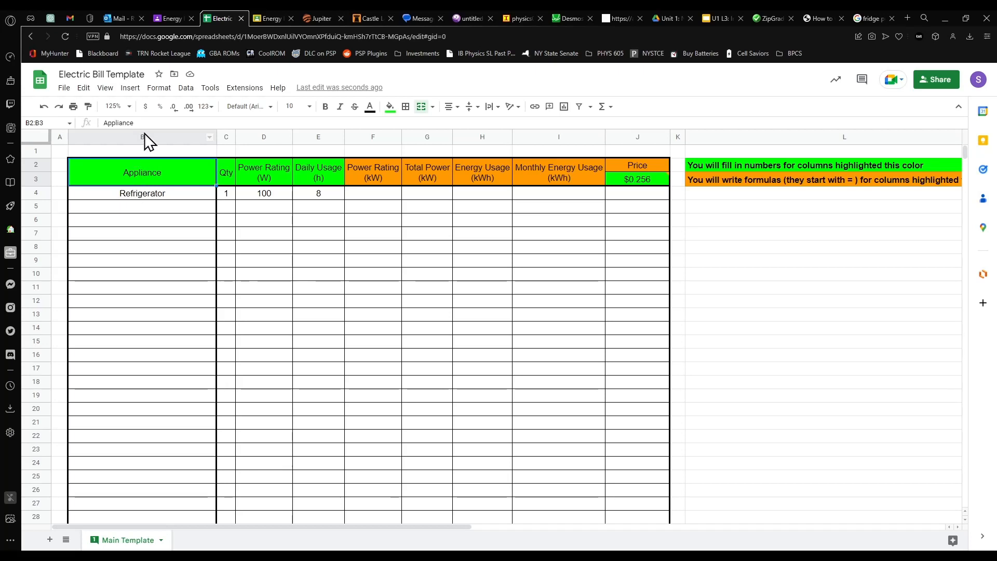
{"action": "left_click", "coordinate": [141, 200]}
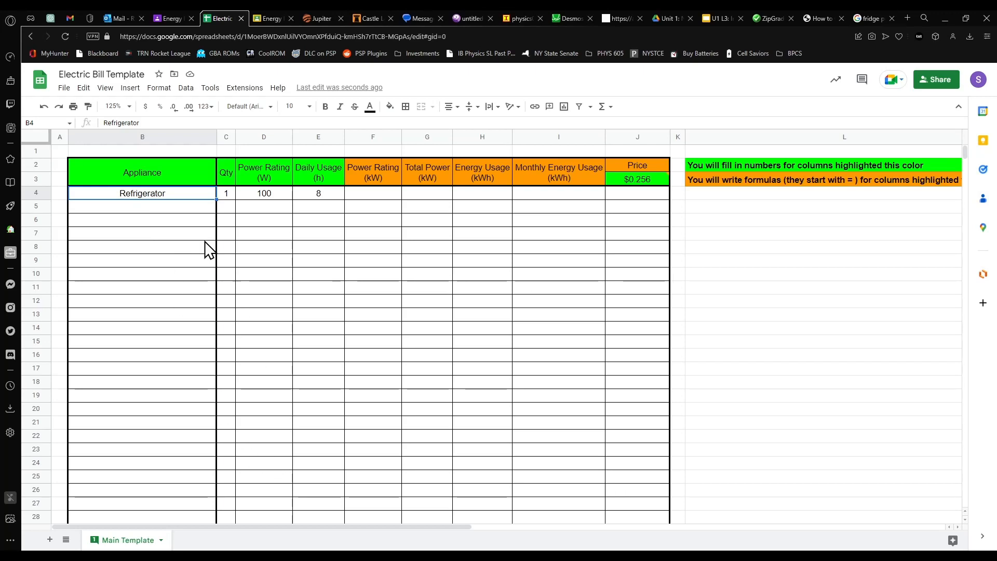
{"action": "left_click", "coordinate": [230, 197]}
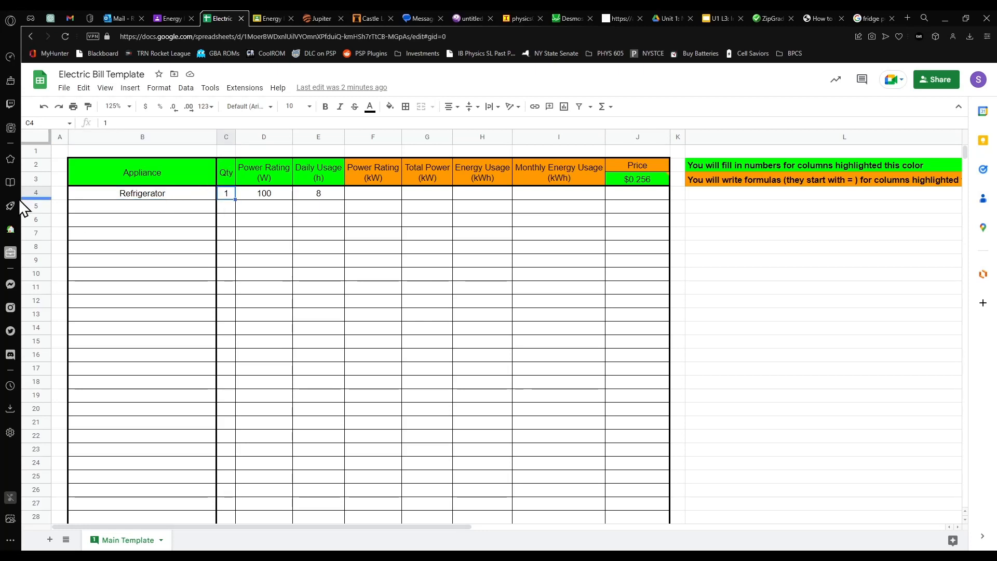
{"action": "left_click", "coordinate": [260, 198]}
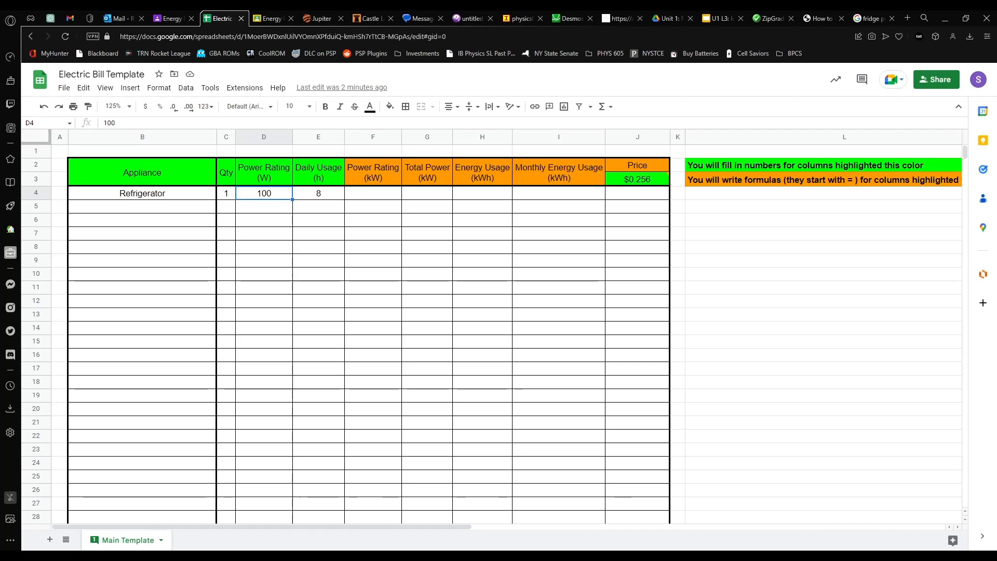
{"action": "left_click", "coordinate": [318, 195]}
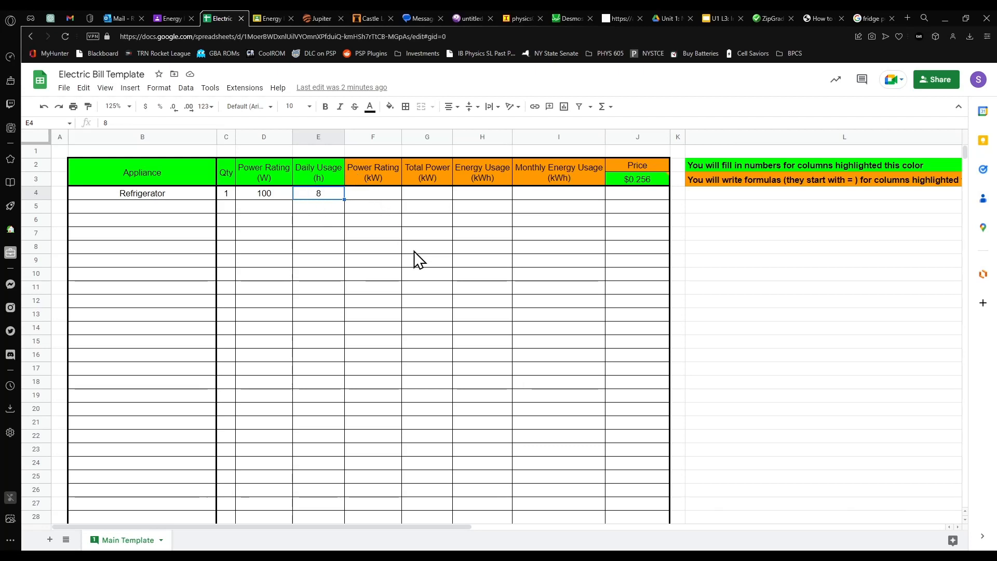
{"action": "left_click", "coordinate": [375, 196]}
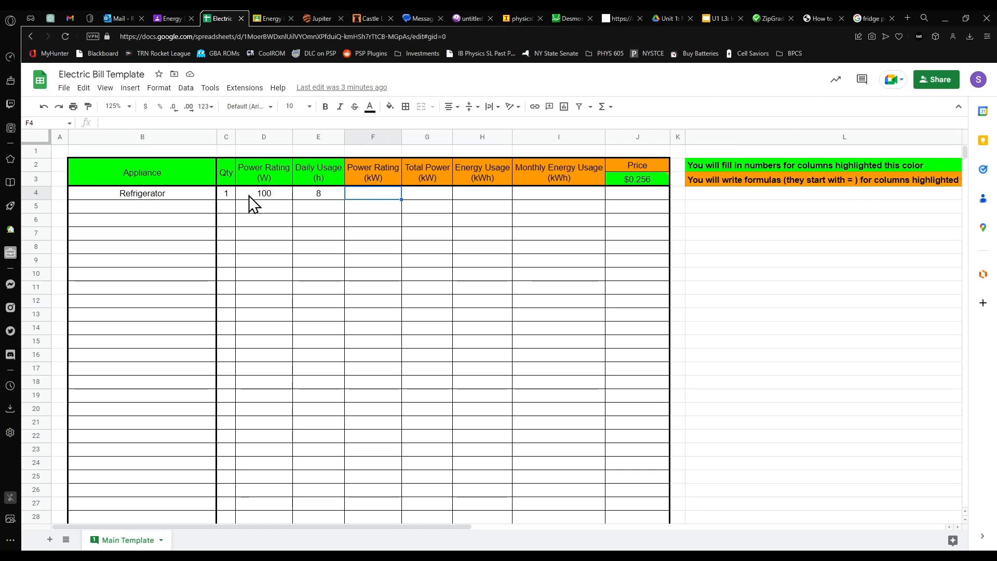
{"action": "left_click", "coordinate": [253, 198]}
{"action": "left_click", "coordinate": [375, 200]}
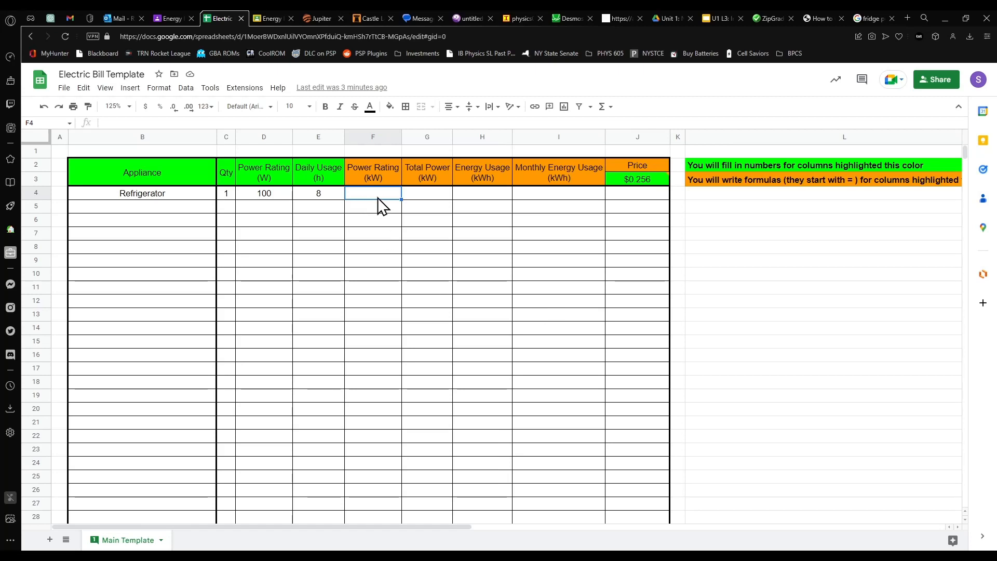
{"action": "left_click", "coordinate": [271, 195]}
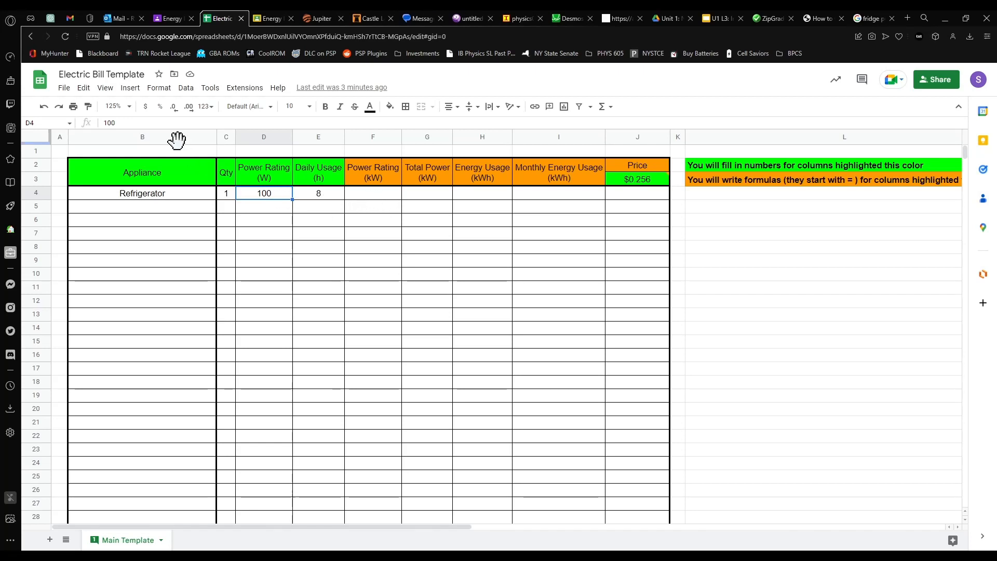
- Turn off formula suggestions and hide the formula help while editing cell F4, leaving F4 empty
{"action": "left_click", "coordinate": [124, 107]}
{"action": "left_click", "coordinate": [117, 208]}
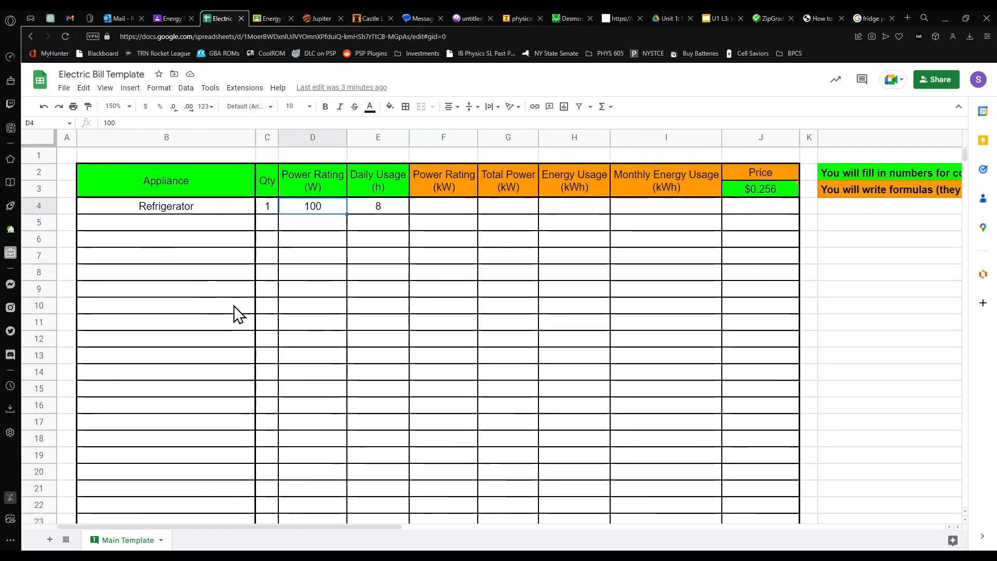
{"action": "left_click", "coordinate": [444, 208]}
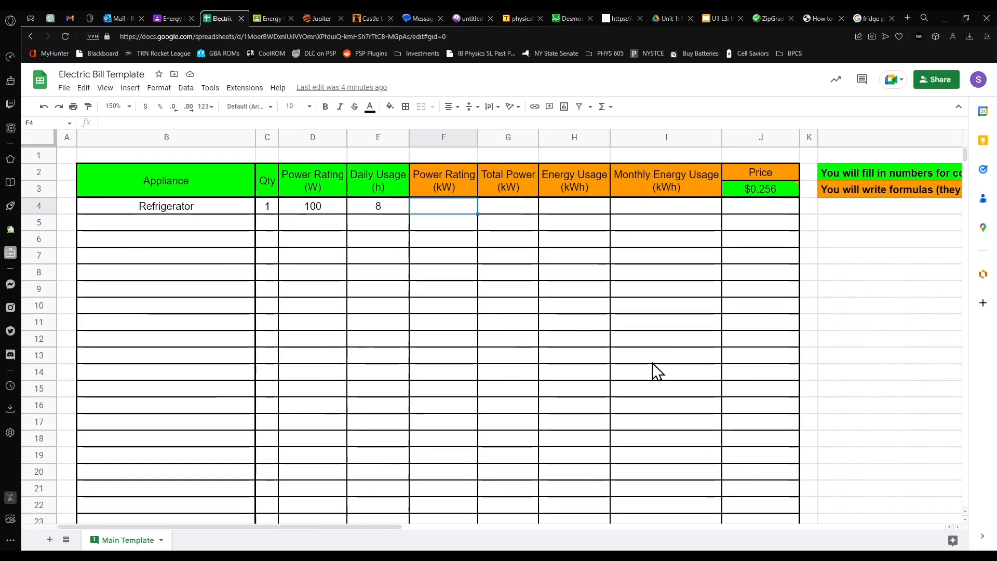
{"action": "type", "text": "="}
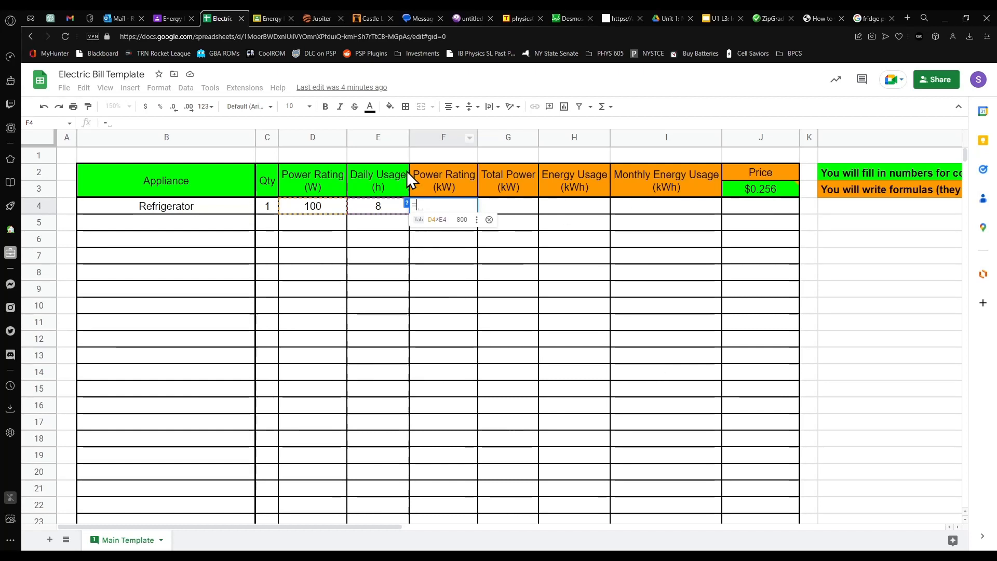
{"action": "left_click", "coordinate": [476, 221]}
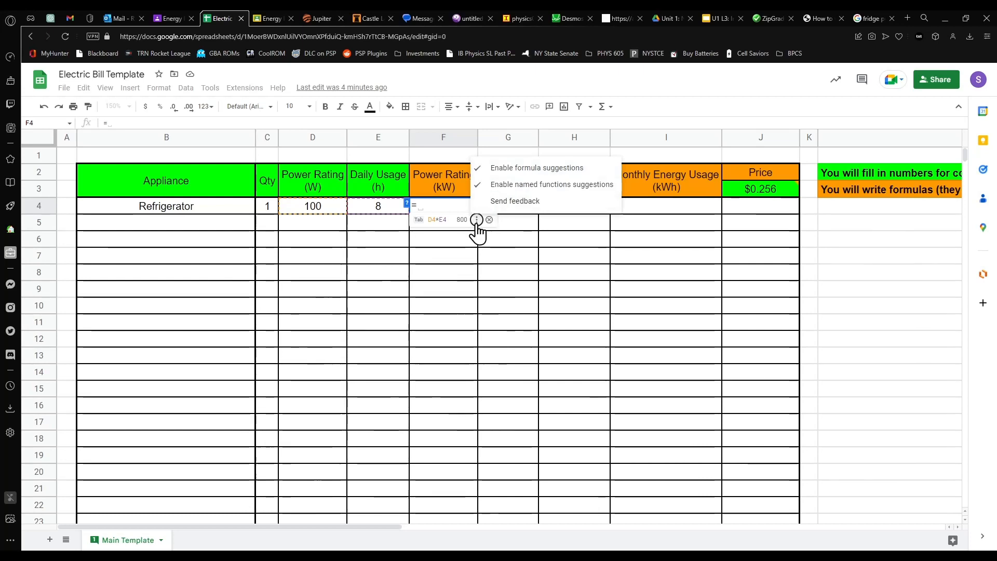
{"action": "left_click", "coordinate": [591, 168]}
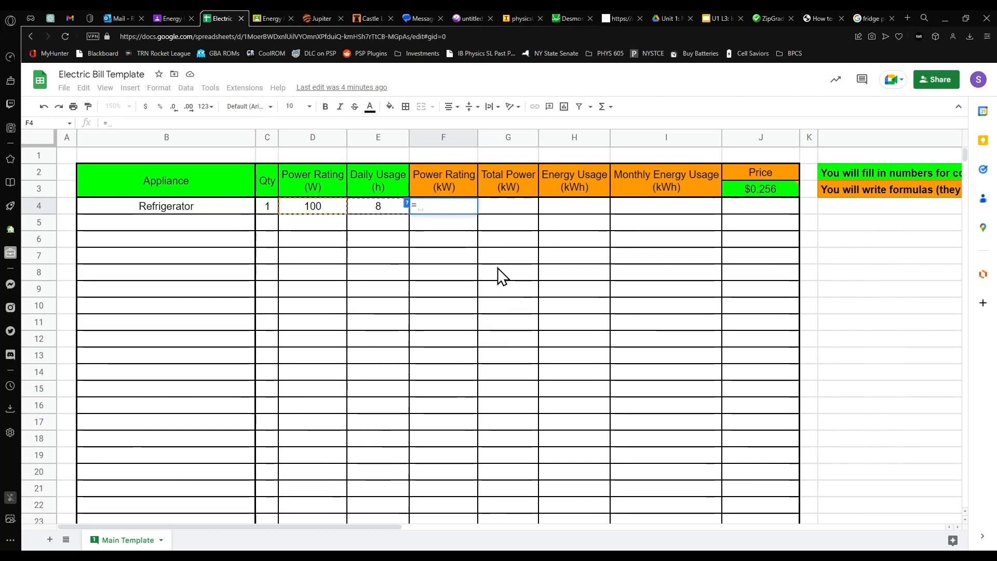
{"action": "left_click", "coordinate": [407, 202]}
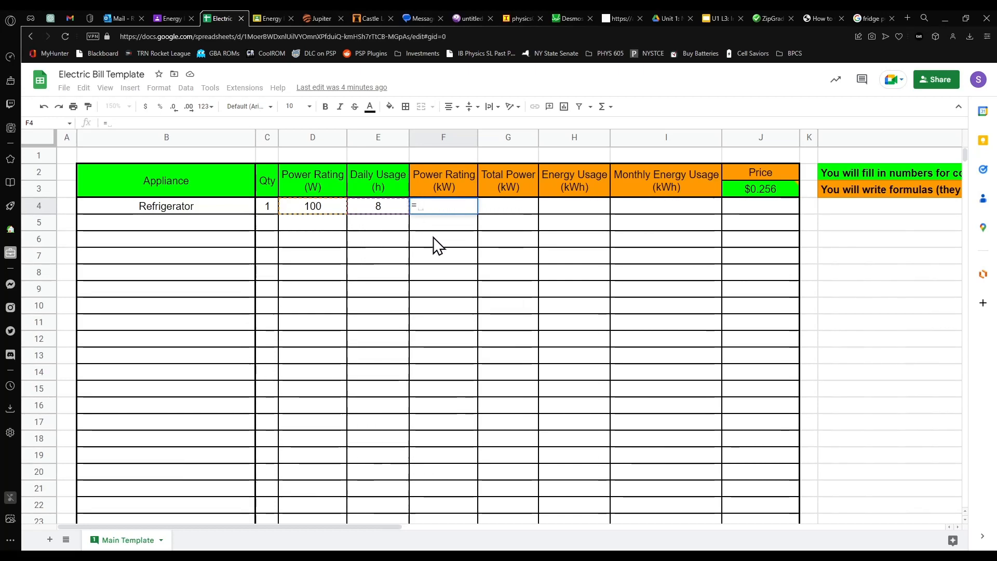
{"action": "left_click", "coordinate": [414, 205]}
{"action": "left_click", "coordinate": [431, 221]}
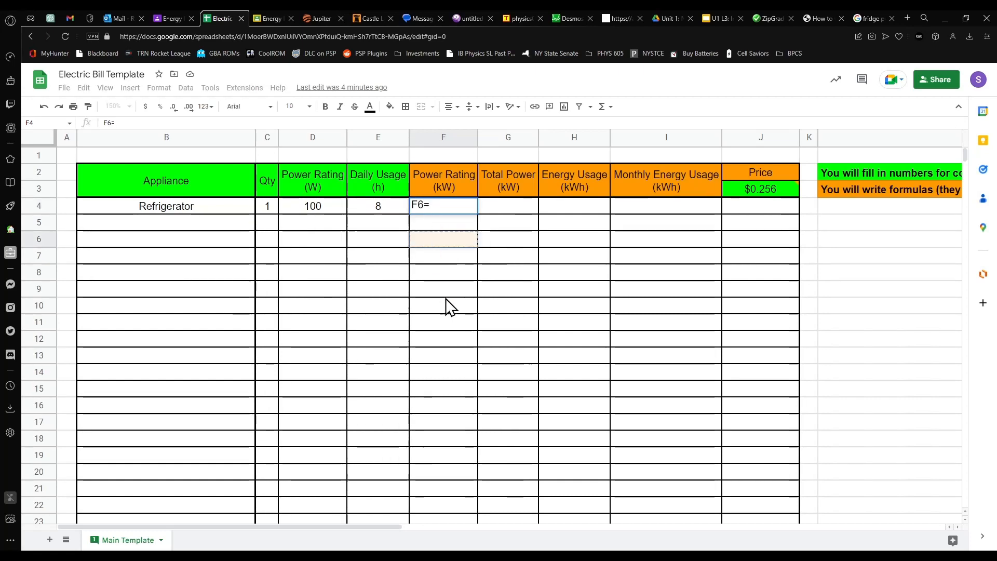
{"action": "key", "text": "Escape"}
- Enter the formula =D4/1000 in F4 to convert the refrigerator's power rating from watts to kilowatts
{"action": "type", "text": "="}
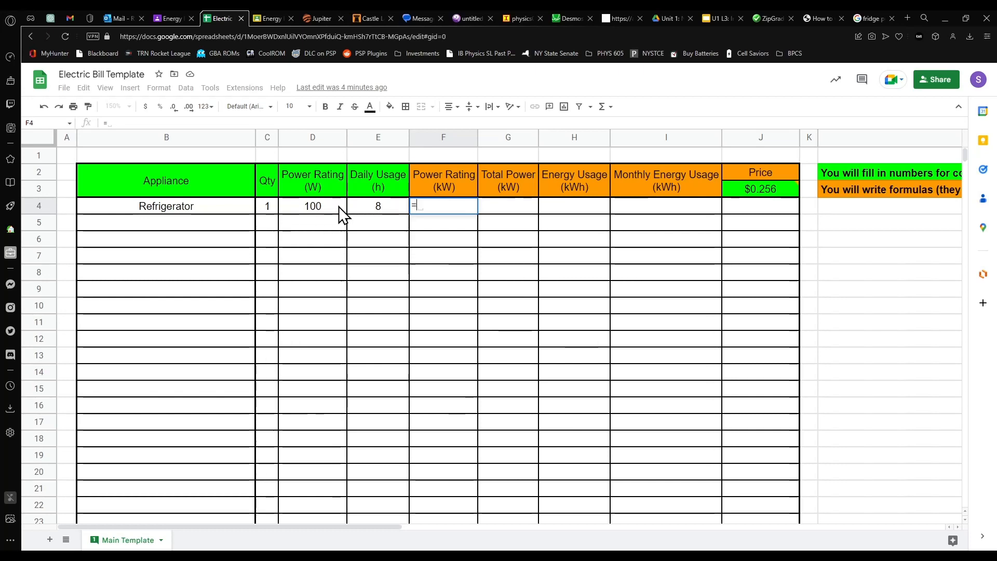
{"action": "type", "text": "D4"}
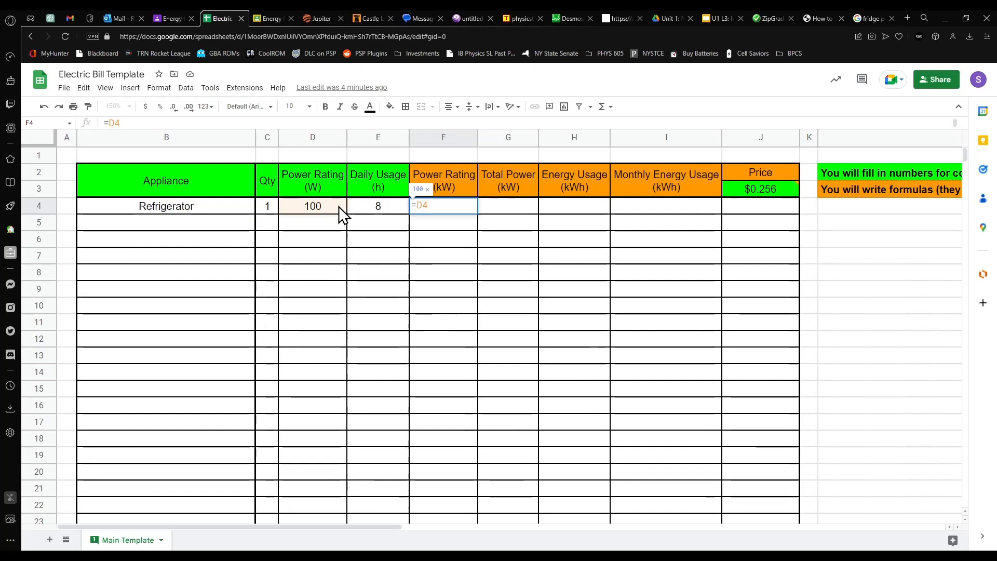
{"action": "type", "text": "/"}
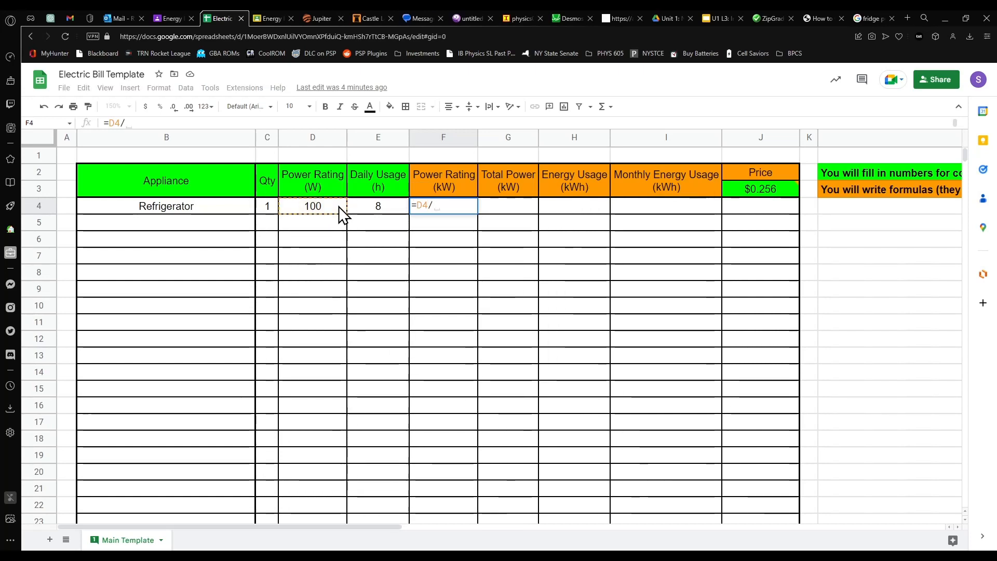
{"action": "type", "text": "1000"}
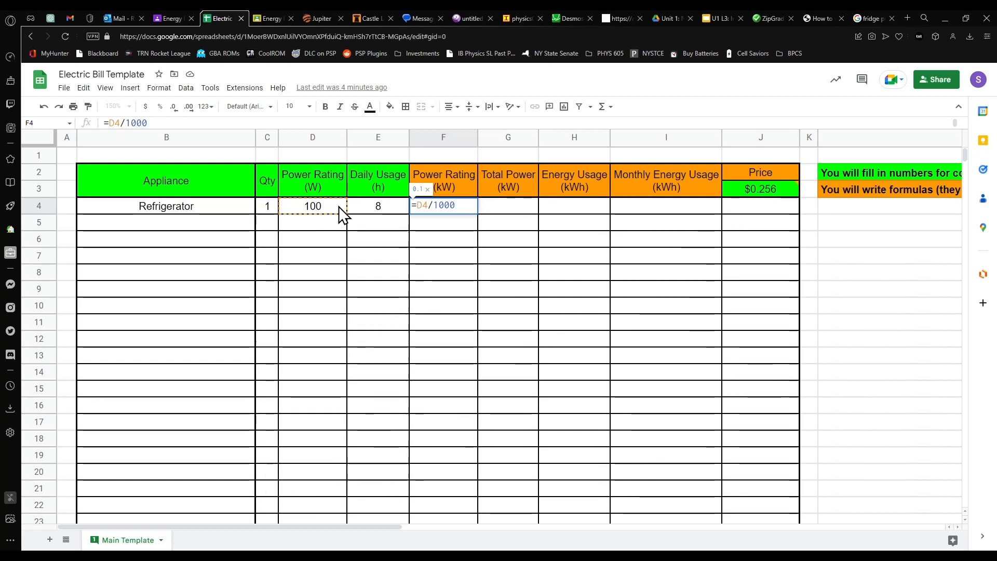
{"action": "key", "text": "Return"}
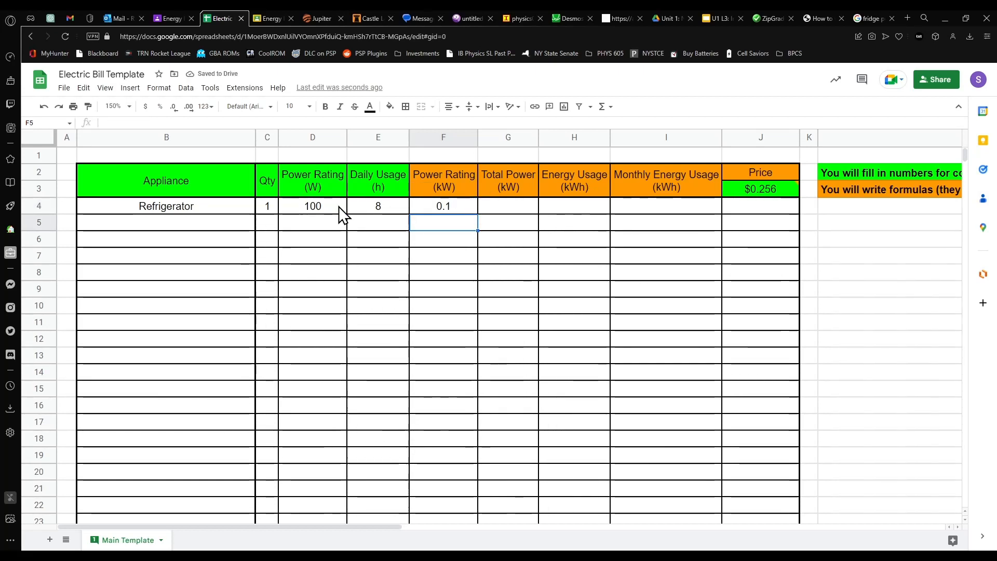
{"action": "double_click", "coordinate": [448, 208]}
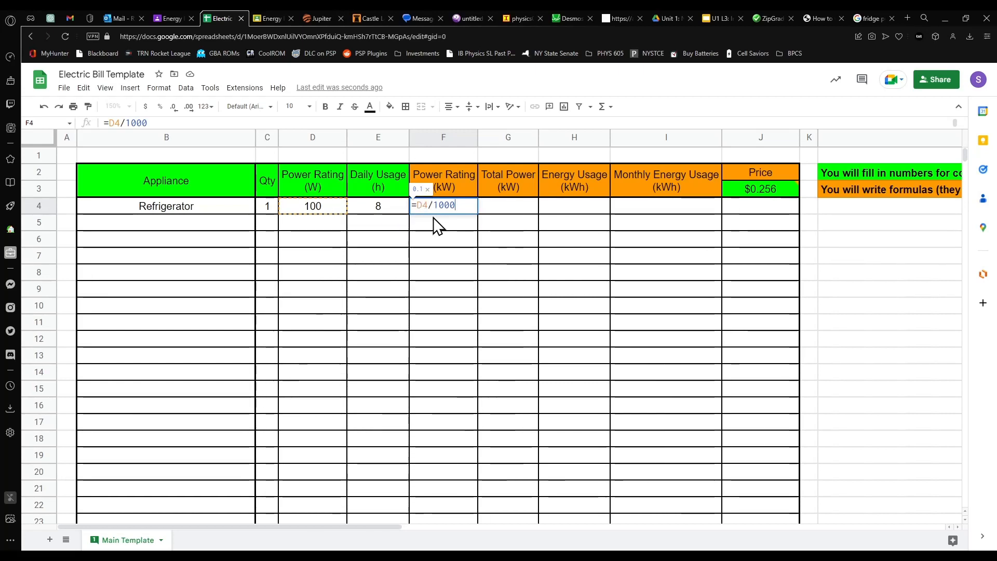
{"action": "left_click", "coordinate": [542, 240]}
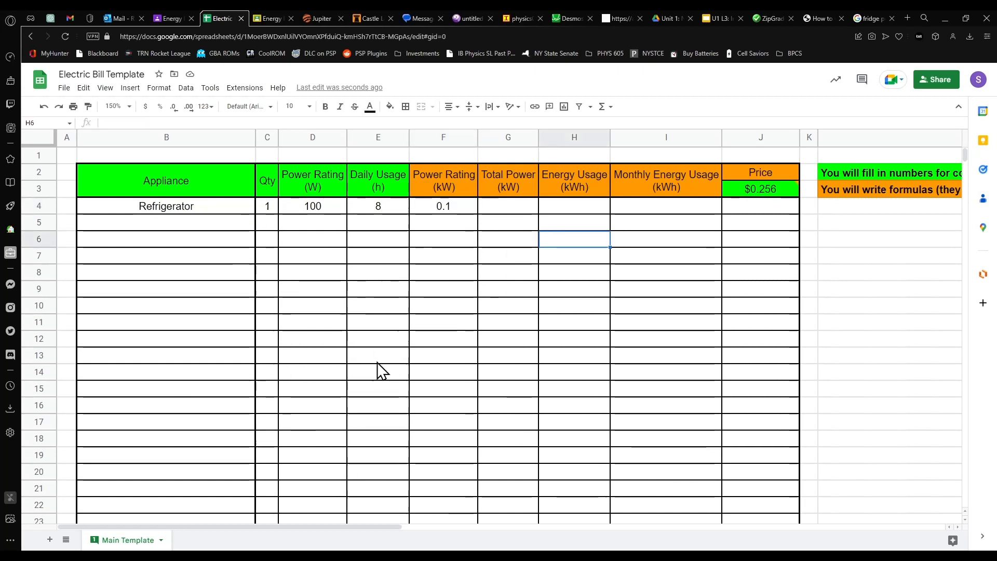
- Set the refrigerator's quantity in C4 to 2
{"action": "left_click", "coordinate": [510, 210]}
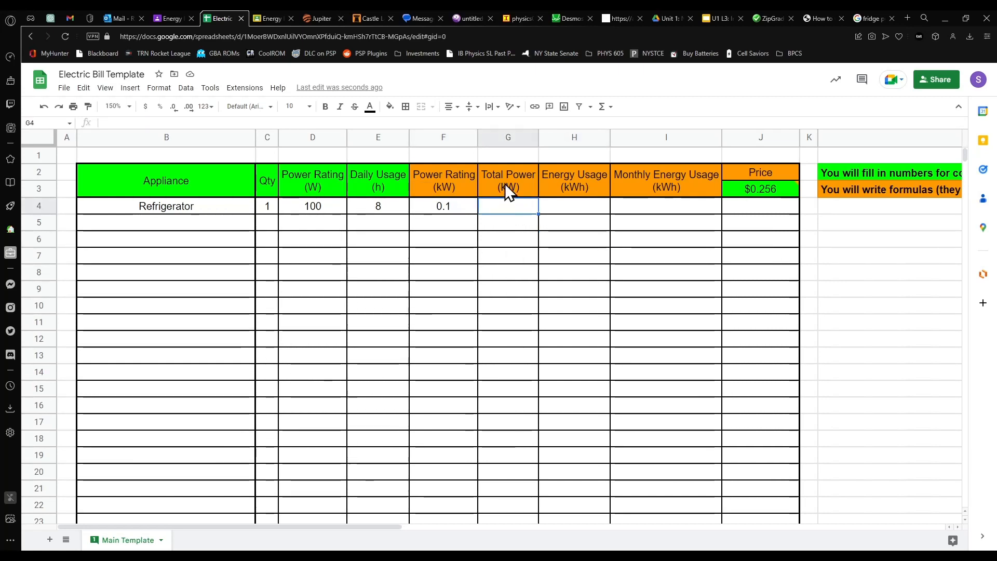
{"action": "left_click", "coordinate": [459, 208]}
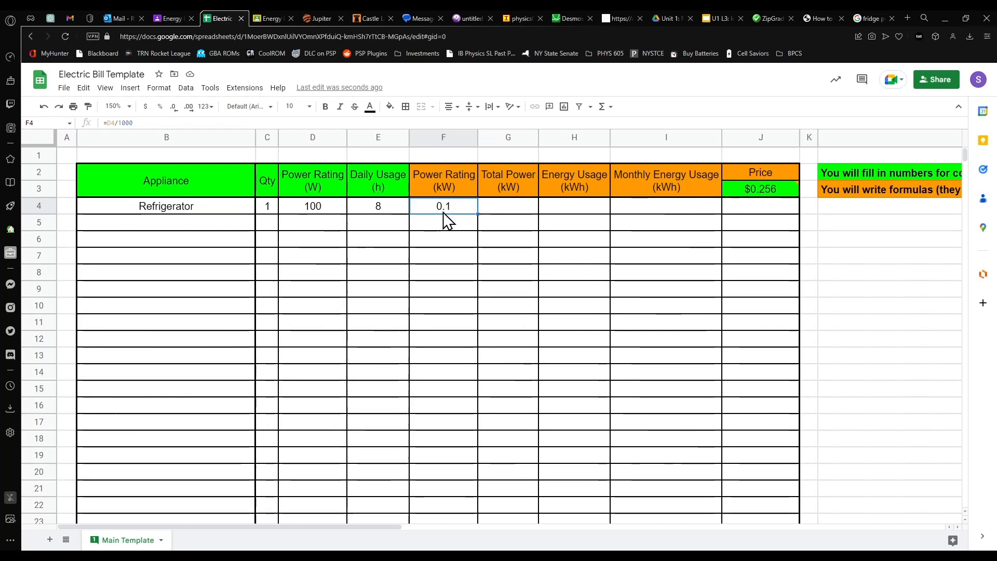
{"action": "left_click", "coordinate": [272, 211]}
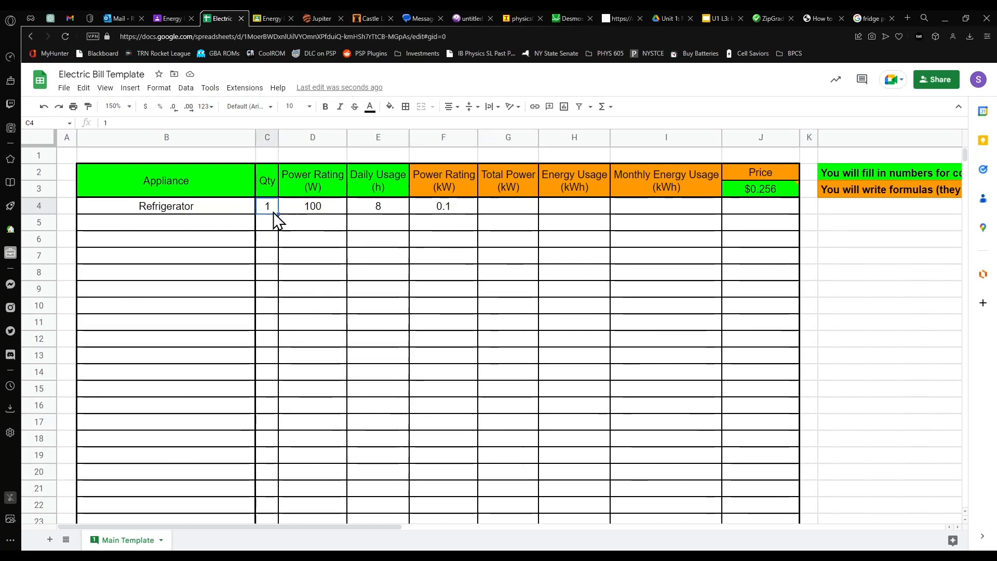
{"action": "type", "text": "2"}
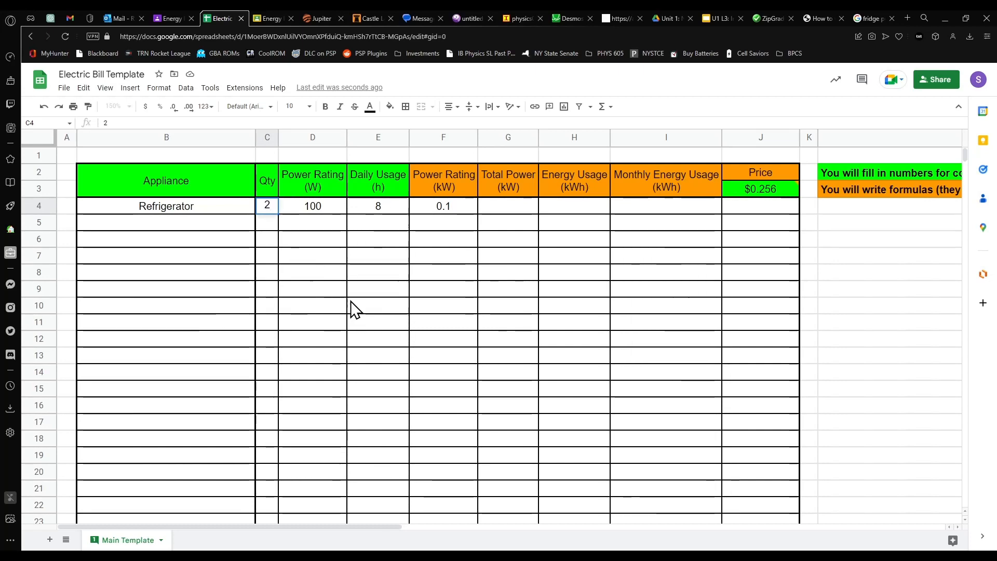
{"action": "key", "text": "Return"}
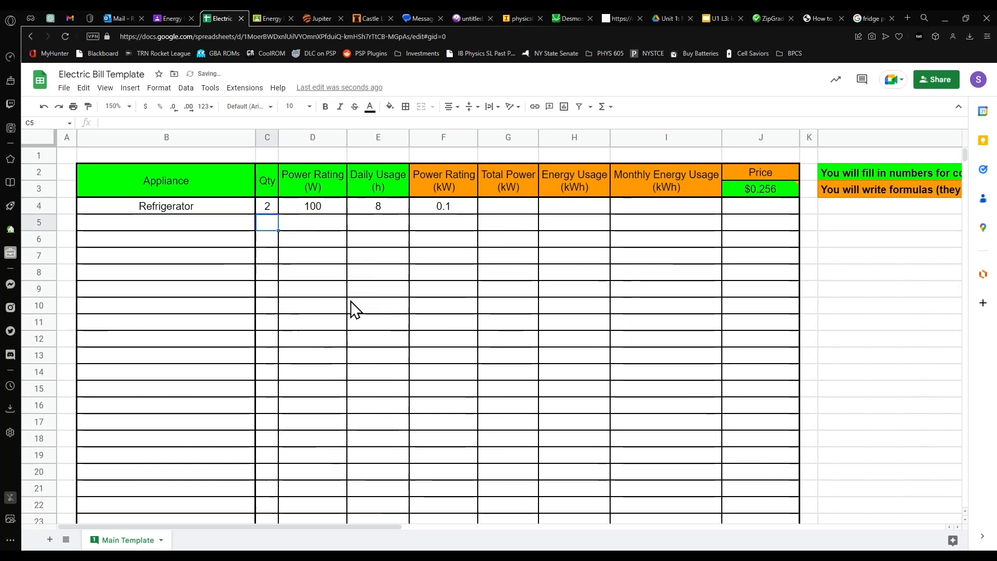
{"action": "left_click", "coordinate": [508, 213]}
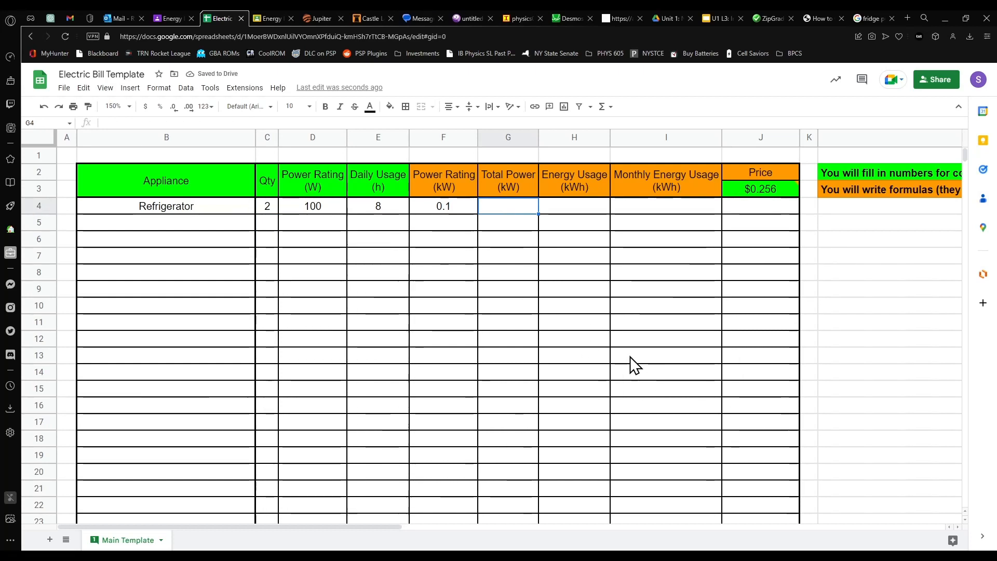
{"action": "type", "text": "="}
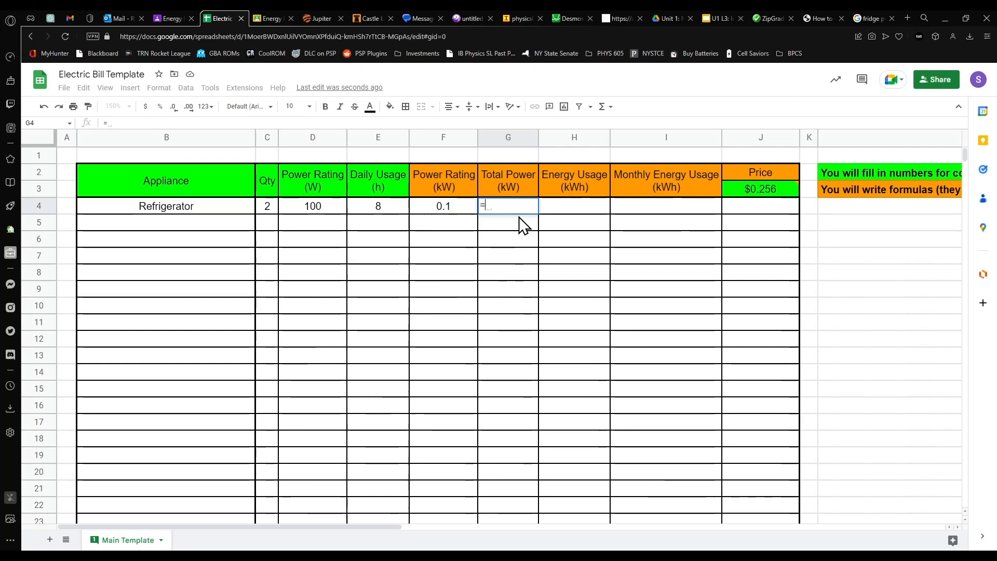
{"action": "left_click", "coordinate": [464, 213]}
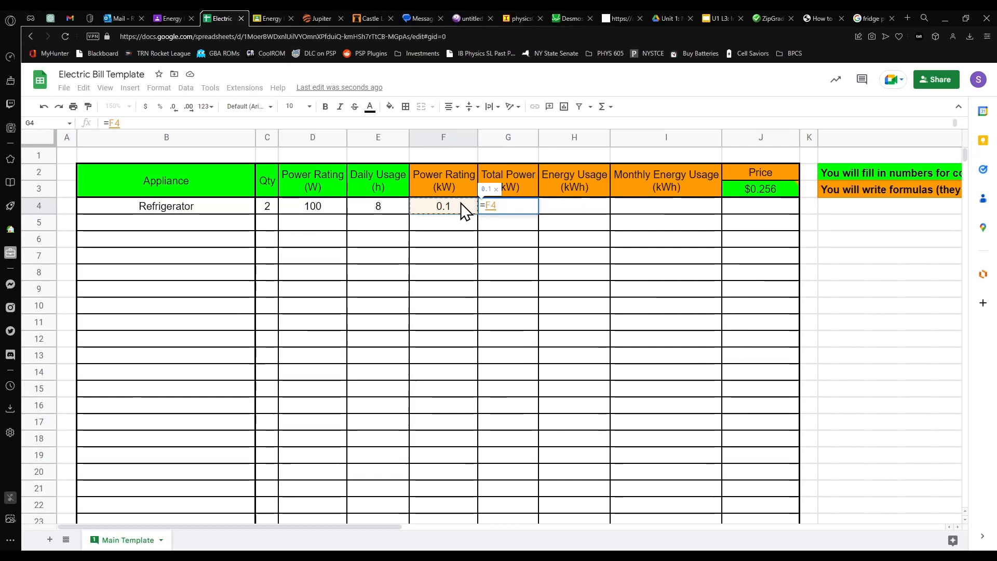
{"action": "key", "text": "Escape"}
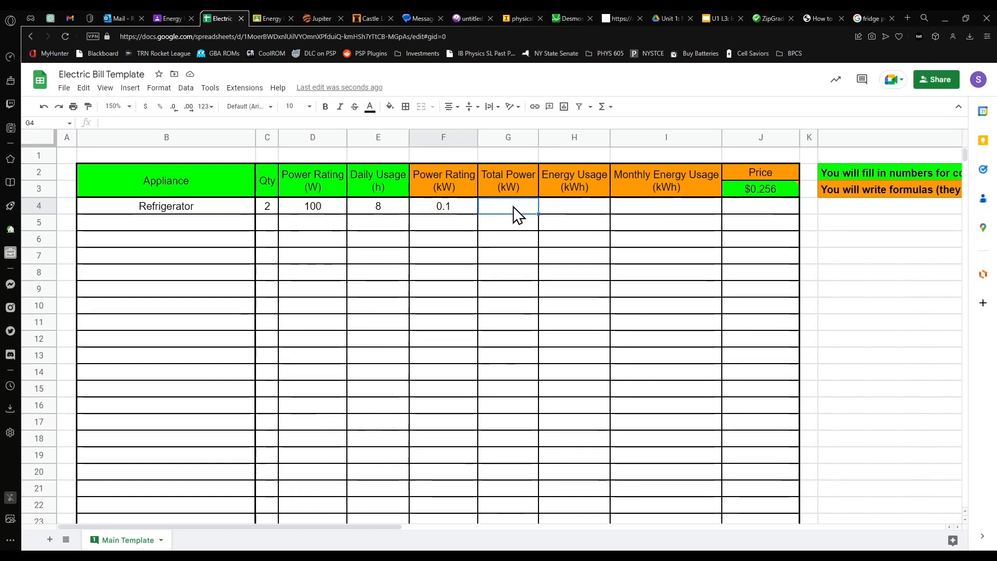
- Write the formula =F4*C4 in G4 to multiply the refrigerator's power rating in kilowatts by its quantity
{"action": "type", "text": "="}
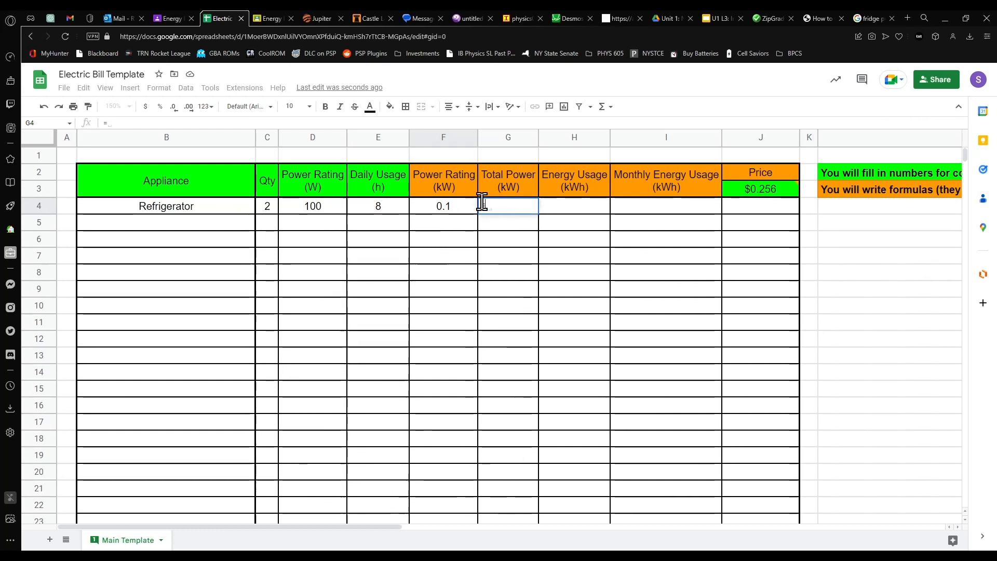
{"action": "left_click", "coordinate": [468, 210]}
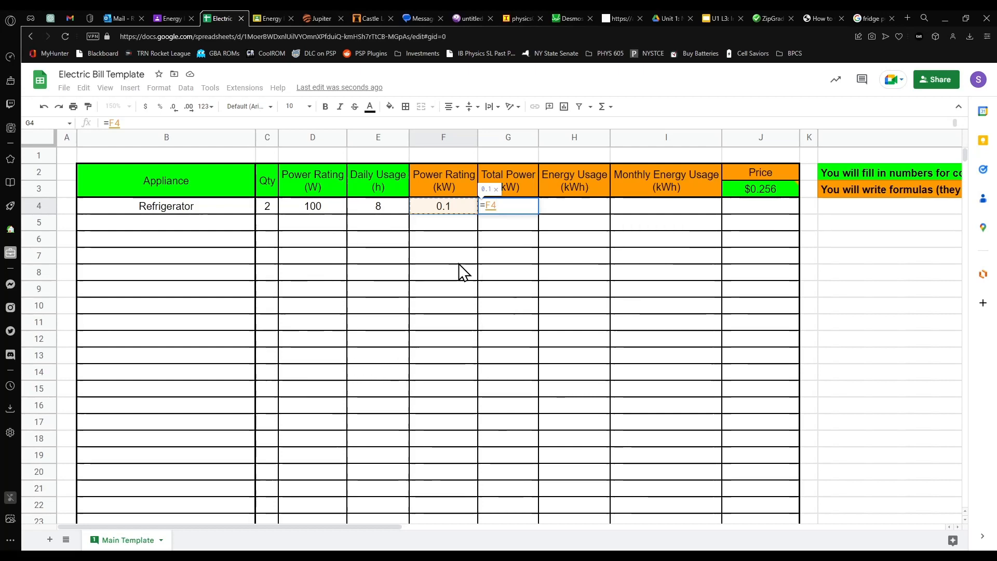
{"action": "type", "text": "*"}
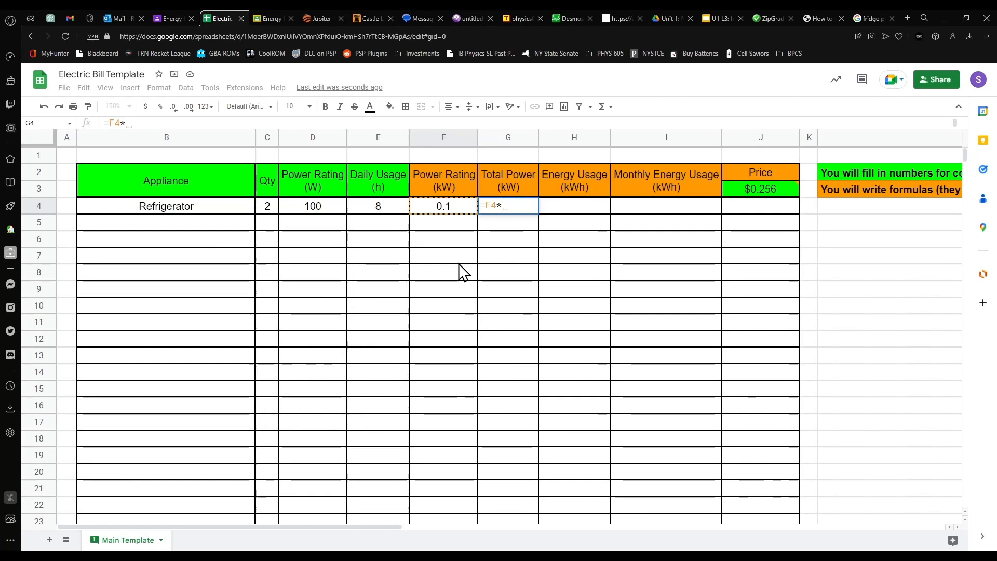
{"action": "left_click", "coordinate": [266, 207]}
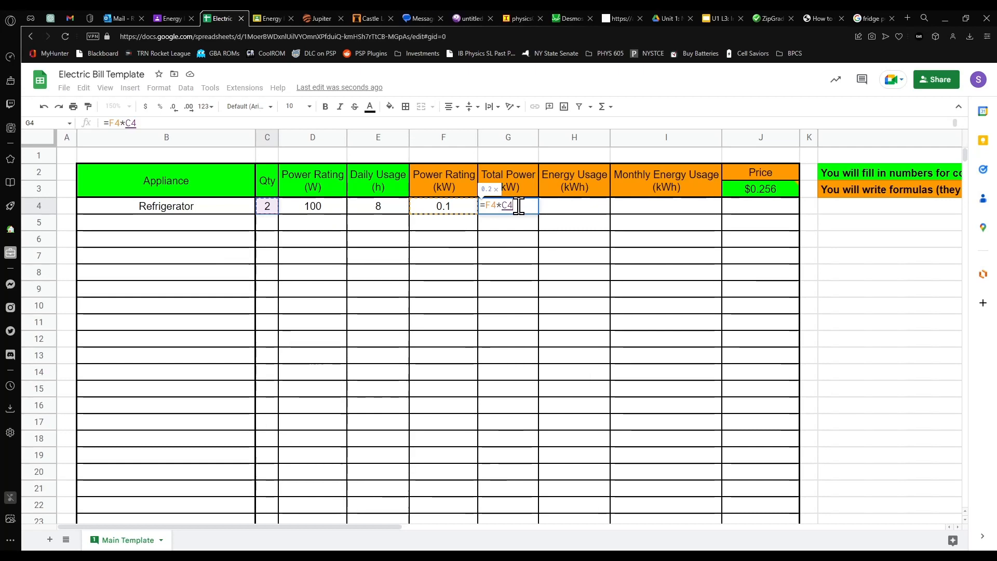
- Try various empty cells as the second reference in G4's formula
{"action": "left_click", "coordinate": [534, 293]}
{"action": "left_click", "coordinate": [612, 226]}
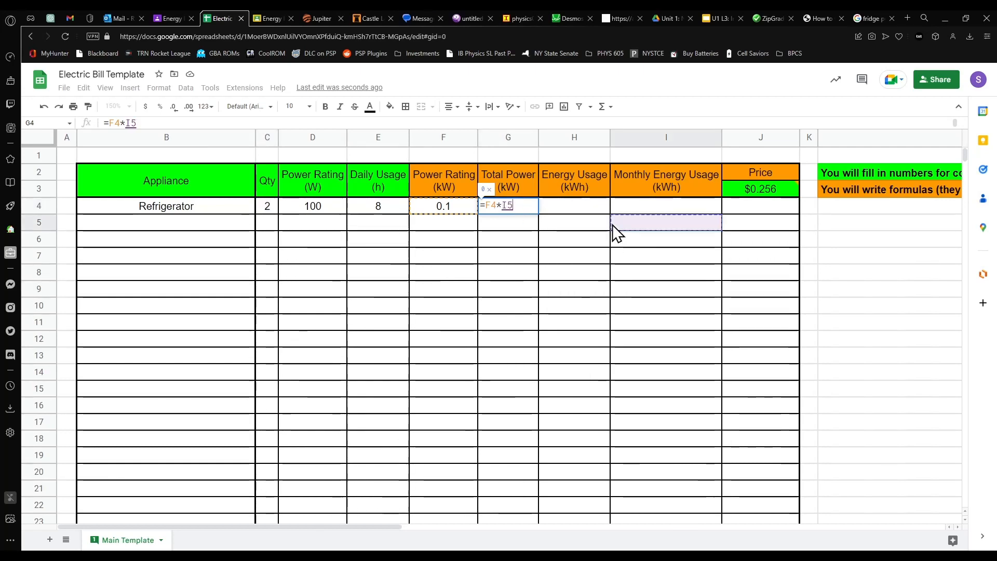
{"action": "left_click", "coordinate": [504, 308]}
{"action": "left_click", "coordinate": [422, 273]}
{"action": "left_click", "coordinate": [384, 337]}
{"action": "left_click", "coordinate": [344, 255]}
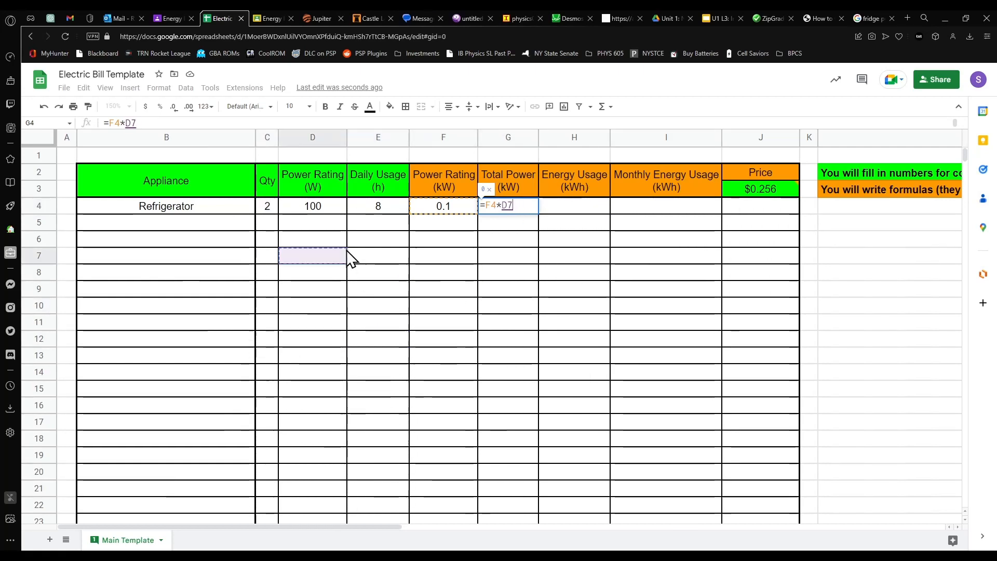
{"action": "left_click", "coordinate": [508, 306]}
{"action": "left_click", "coordinate": [550, 372]}
{"action": "left_click", "coordinate": [616, 305]}
{"action": "left_click", "coordinate": [435, 302]}
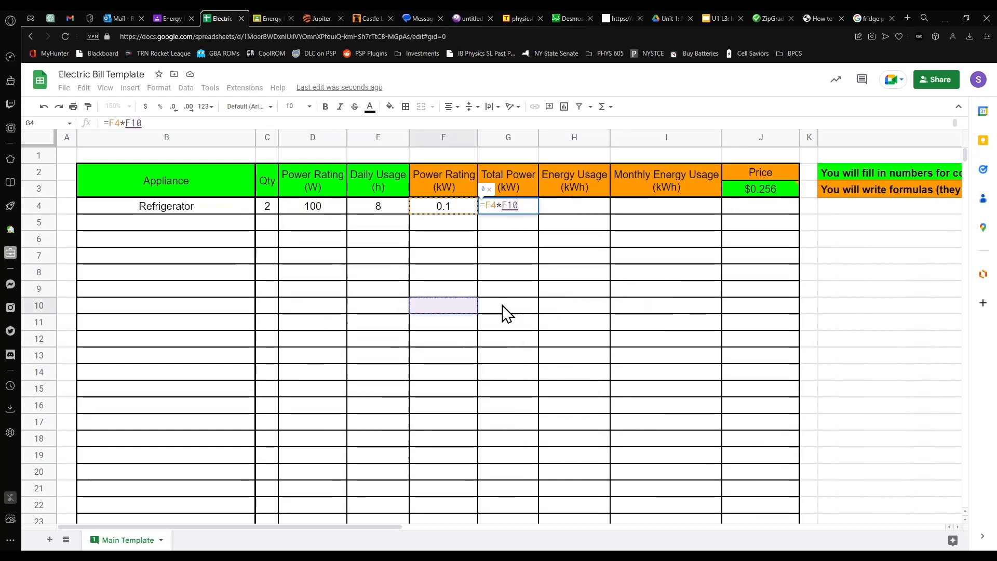
- Point the second reference in G4's formula at the quantity in C4 and commit =F4*C4
{"action": "left_click", "coordinate": [267, 210]}
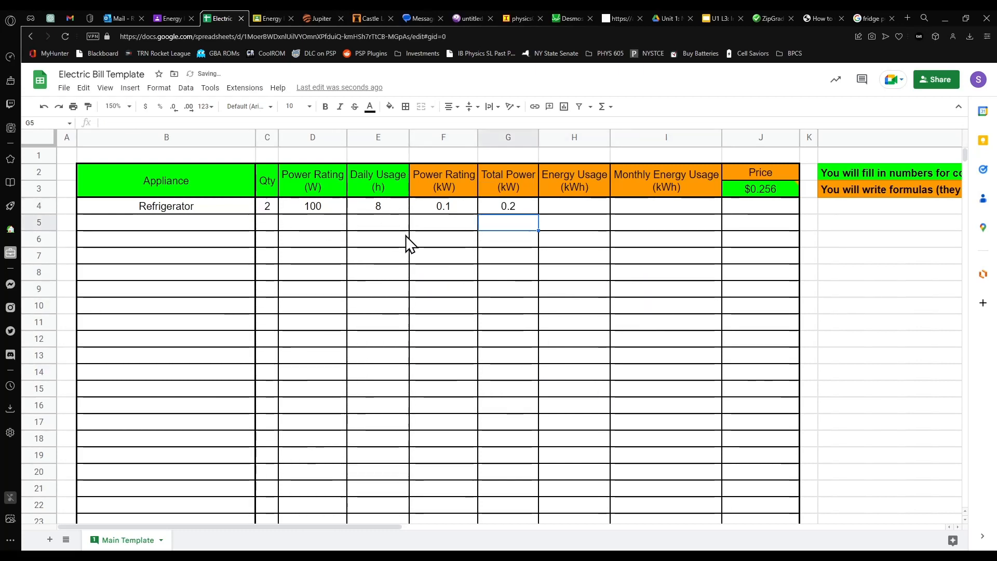
{"action": "key", "text": "Return"}
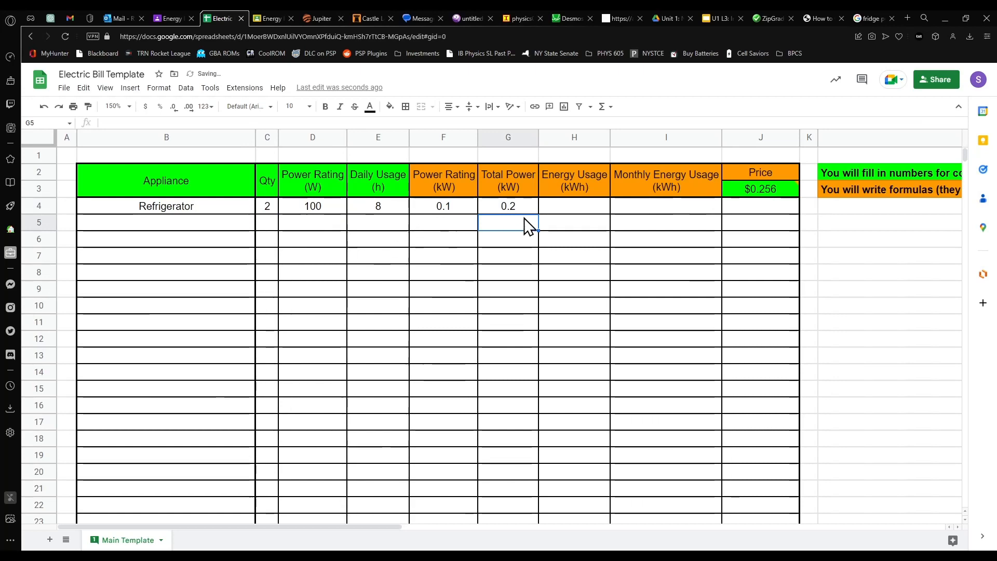
- Enter the formula =G4*E4 in H4 to calculate the refrigerator's daily energy usage from total power and hours
{"action": "left_click", "coordinate": [574, 210]}
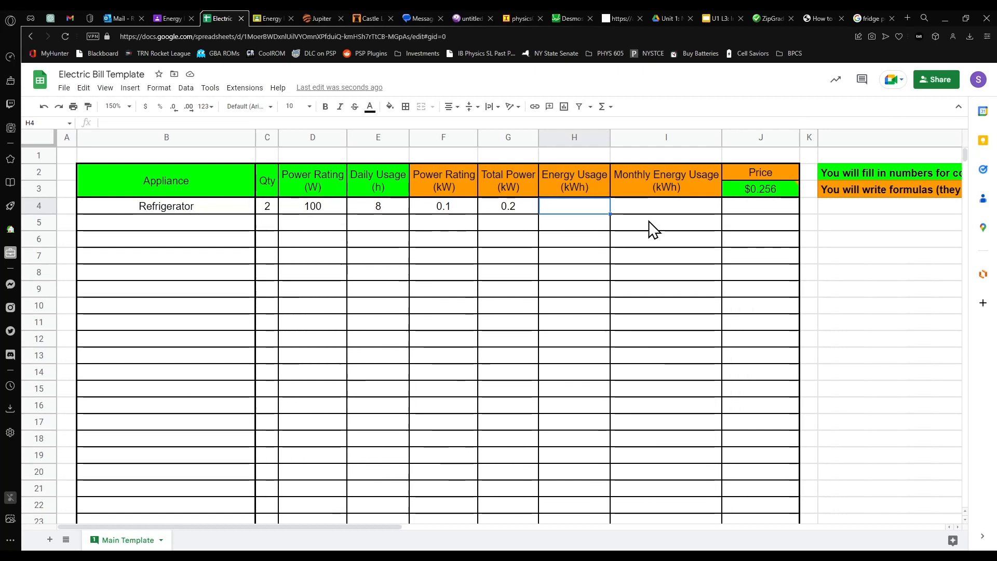
{"action": "left_click", "coordinate": [501, 211]}
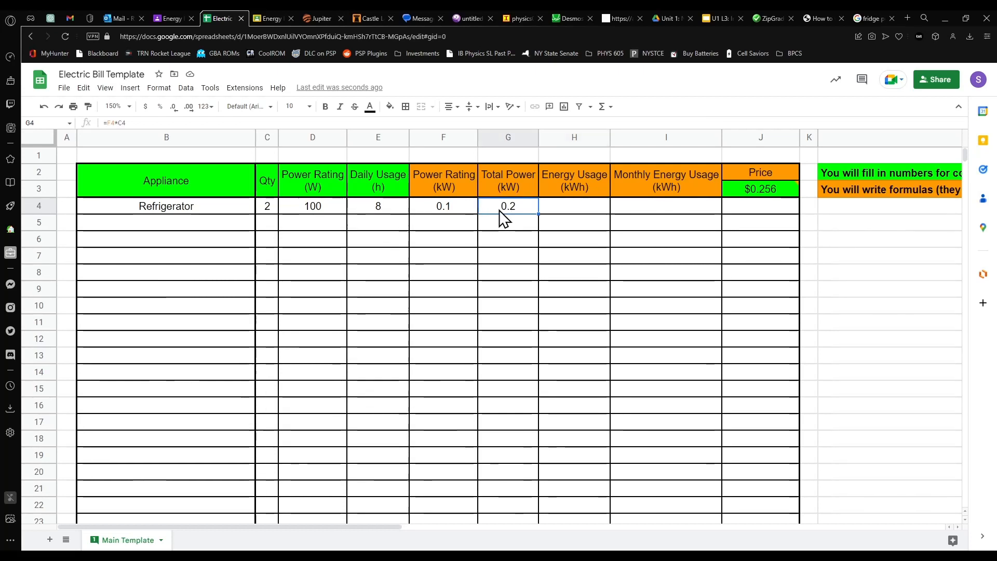
{"action": "left_click", "coordinate": [385, 209]}
{"action": "left_click", "coordinate": [570, 210]}
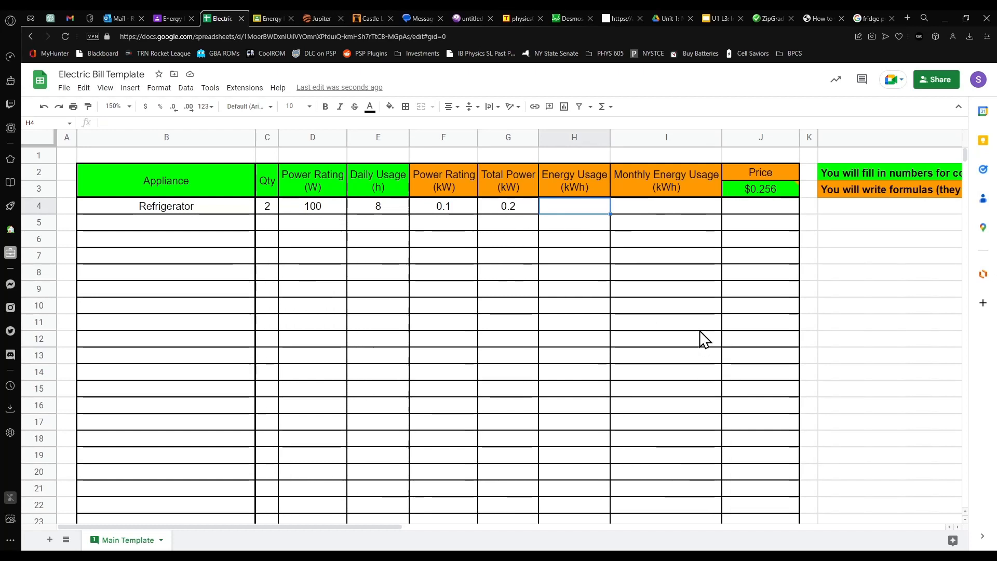
{"action": "type", "text": "="}
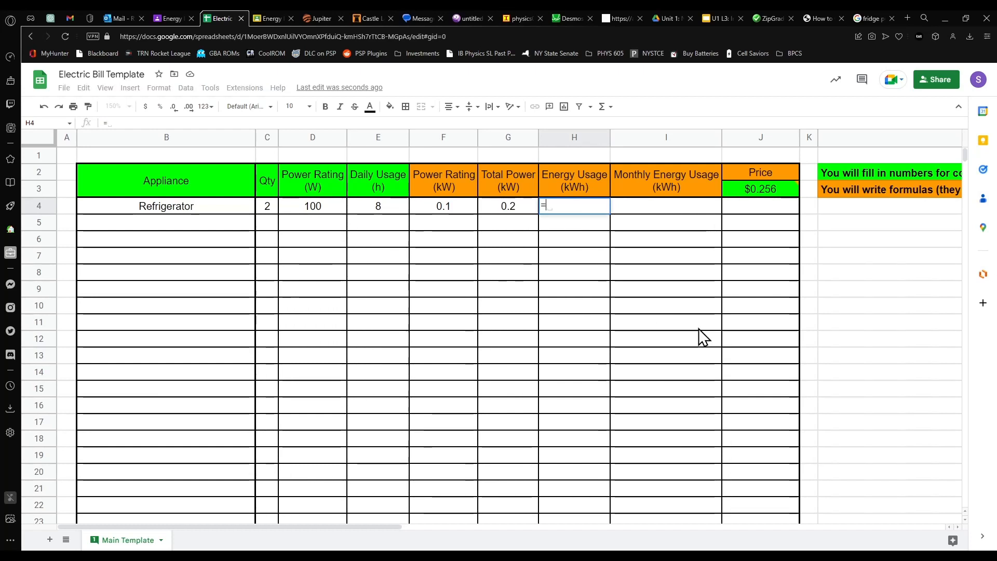
{"action": "left_click", "coordinate": [516, 205]}
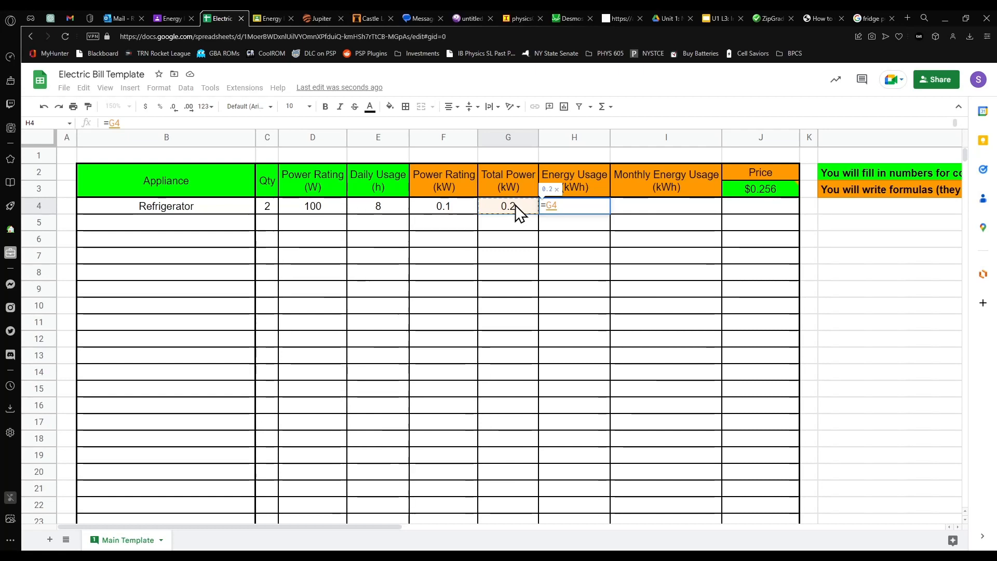
{"action": "type", "text": "*"}
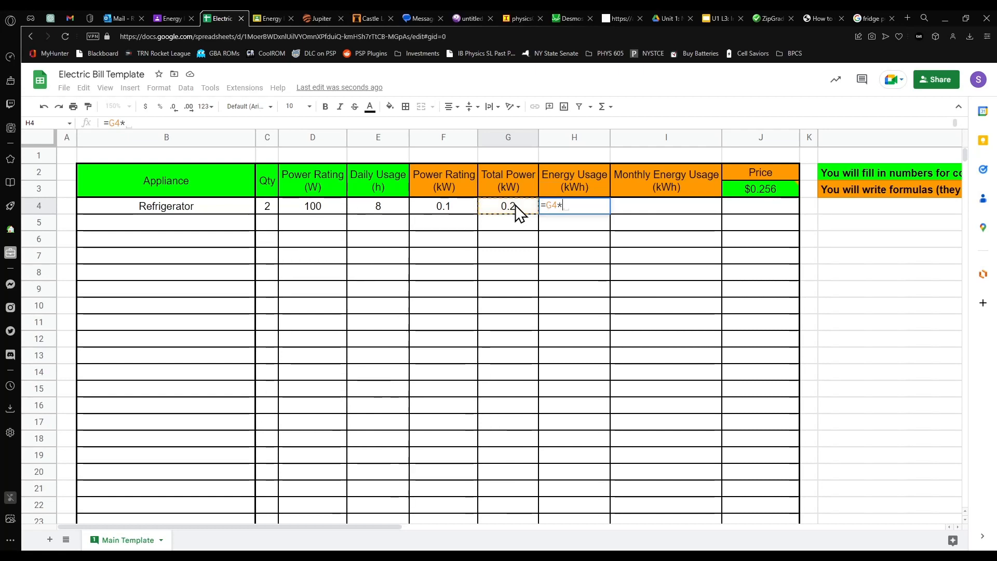
{"action": "left_click", "coordinate": [402, 208]}
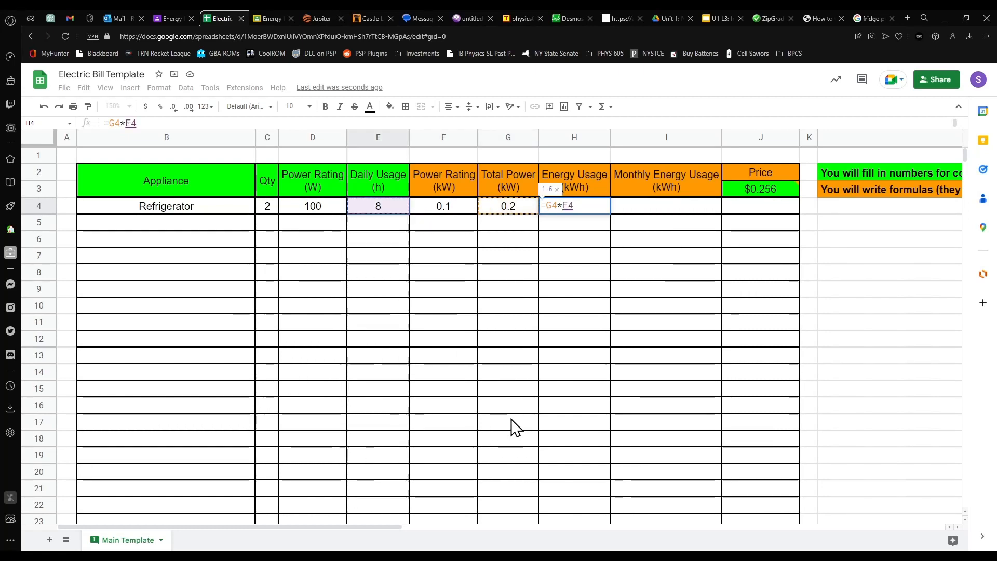
{"action": "key", "text": "Return"}
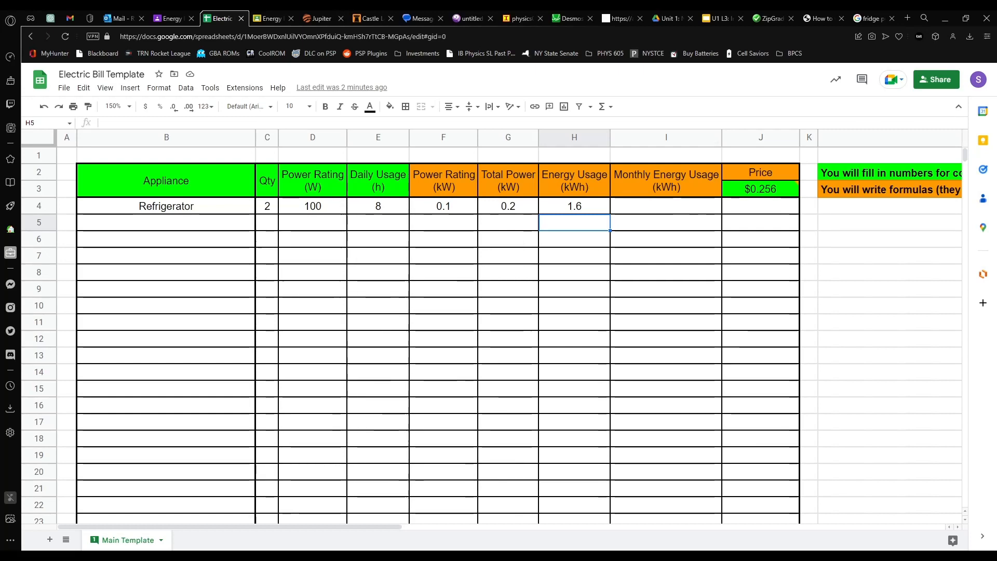
- Enter the formula =H4*30 in I4 to calculate the refrigerator's monthly energy usage
{"action": "left_click", "coordinate": [677, 211]}
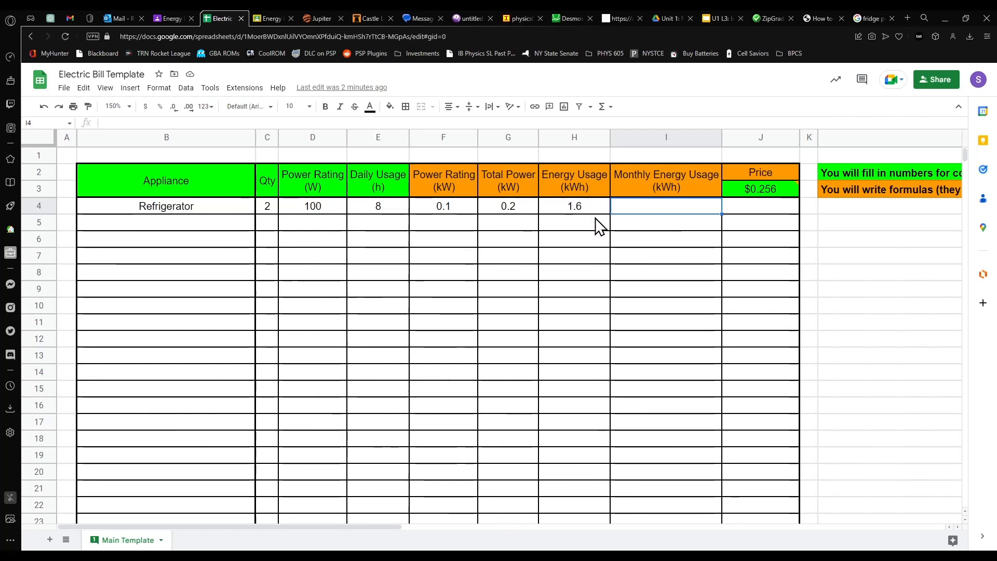
{"action": "type", "text": "="}
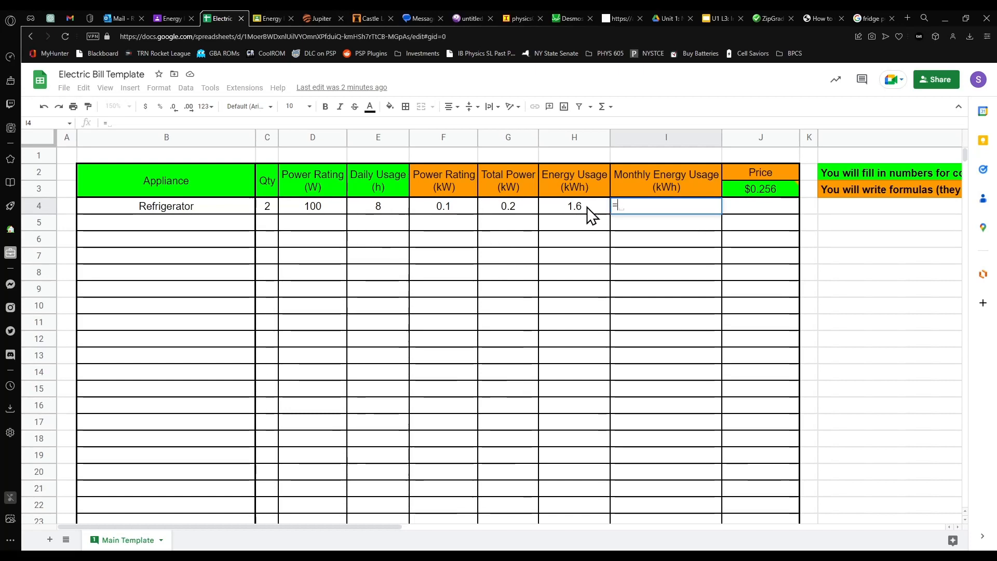
{"action": "left_click", "coordinate": [587, 208]}
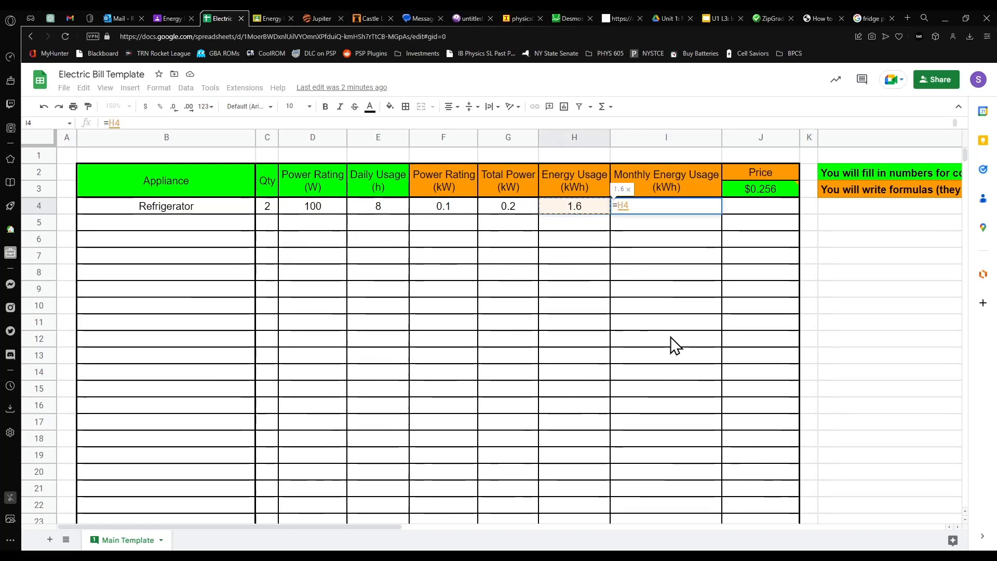
{"action": "type", "text": "*"}
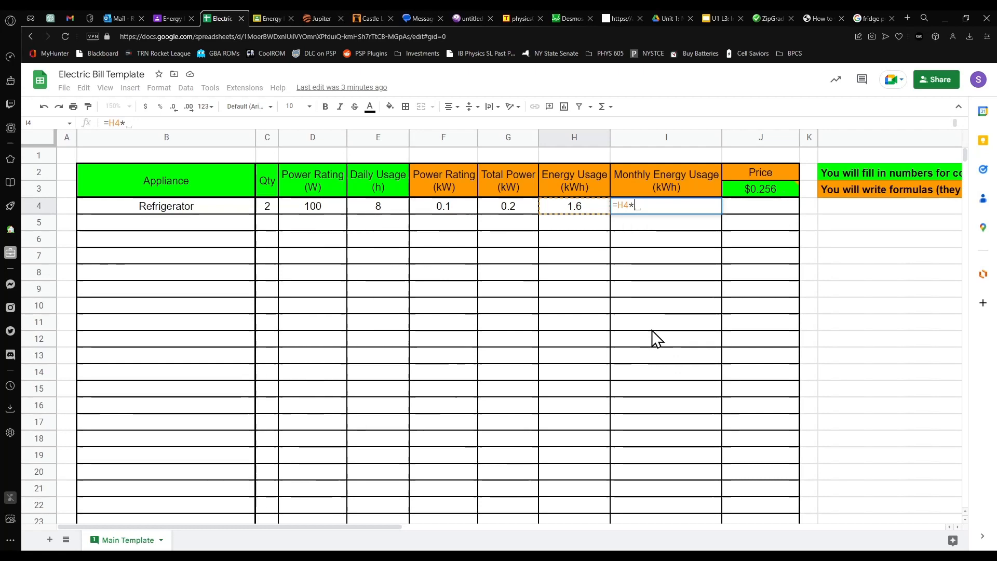
{"action": "type", "text": "30"}
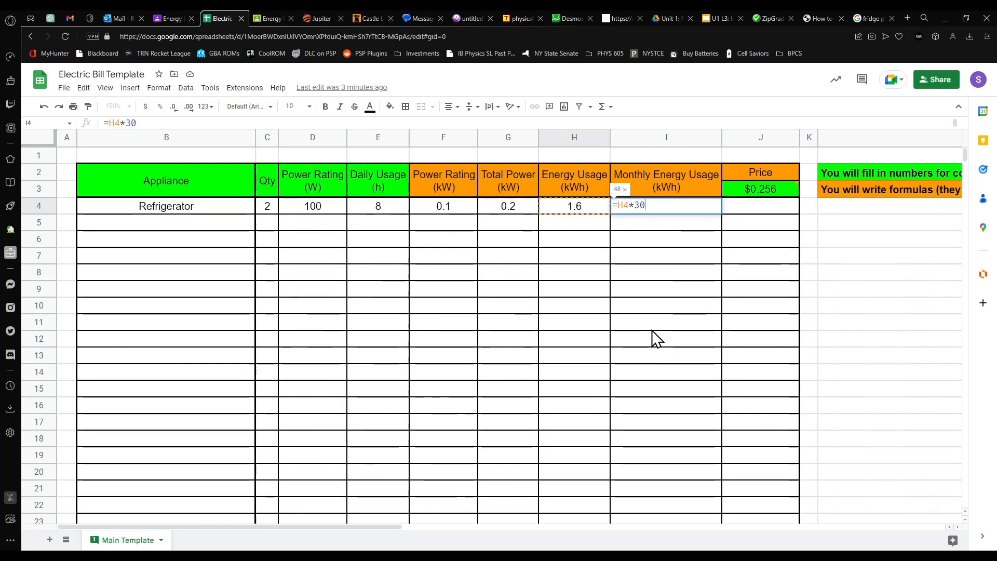
{"action": "key", "text": "Return"}
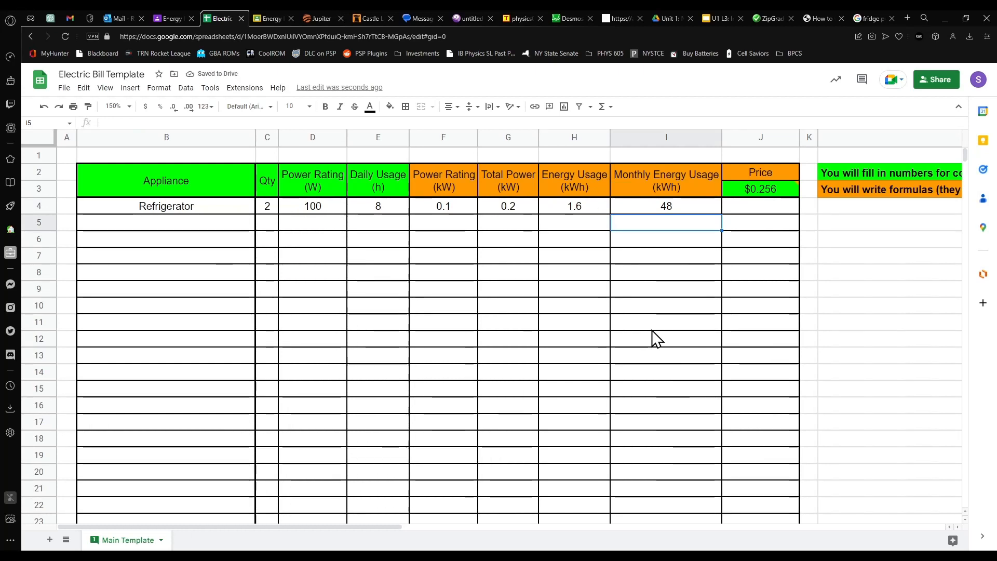
- Enter the formula =I4*J3 in J4 to multiply monthly energy usage by the price per kWh, and select J4
{"action": "left_click", "coordinate": [772, 208]}
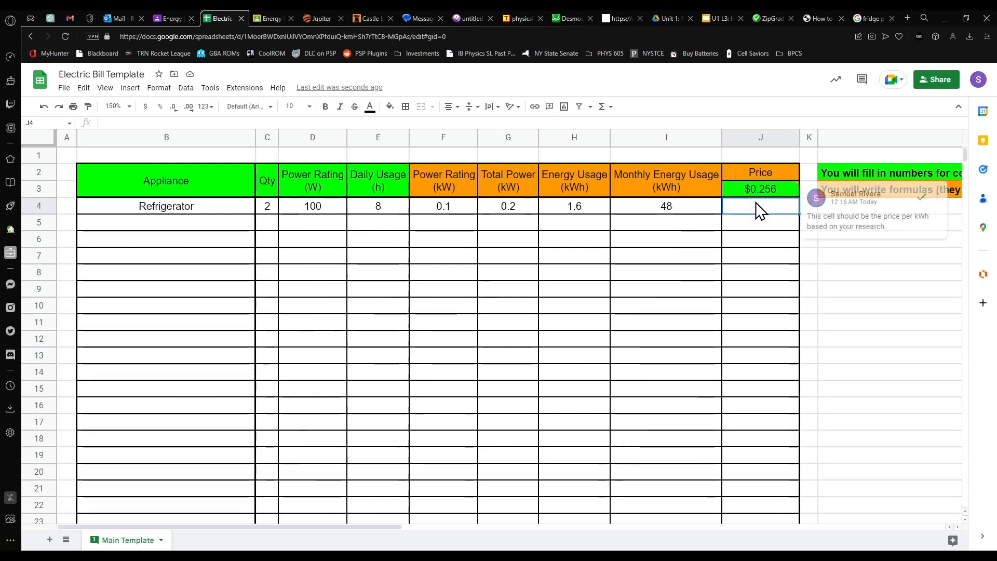
{"action": "mouse_move", "coordinate": [784, 196]}
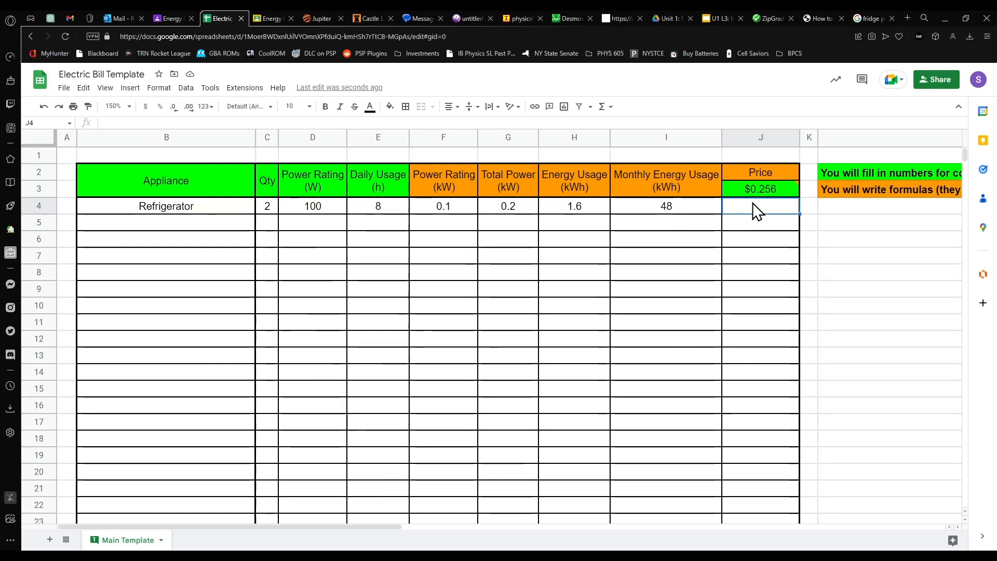
{"action": "type", "text": "="}
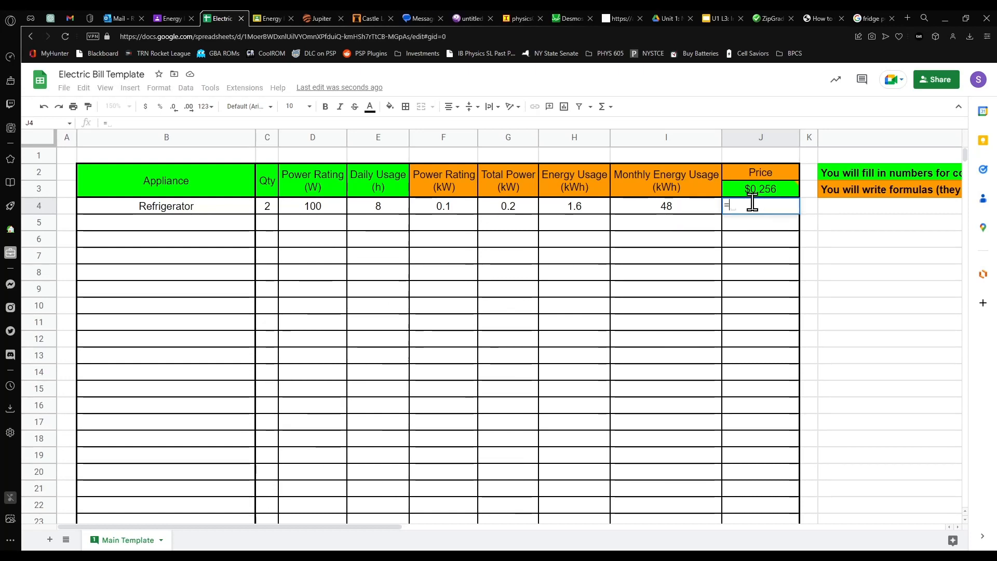
{"action": "left_click", "coordinate": [694, 210]}
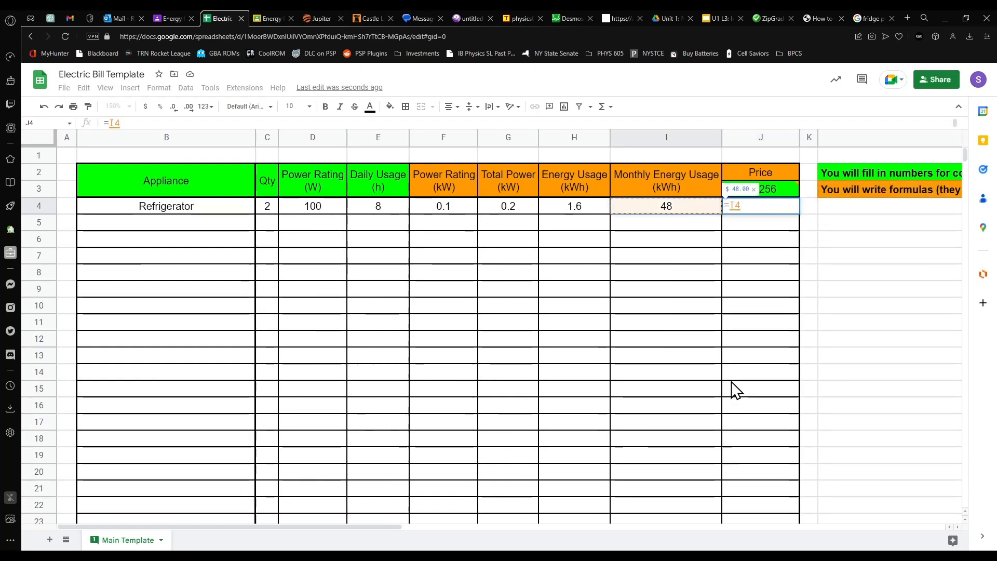
{"action": "type", "text": "*"}
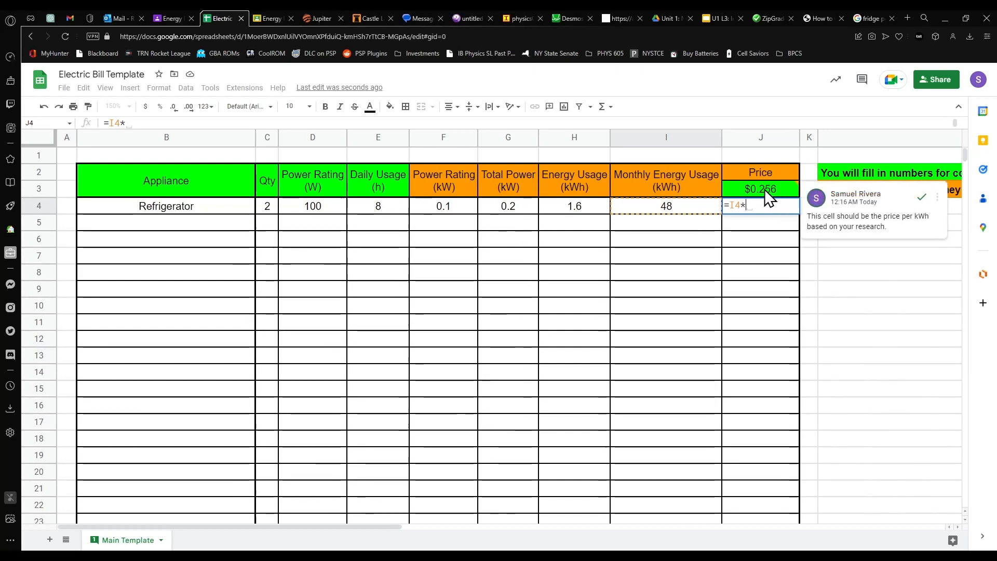
{"action": "left_click", "coordinate": [763, 189]}
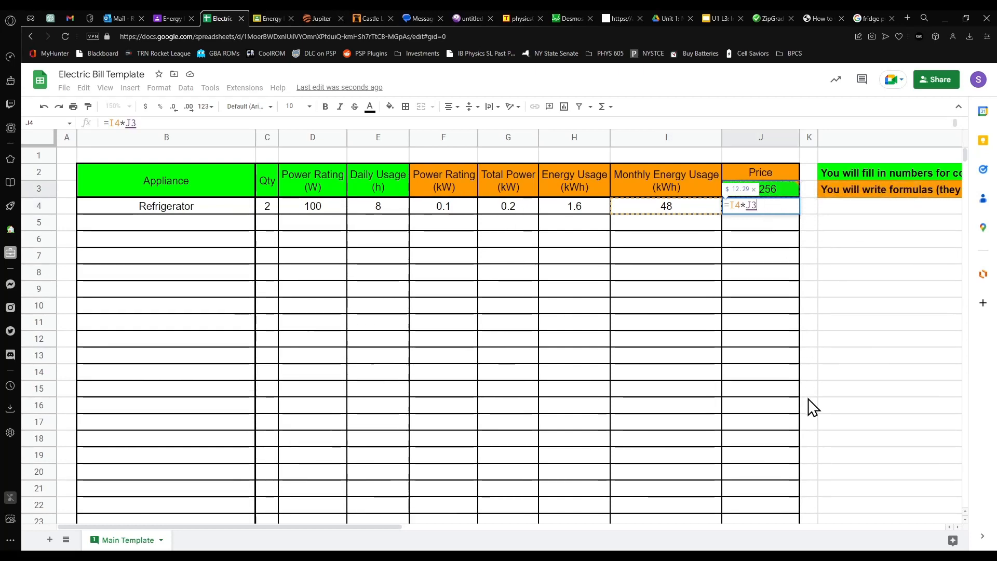
{"action": "key", "text": "Return"}
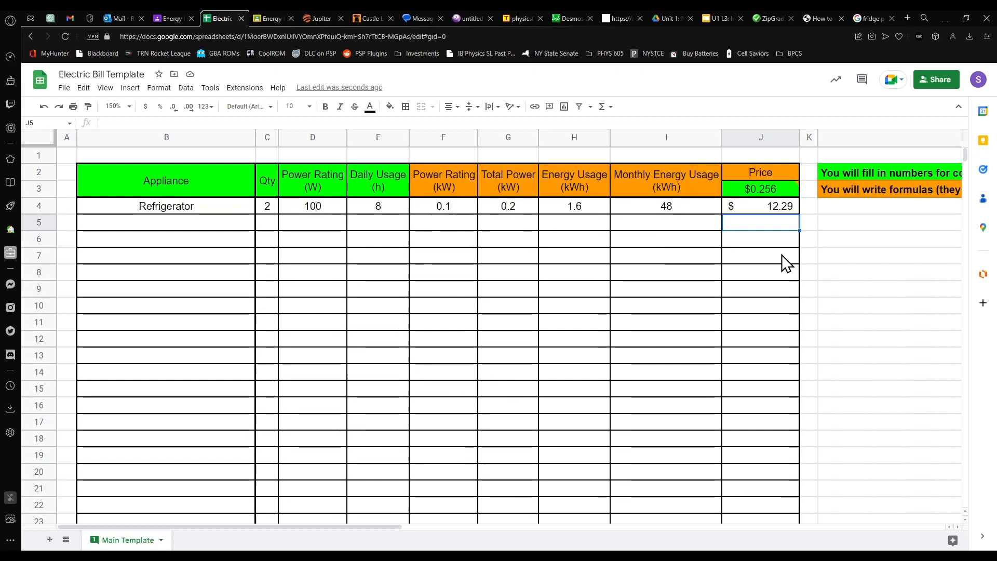
{"action": "left_click", "coordinate": [781, 208]}
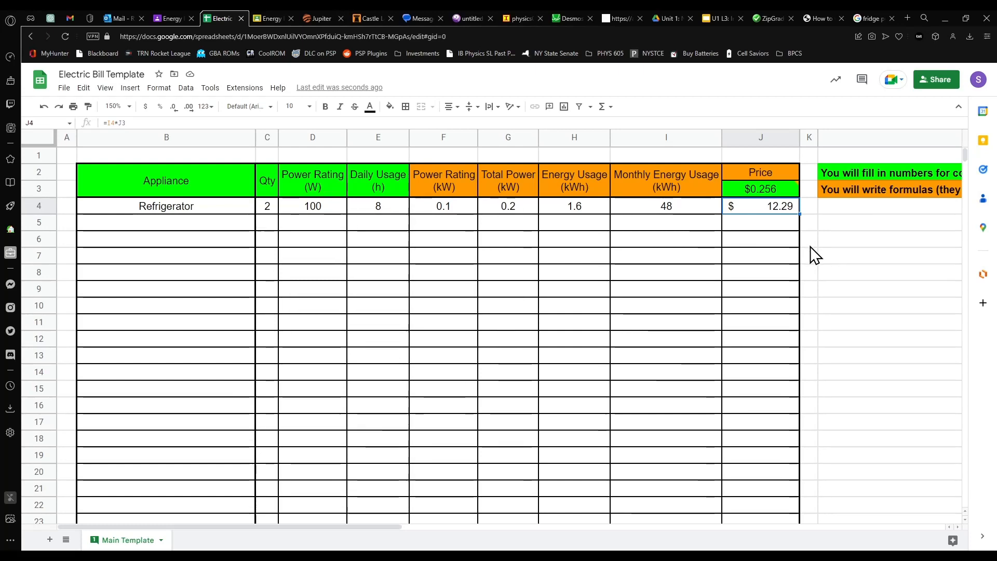
- Enter Incandescent Light Bulbs as the appliance in B5 with a quantity of 6 in C5
{"action": "left_click", "coordinate": [233, 224]}
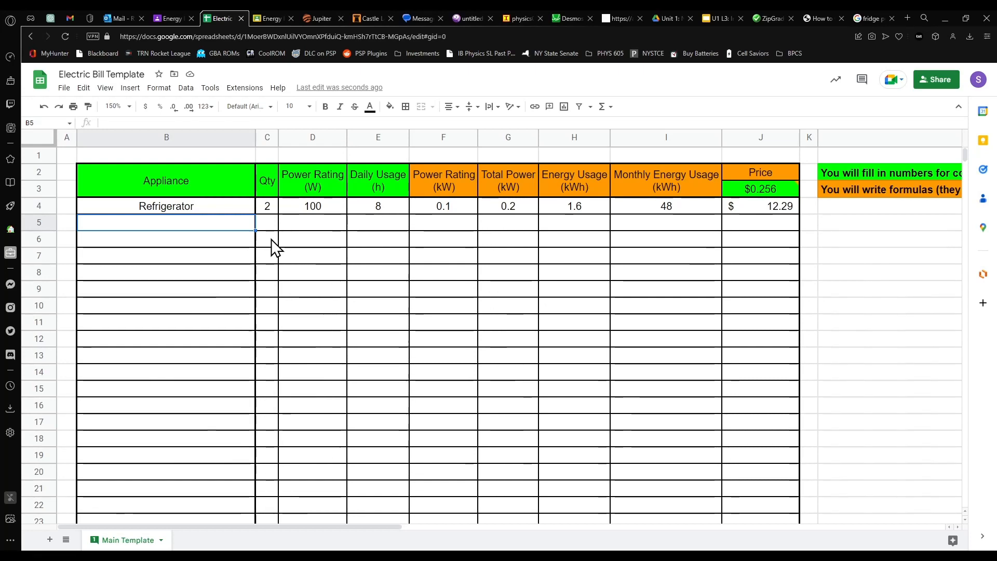
{"action": "type", "text": "Incandescent"}
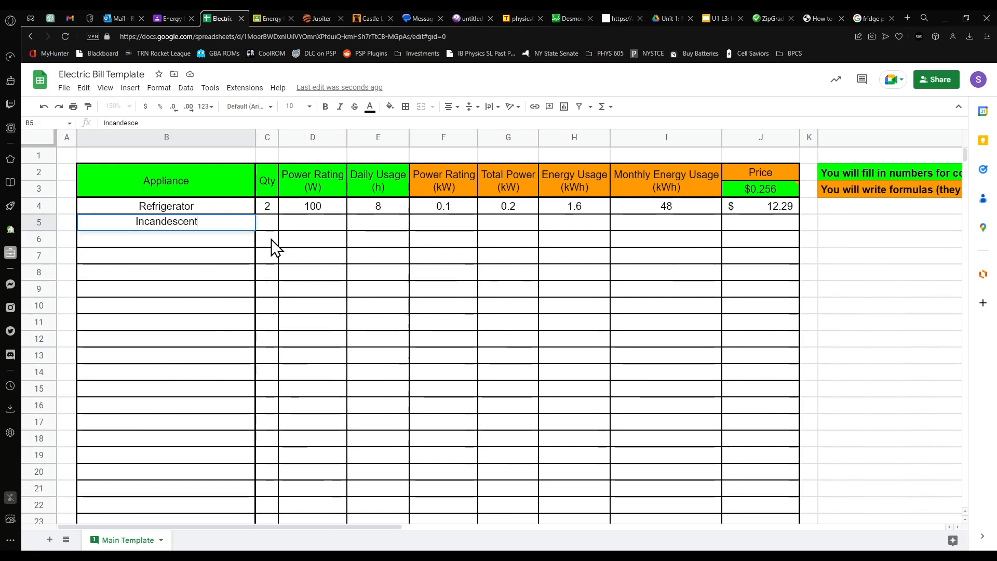
{"action": "type", "text": " Light Bulbs"}
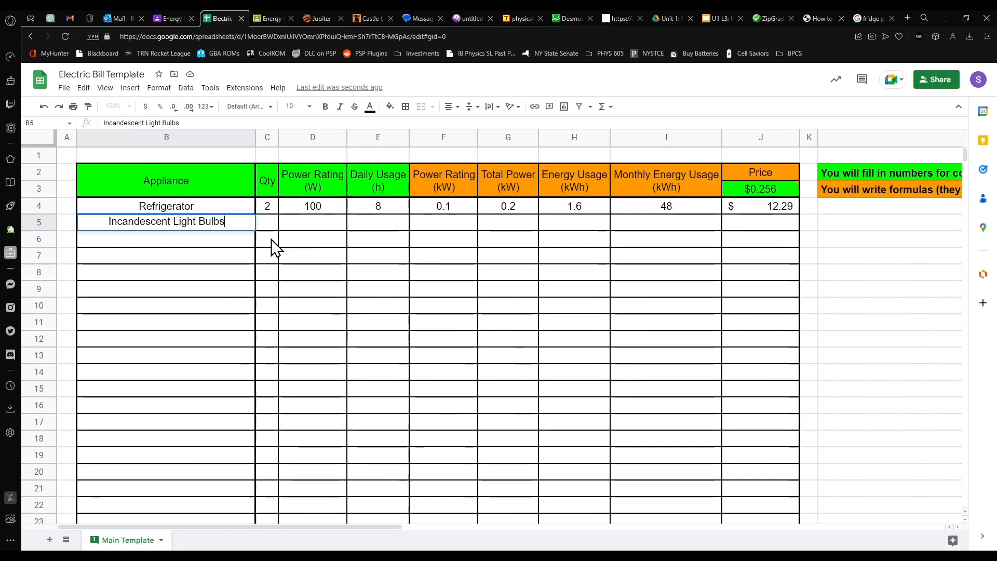
{"action": "key", "text": "Tab"}
{"action": "type", "text": "`"}
{"action": "key", "text": "BackSpace"}
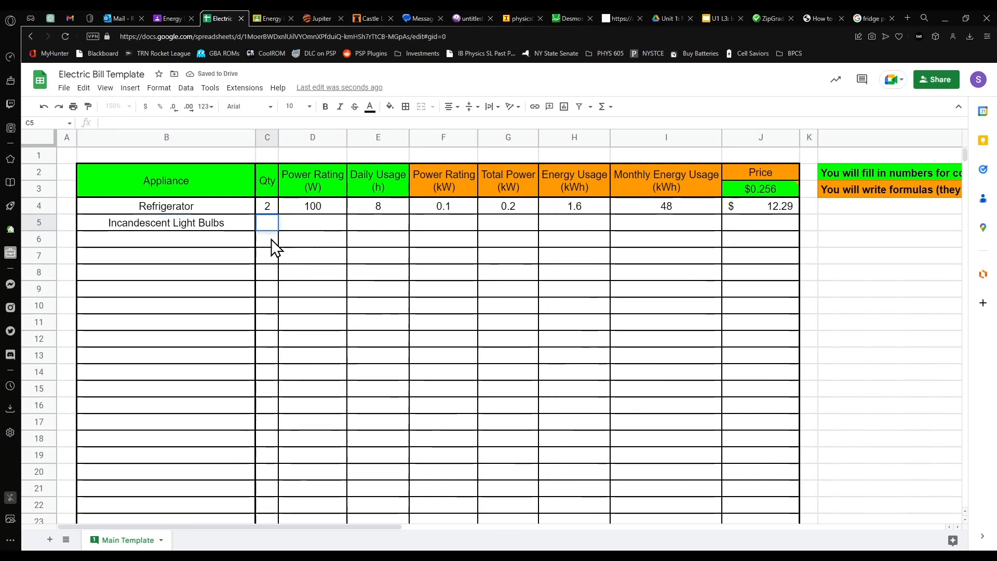
{"action": "type", "text": "6"}
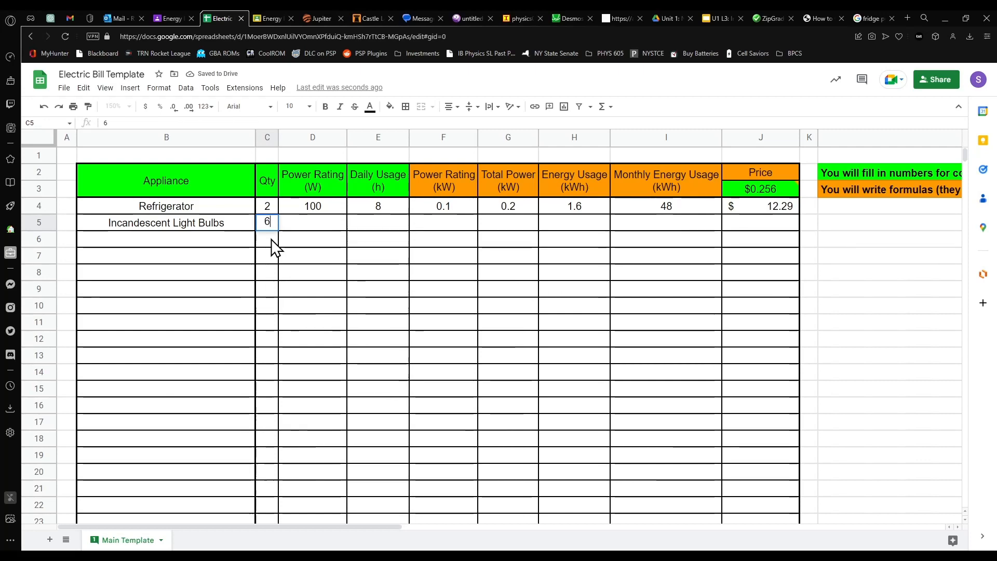
{"action": "key", "text": "Tab"}
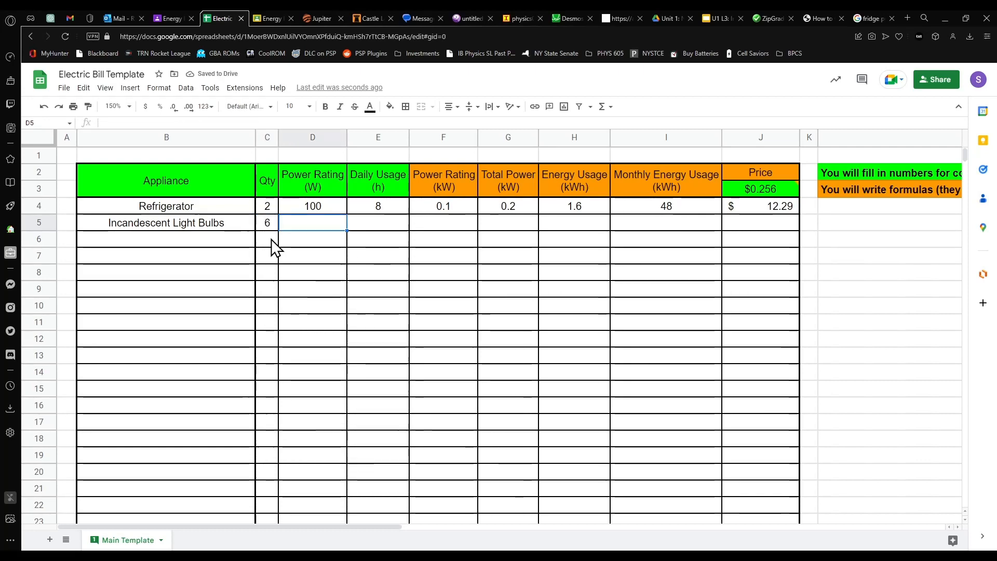
{"action": "key", "text": "Left"}
{"action": "key", "text": "Left"}
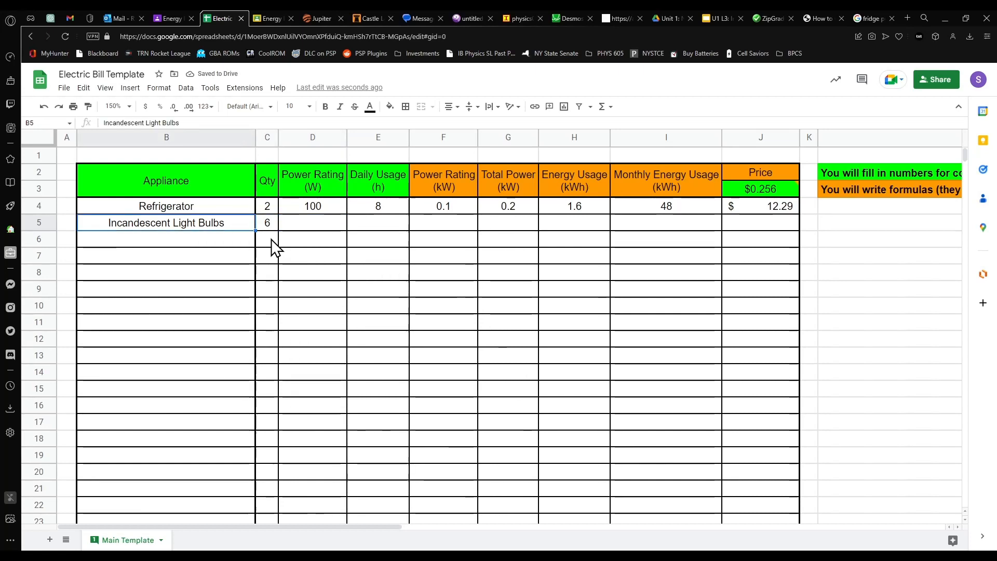
{"action": "key", "text": "Up"}
{"action": "key", "text": "Right"}
{"action": "key", "text": "Down"}
{"action": "key", "text": "Down"}
{"action": "key", "text": "Right"}
{"action": "key", "text": "Right"}
{"action": "key", "text": "Up"}
{"action": "key", "text": "Left"}
{"action": "key", "text": "Up"}
{"action": "key", "text": "Up"}
{"action": "key", "text": "Left"}
{"action": "key", "text": "Down"}
{"action": "key", "text": "Down"}
{"action": "key", "text": "Down"}
{"action": "key", "text": "Down"}
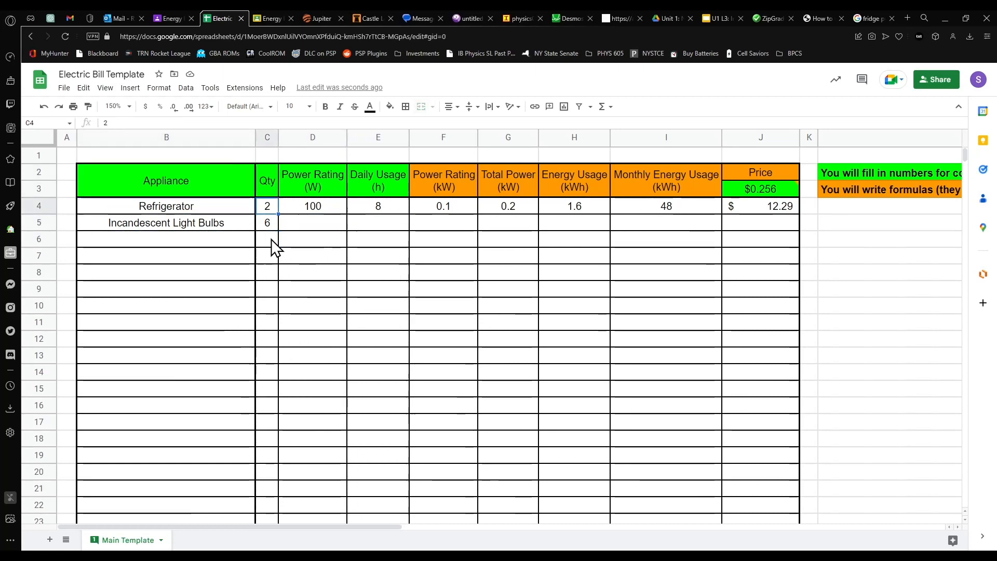
{"action": "key", "text": "Right"}
{"action": "key", "text": "Right"}
{"action": "key", "text": "Up"}
{"action": "key", "text": "Left"}
{"action": "key", "text": "Left"}
{"action": "key", "text": "Left"}
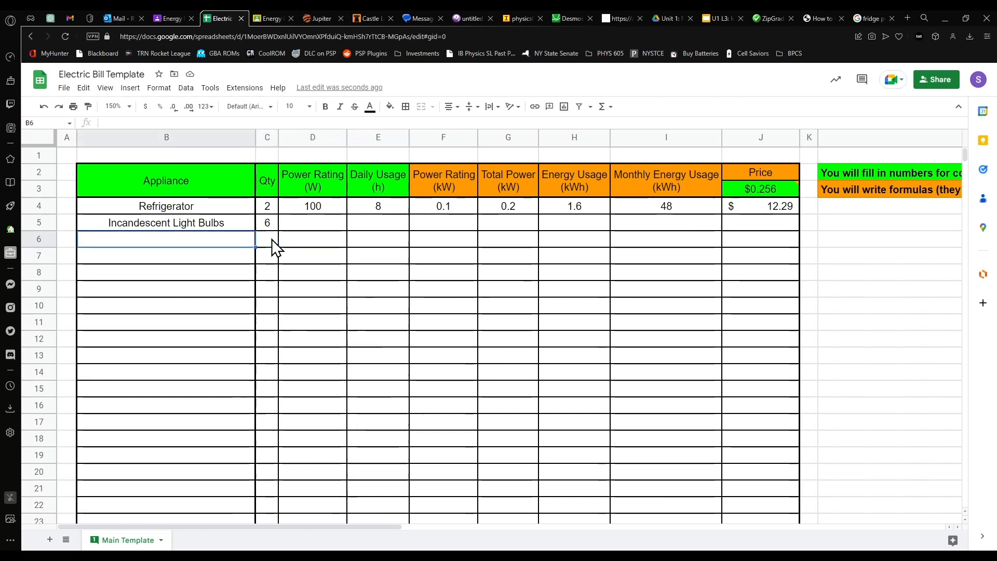
{"action": "key", "text": "Up"}
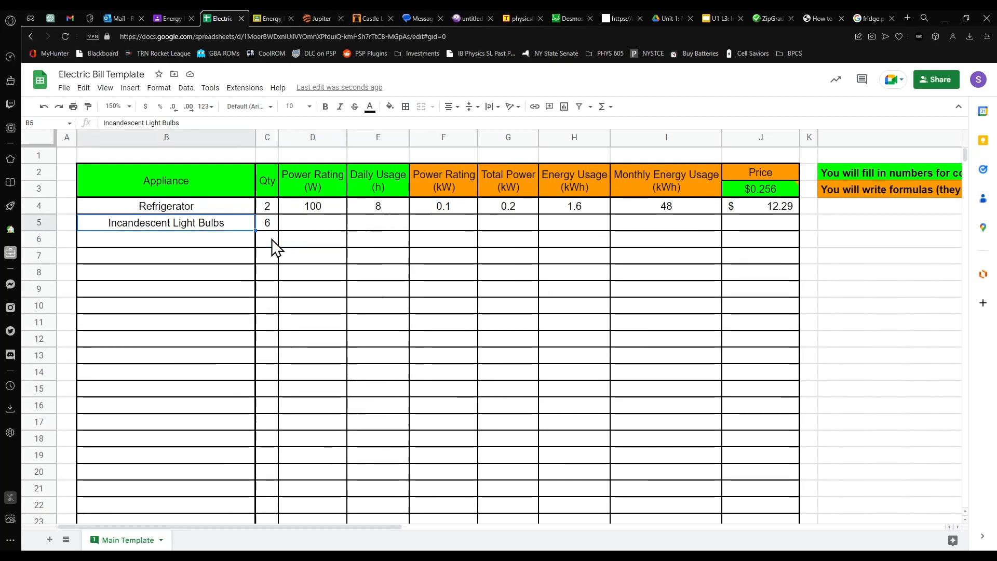
{"action": "key", "text": "Right"}
{"action": "key", "text": "Right"}
{"action": "key", "text": "Right"}
{"action": "key", "text": "Right"}
{"action": "key", "text": "Right"}
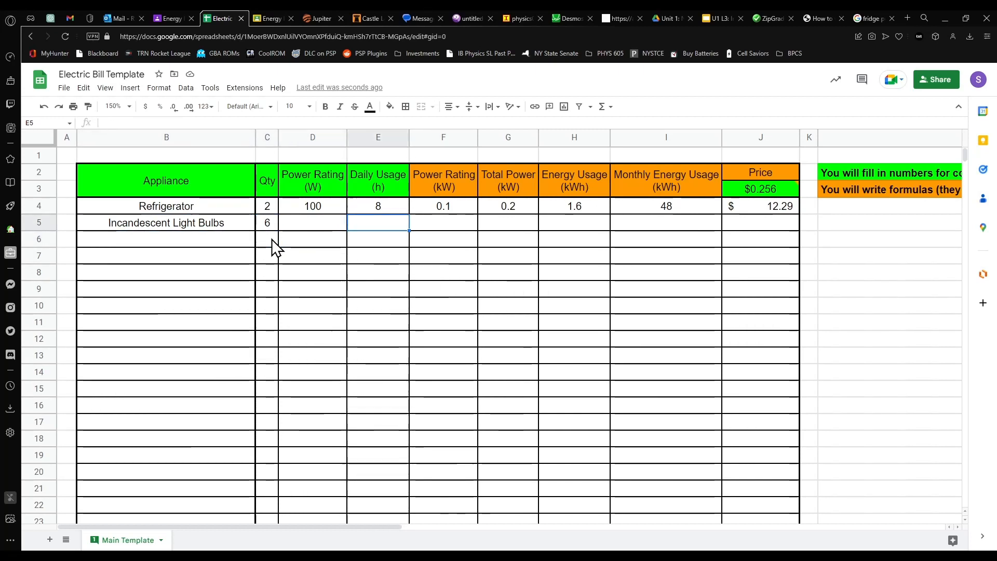
{"action": "type", "text": "`"}
{"action": "key", "text": "Escape"}
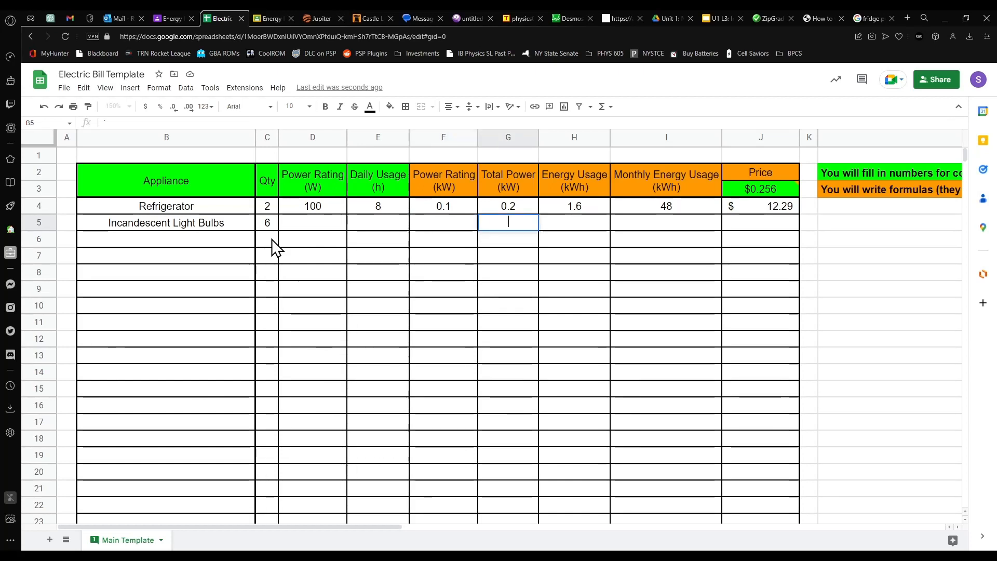
{"action": "key", "text": "Right"}
{"action": "key", "text": "Right"}
{"action": "key", "text": "Return"}
{"action": "key", "text": "Return"}
{"action": "key", "text": "Return"}
{"action": "key", "text": "Return"}
{"action": "key", "text": "Return"}
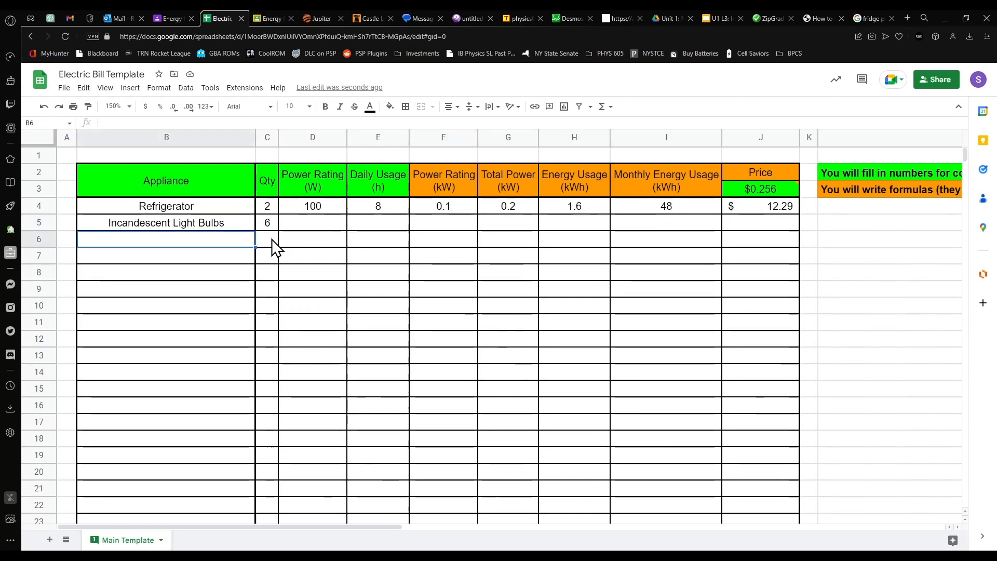
{"action": "key", "text": "Return"}
{"action": "key", "text": "Return"}
{"action": "key", "text": "Return"}
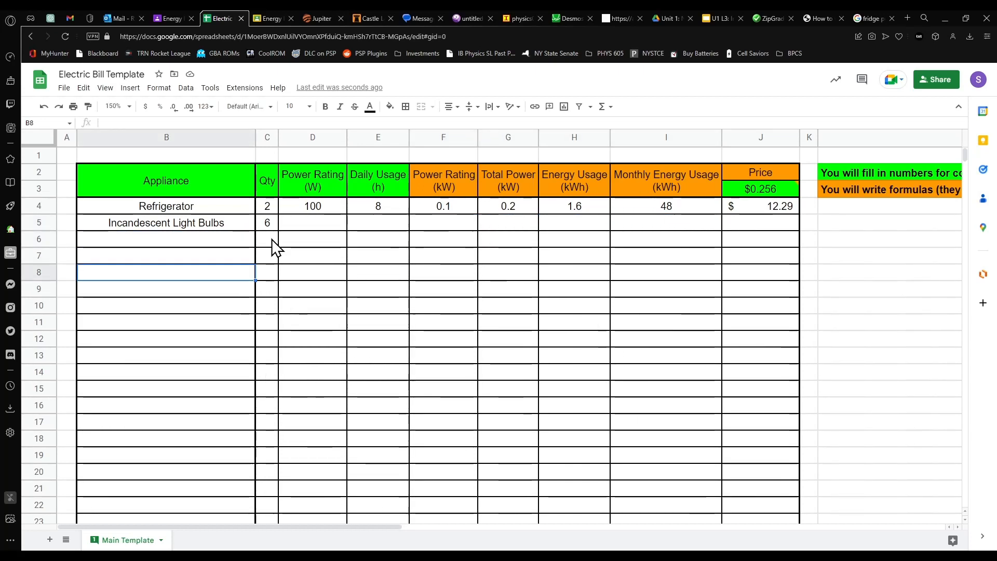
{"action": "key", "text": "Return"}
{"action": "key", "text": "Return"}
{"action": "key", "text": "Return"}
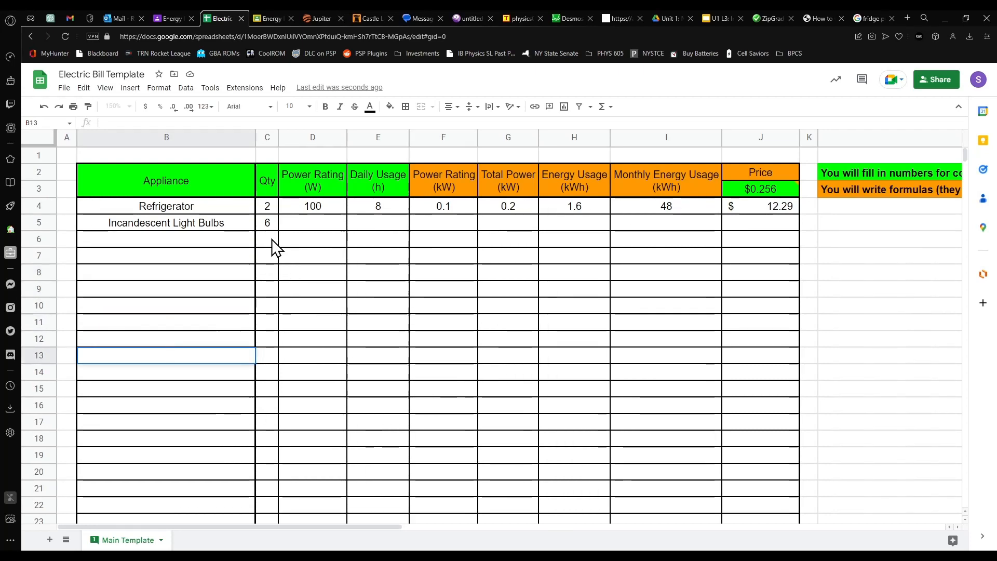
{"action": "key", "text": "Return"}
{"action": "key", "text": "Up"}
{"action": "key", "text": "Up"}
{"action": "key", "text": "Up"}
{"action": "key", "text": "Up"}
{"action": "key", "text": "Up"}
{"action": "key", "text": "Up"}
{"action": "key", "text": "Up"}
{"action": "key", "text": "Up"}
{"action": "key", "text": "Up"}
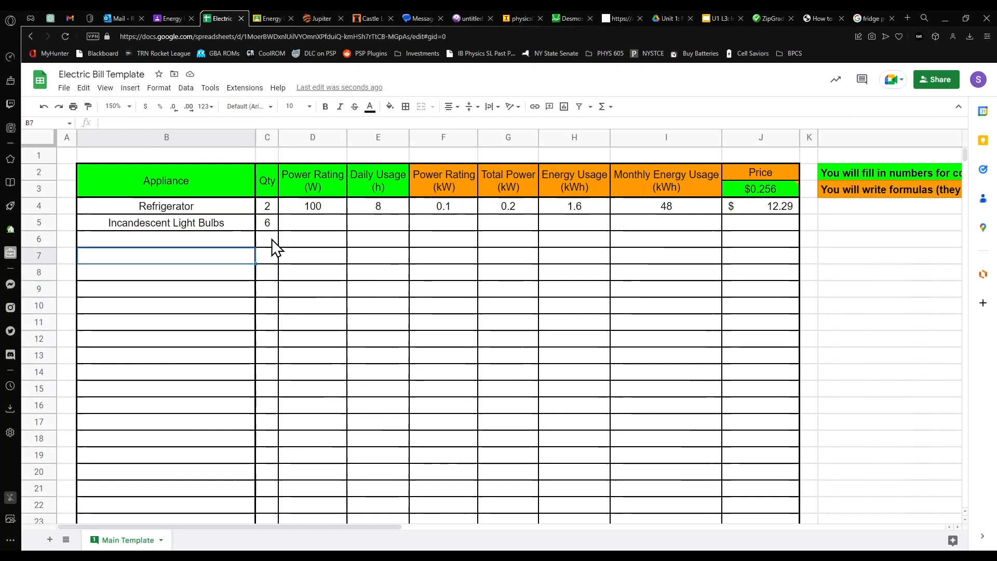
- Enter a power rating of 60 W in D5 and a daily usage of 12 hours in E5 for the light bulbs
{"action": "key", "text": "Right"}
{"action": "key", "text": "Right"}
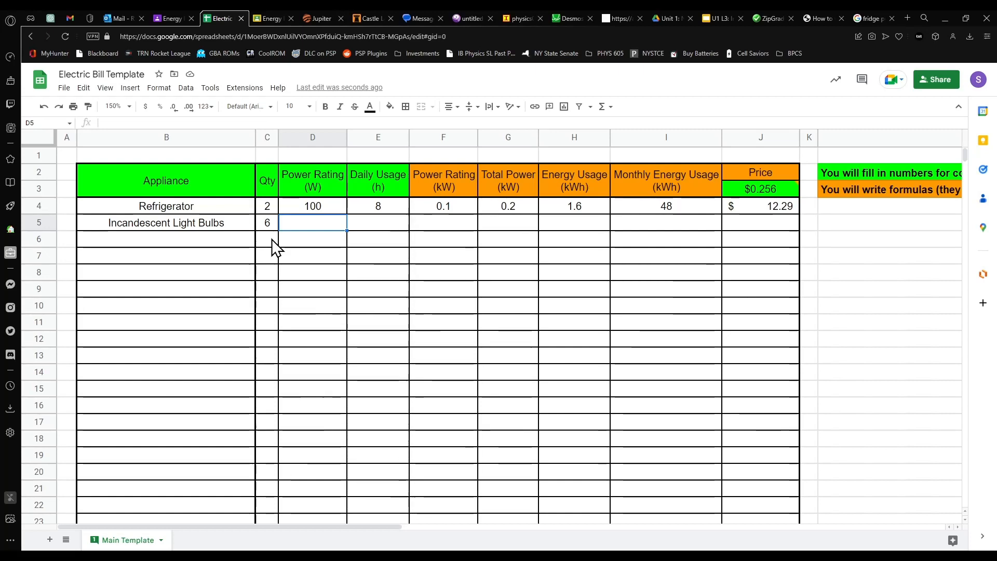
{"action": "type", "text": "60"}
{"action": "key", "text": "Right"}
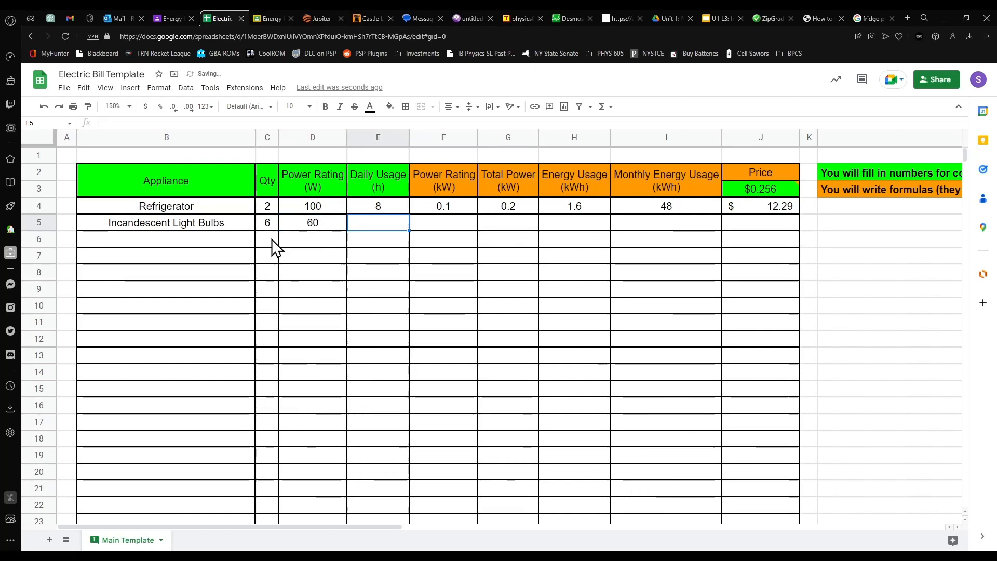
{"action": "type", "text": "12"}
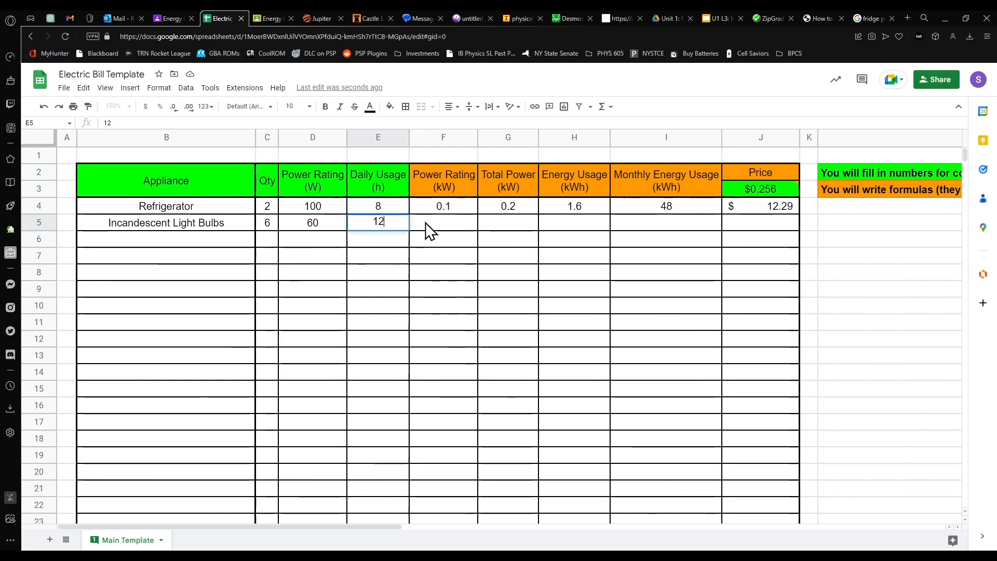
- Try the refrigerator's power rating in D4 as 100 W with the unit included, and inspect the dependent formula in F4
{"action": "double_click", "coordinate": [333, 206]}
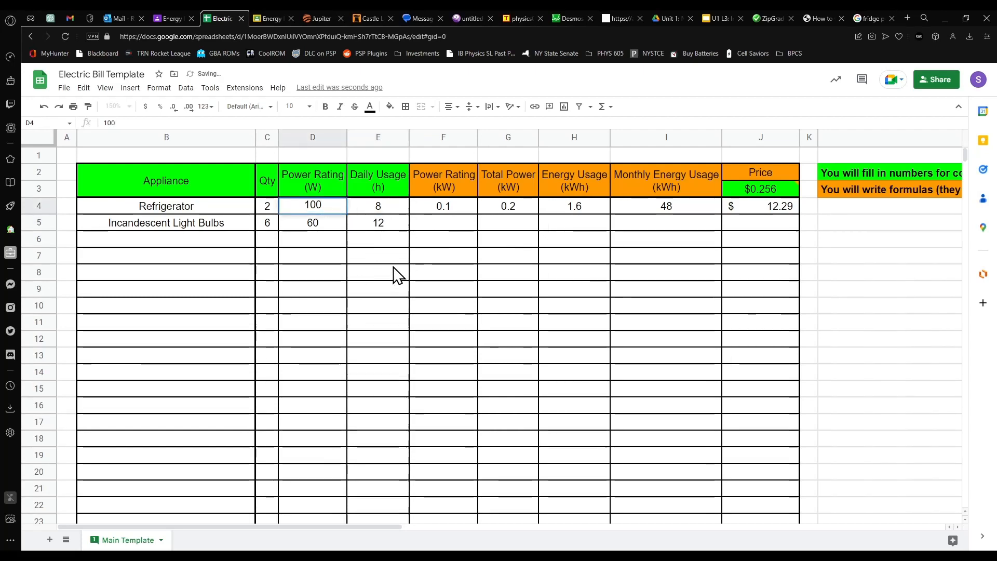
{"action": "type", "text": "W"}
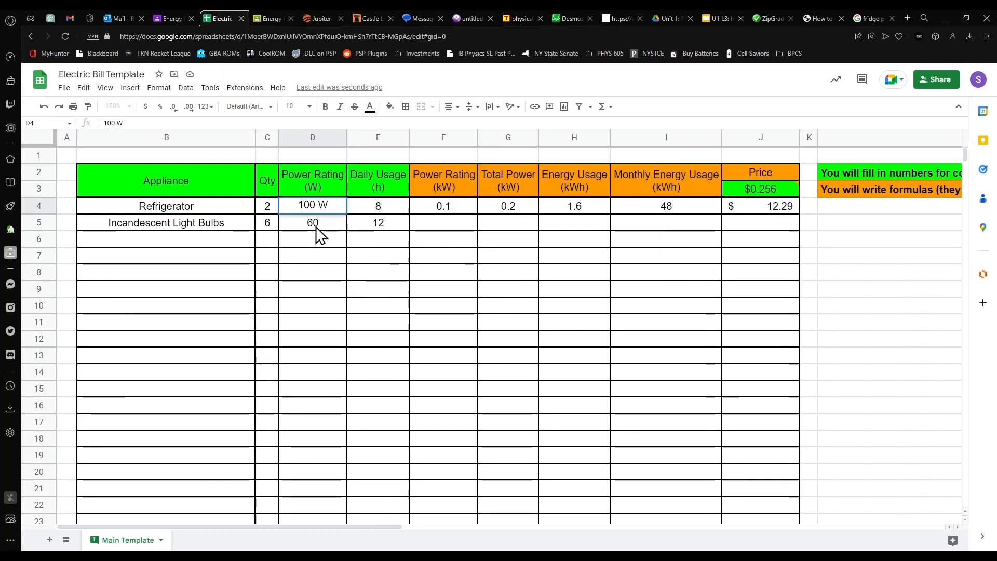
{"action": "key", "text": "Return"}
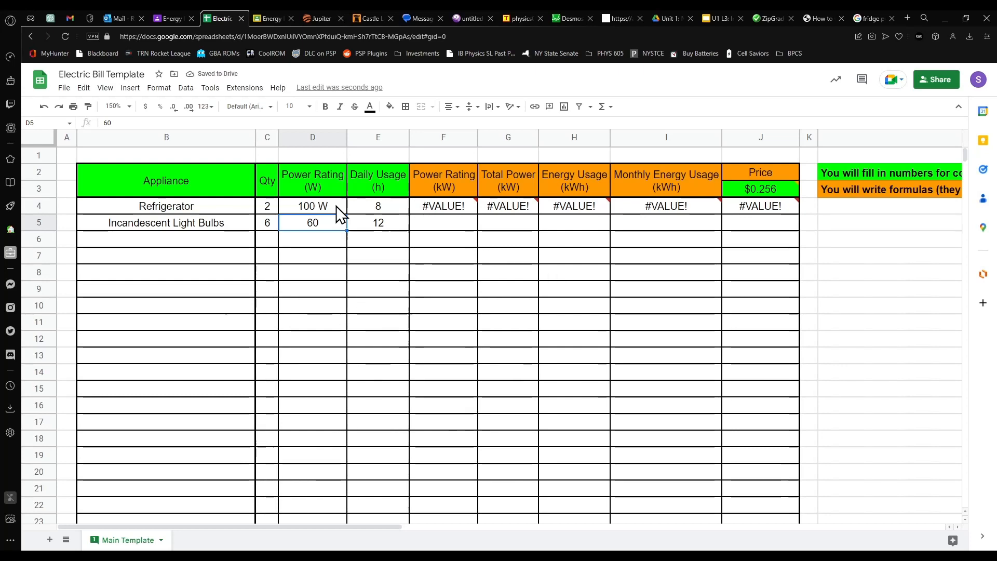
{"action": "left_click", "coordinate": [438, 213]}
{"action": "double_click", "coordinate": [437, 213]}
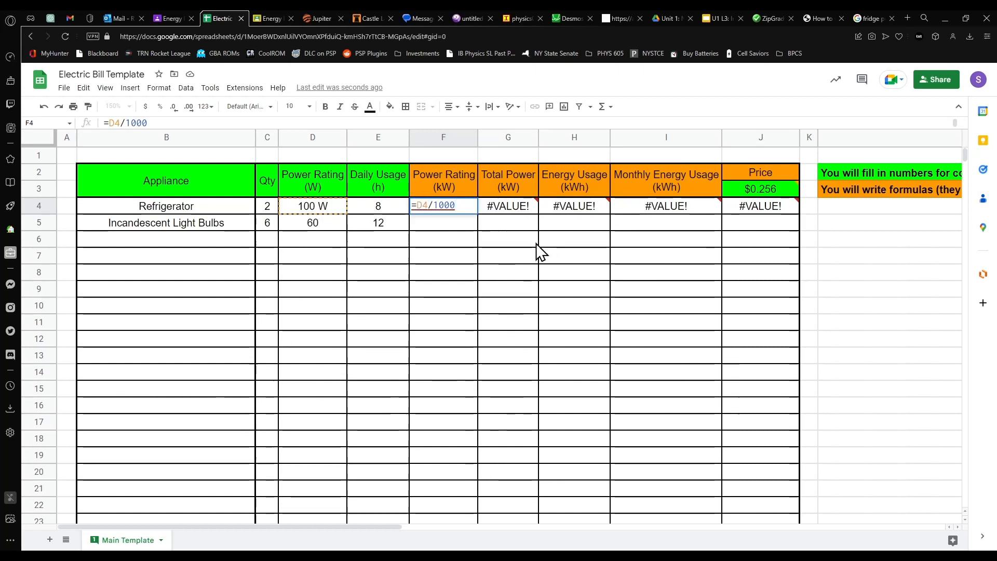
{"action": "key", "text": "Escape"}
- Remove the unit from the refrigerator's power rating in D4, leaving only the number 100
{"action": "double_click", "coordinate": [332, 209]}
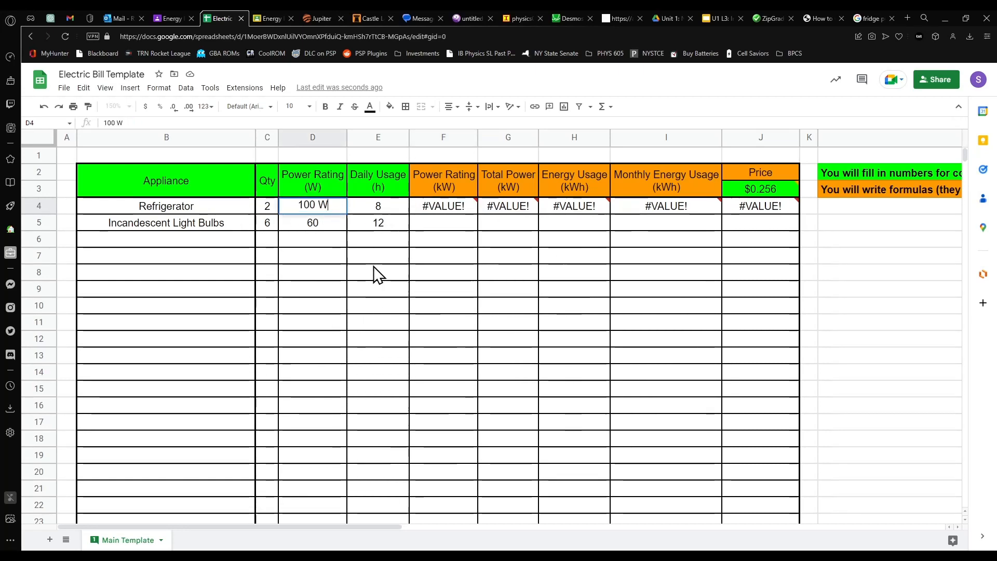
{"action": "key", "text": "BackSpace"}
{"action": "key", "text": "BackSpace"}
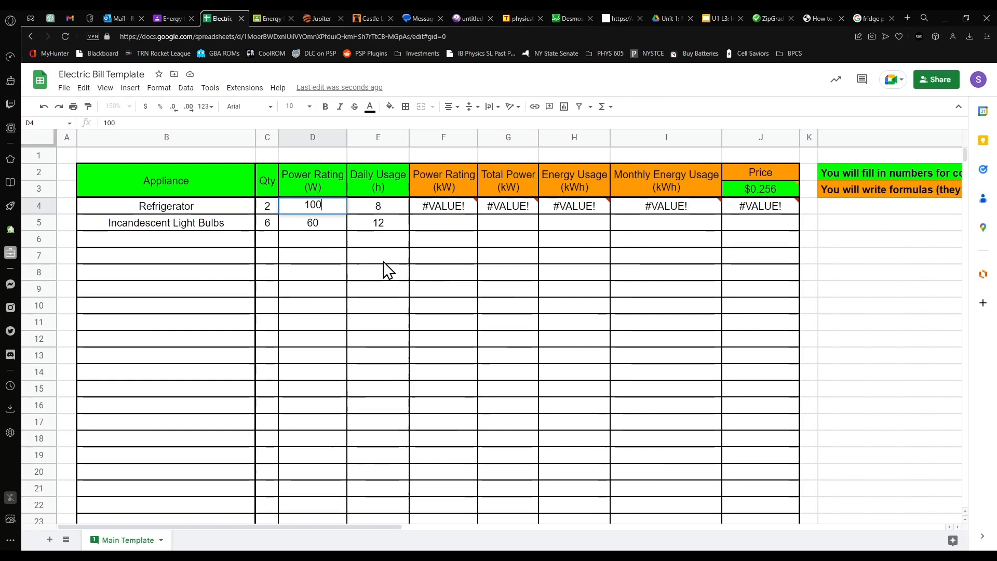
{"action": "key", "text": "Return"}
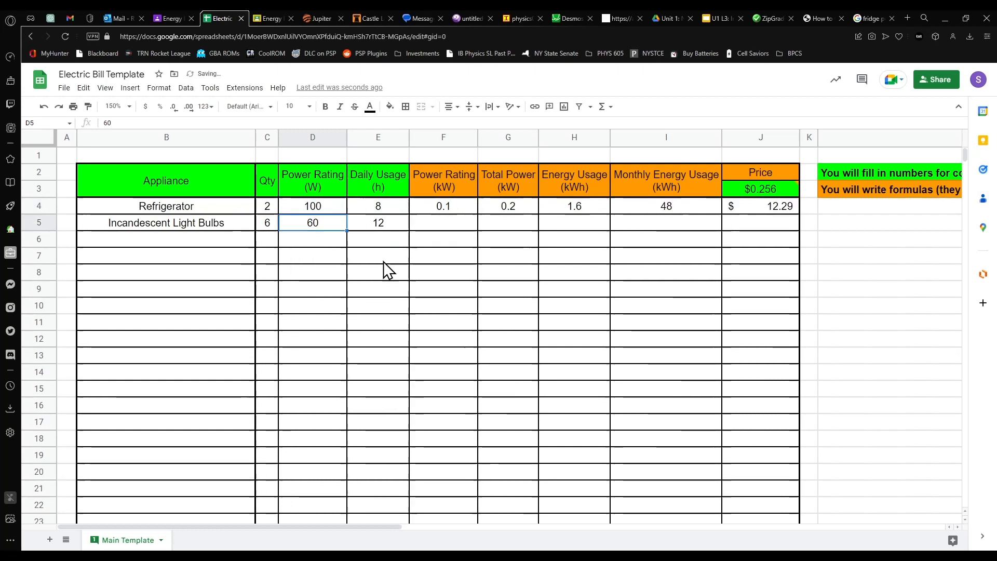
- Enter the formula =D5/1000 in F5 to convert the light bulbs' power rating to kilowatts
{"action": "left_click", "coordinate": [421, 229]}
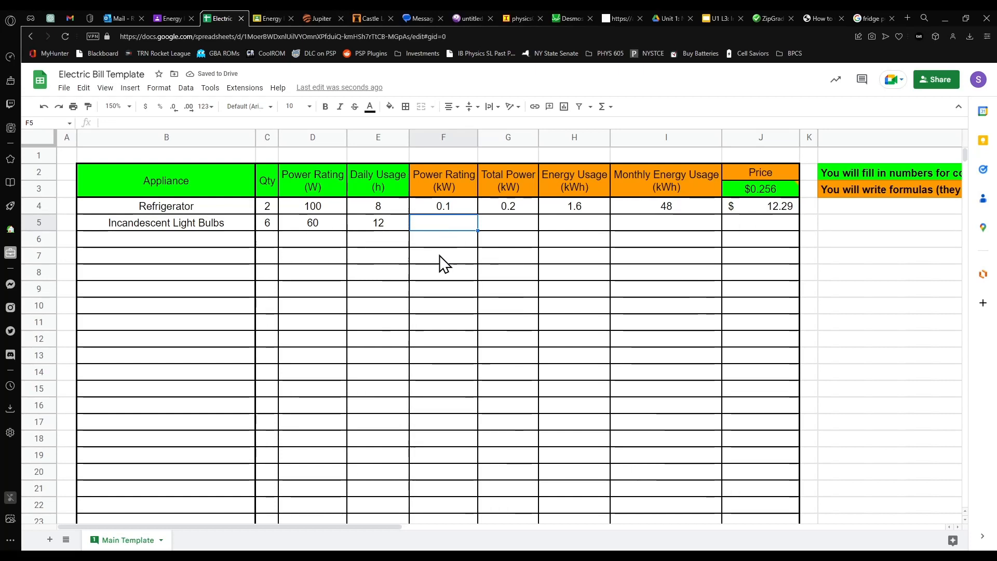
{"action": "type", "text": "="}
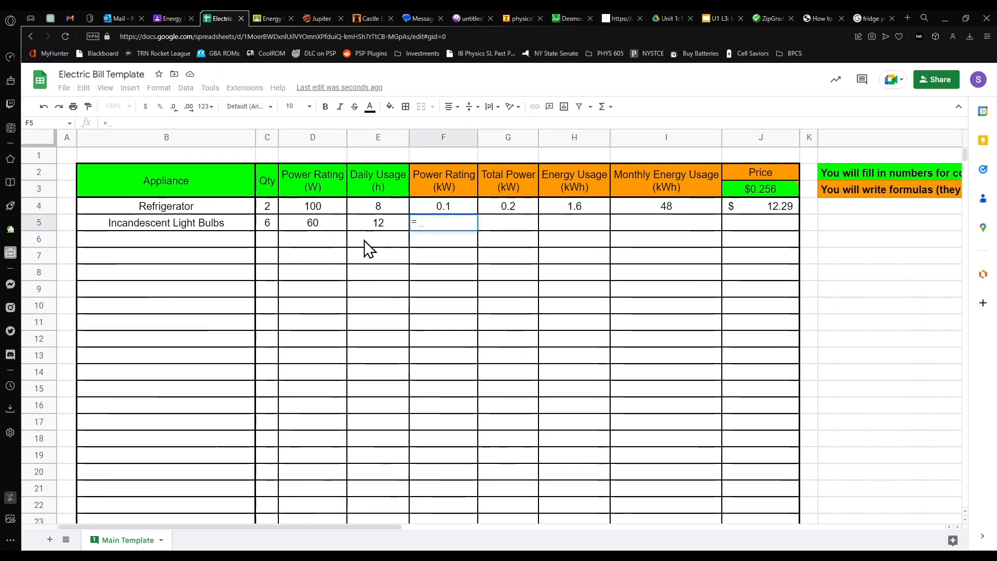
{"action": "left_click", "coordinate": [323, 226]}
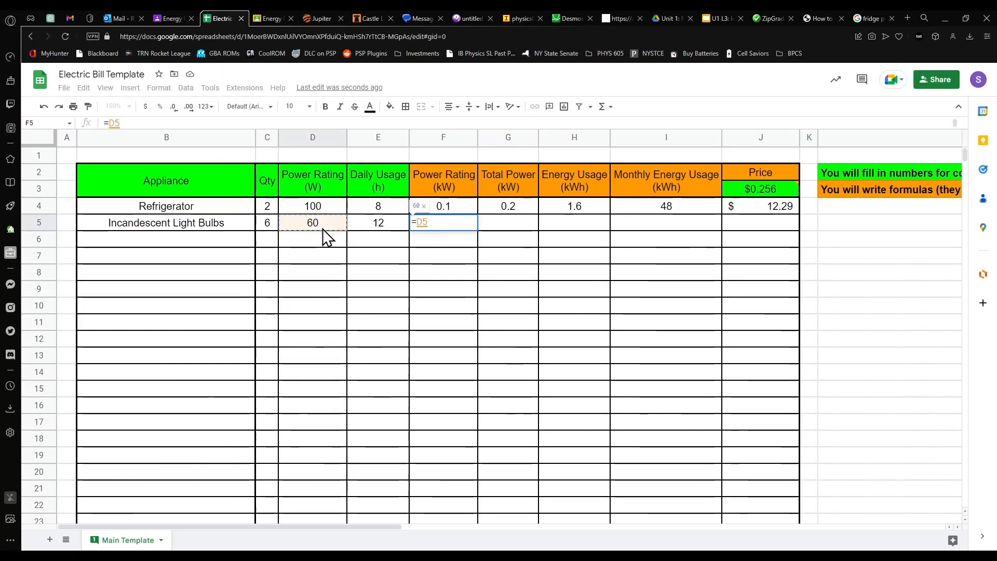
{"action": "type", "text": "/1000"}
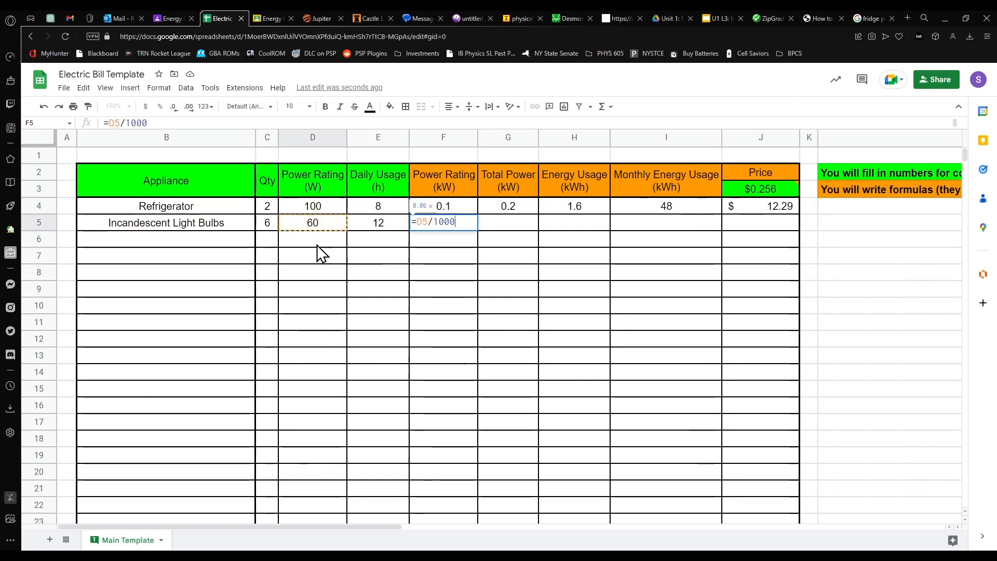
{"action": "key", "text": "Return"}
- Commit the light bulbs' kilowatt conversion formula in F5 and review the refrigerator's total power formula in G4
{"action": "left_click", "coordinate": [481, 226]}
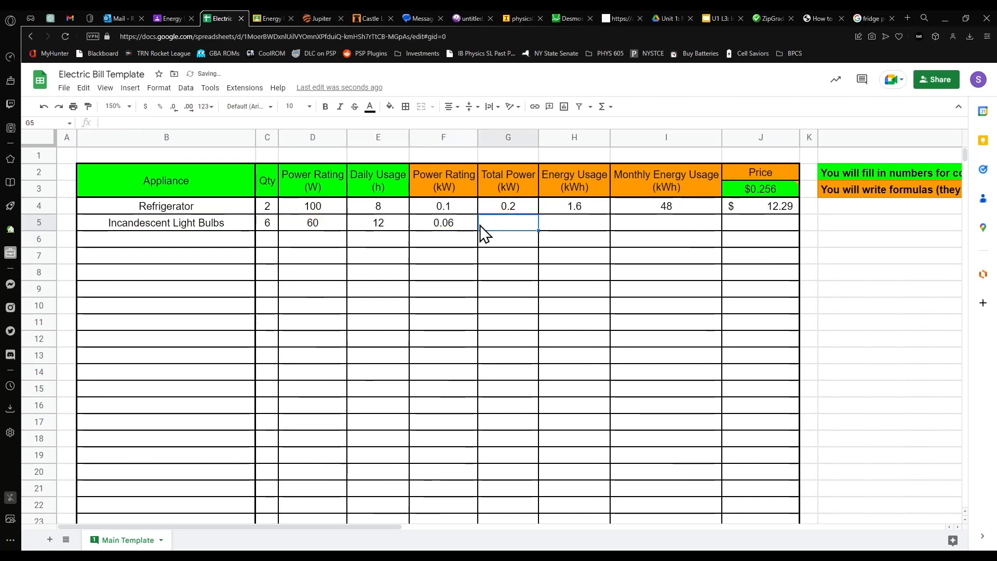
{"action": "left_click", "coordinate": [508, 210]}
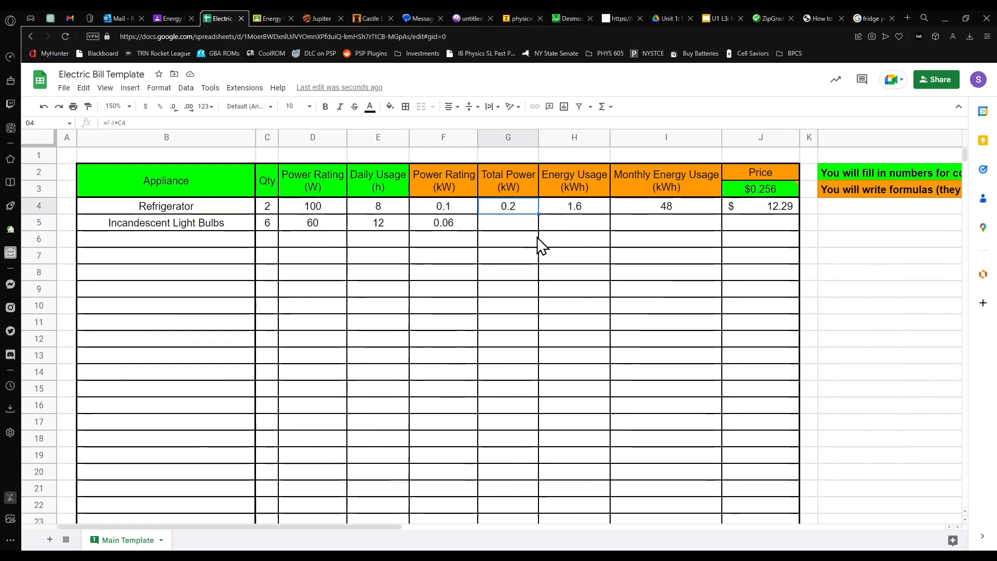
{"action": "left_click", "coordinate": [450, 210]}
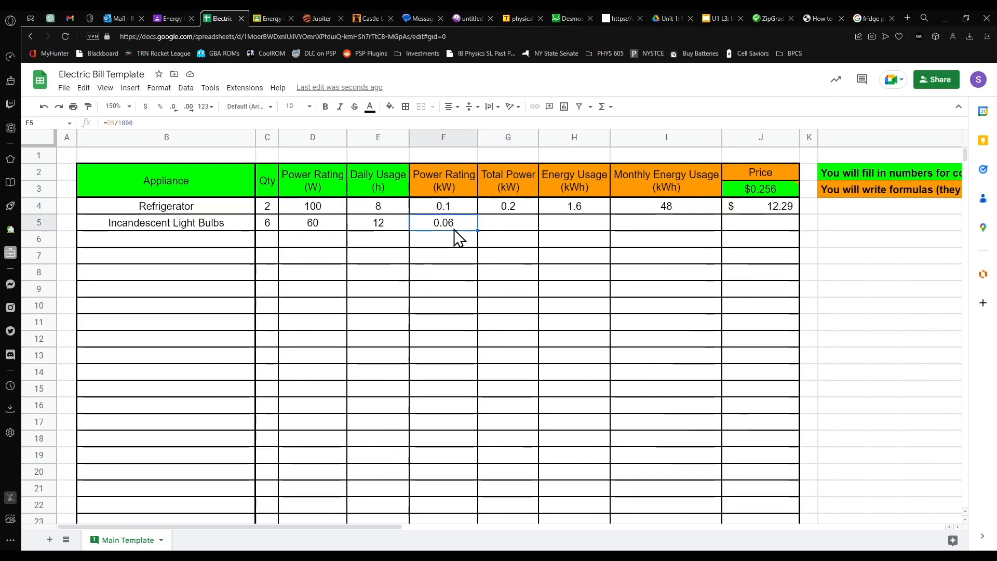
- Copy the refrigerator's total power formula from G4 and paste it into G5 for the light bulbs
{"action": "left_click", "coordinate": [508, 207]}
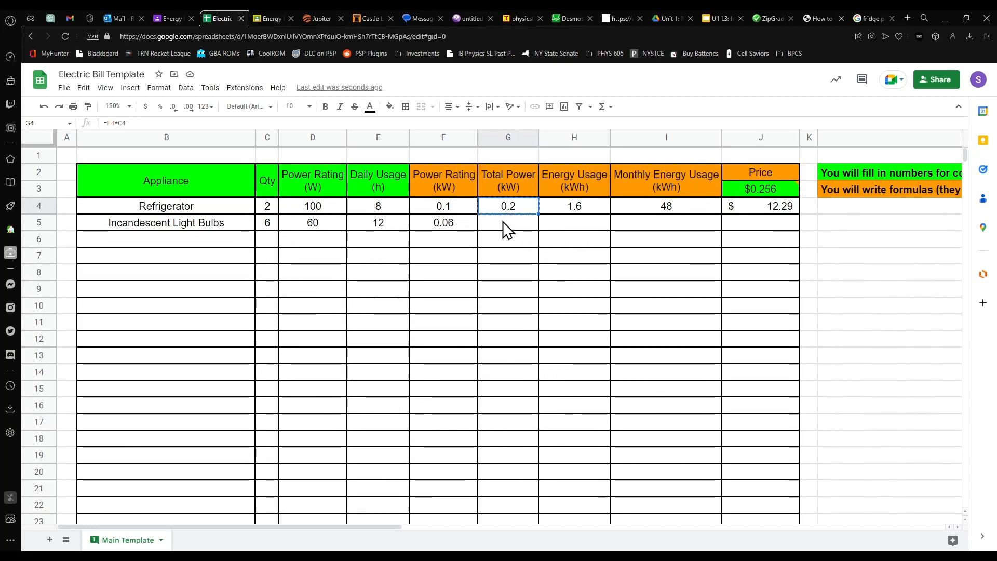
{"action": "key", "text": "ctrl+c"}
{"action": "left_click", "coordinate": [506, 227]}
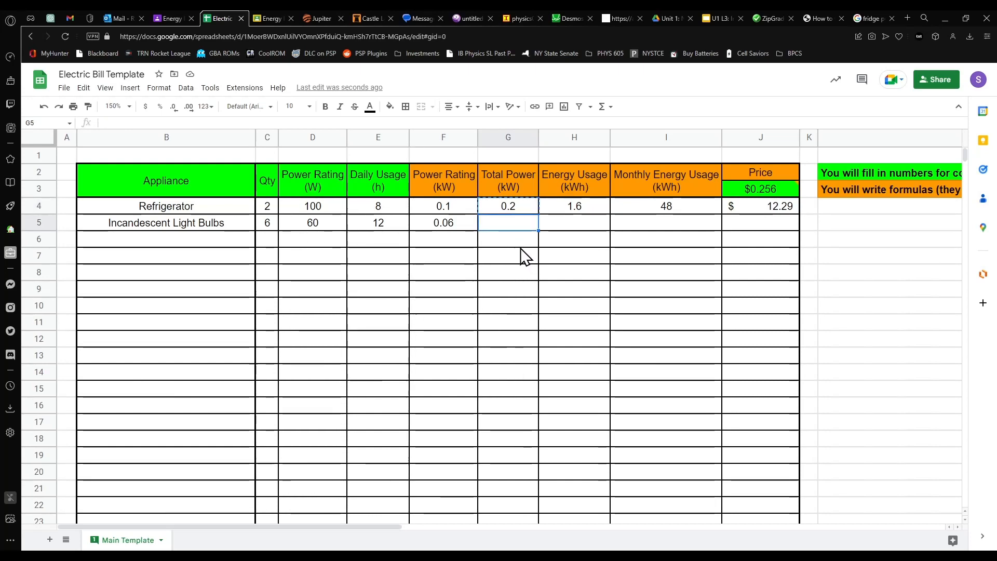
{"action": "key", "text": "ctrl+v"}
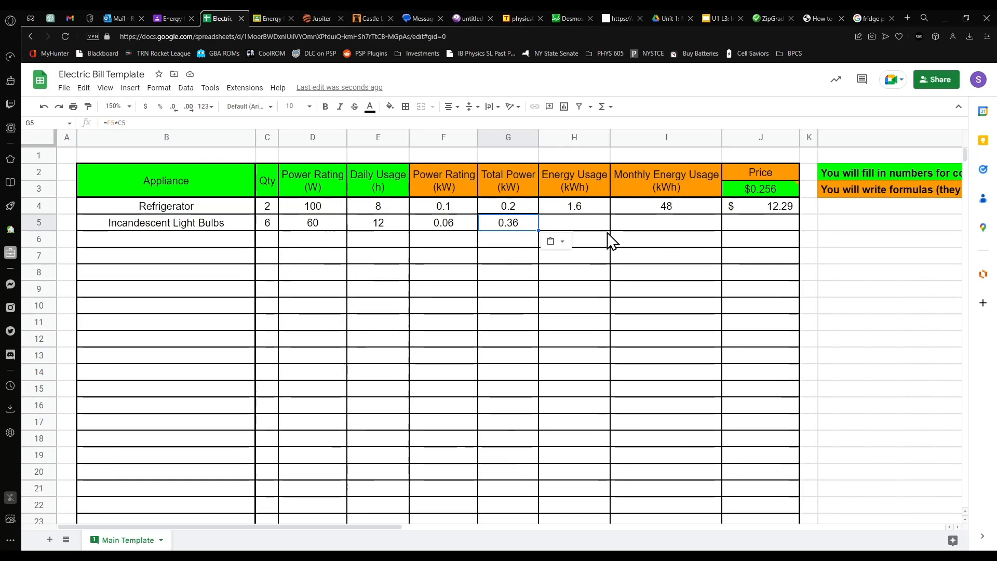
- Compare the cell references used by the total power formulas in G4 and G5
{"action": "double_click", "coordinate": [517, 207]}
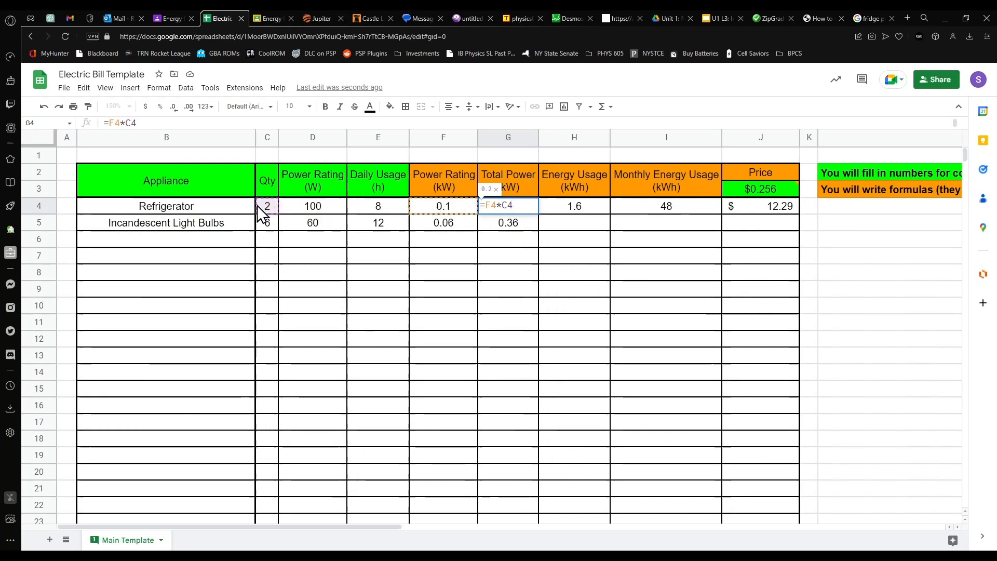
{"action": "double_click", "coordinate": [526, 223]}
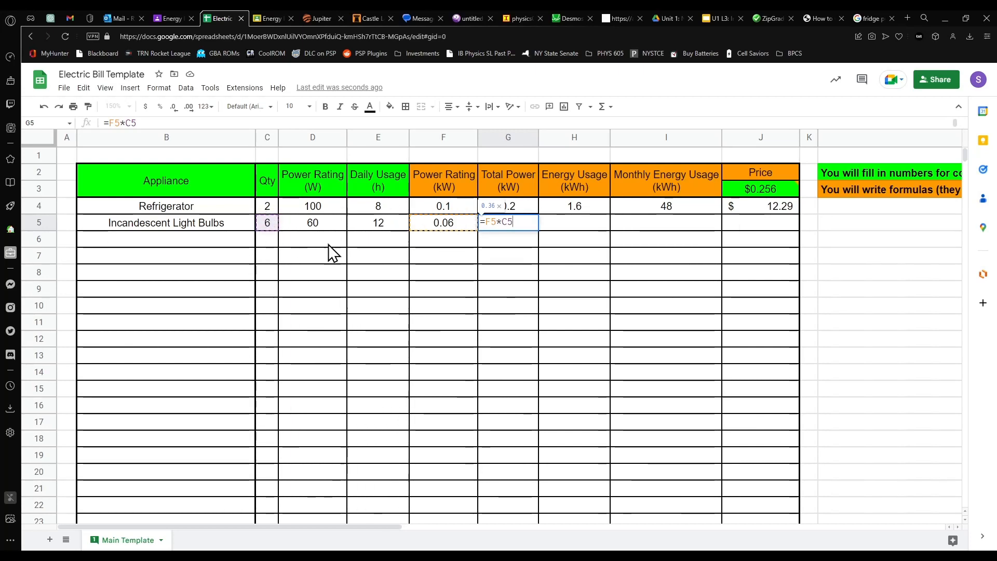
{"action": "left_click", "coordinate": [524, 205]}
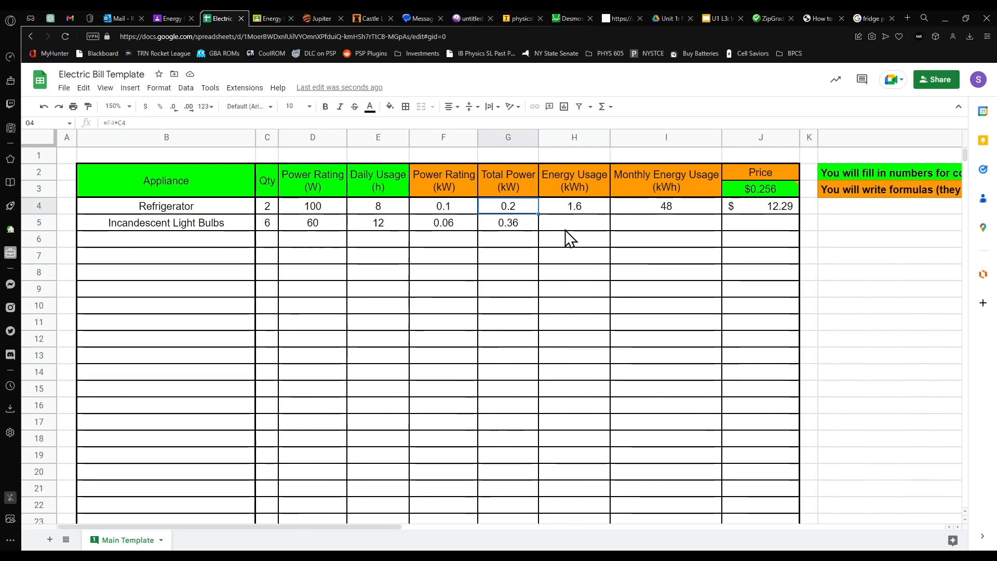
- Copy the total power formula from G5 and paste it into each cell from G6 through G9
{"action": "left_click", "coordinate": [524, 230]}
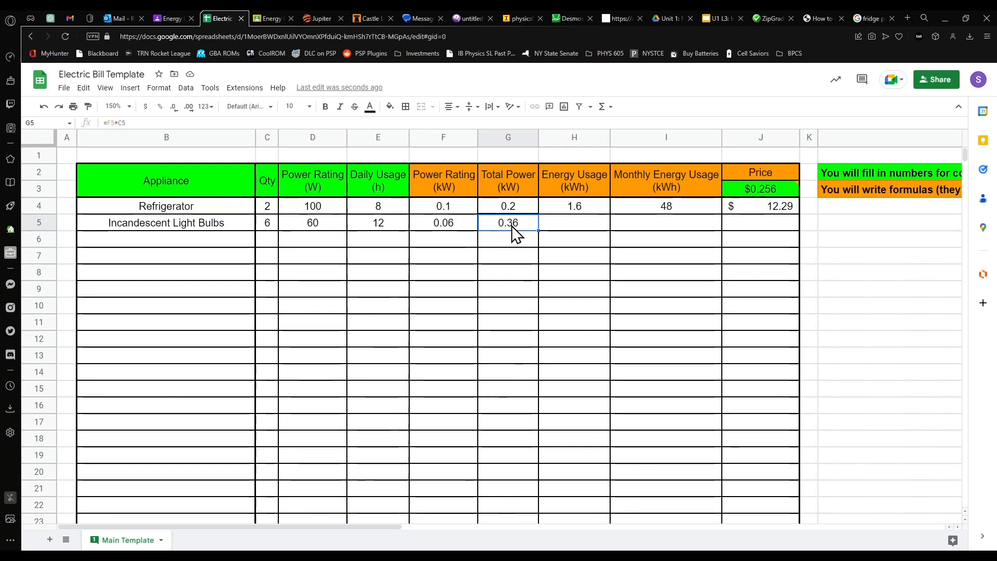
{"action": "key", "text": "ctrl+c"}
{"action": "left_click", "coordinate": [503, 243]}
{"action": "key", "text": "ctrl+v"}
{"action": "left_click", "coordinate": [504, 257]}
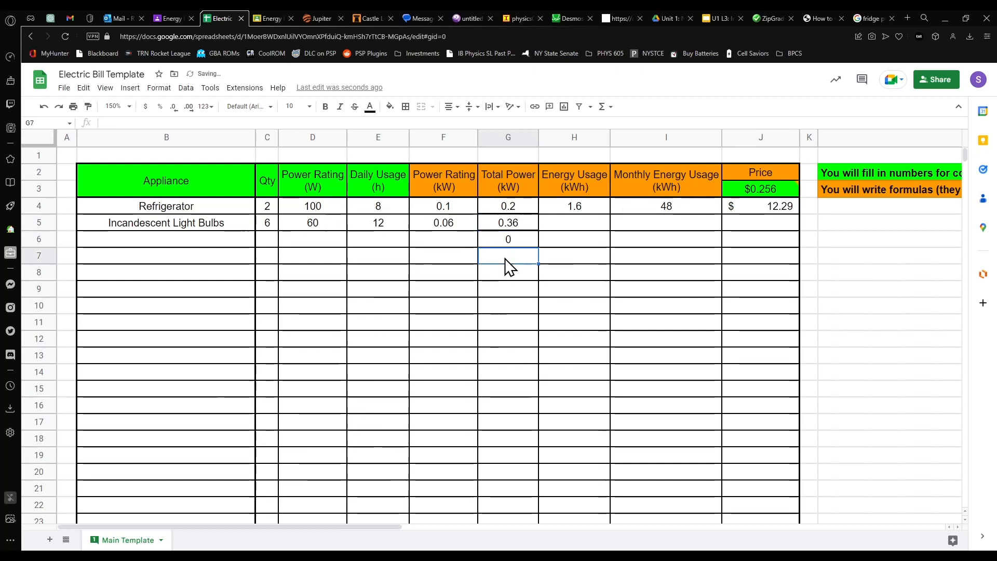
{"action": "key", "text": "ctrl+v"}
{"action": "left_click", "coordinate": [508, 272]}
{"action": "key", "text": "ctrl+v"}
{"action": "left_click", "coordinate": [511, 288]}
{"action": "key", "text": "ctrl+v"}
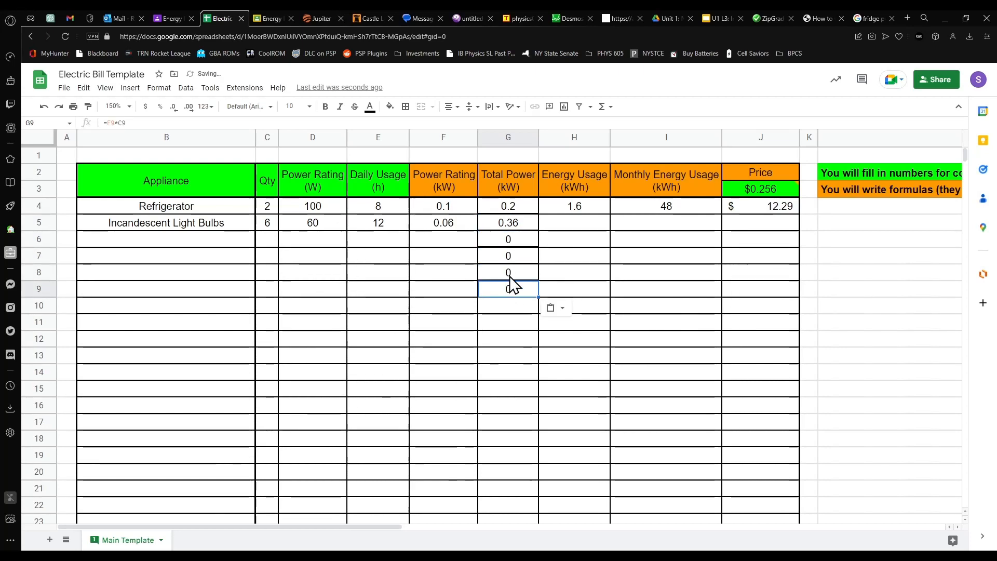
- Inspect the row references in the pasted total power formulas in G6 through G9
{"action": "double_click", "coordinate": [514, 239]}
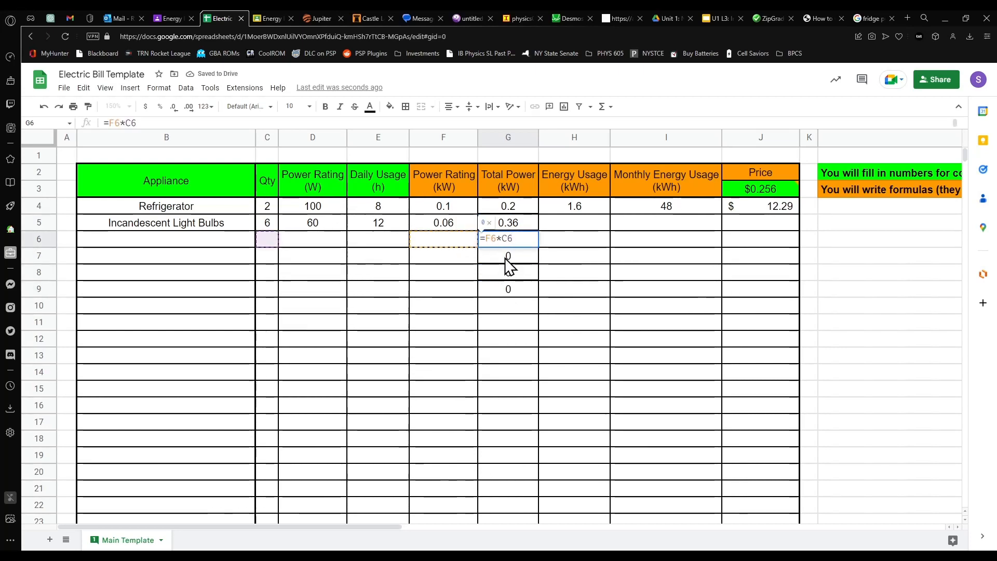
{"action": "double_click", "coordinate": [505, 256]}
{"action": "double_click", "coordinate": [507, 272]}
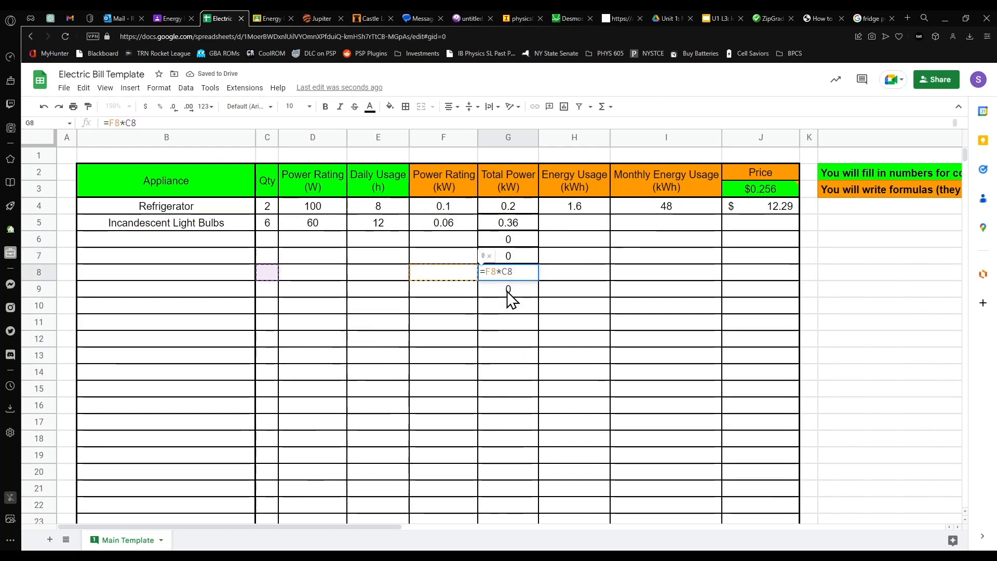
{"action": "double_click", "coordinate": [506, 289]}
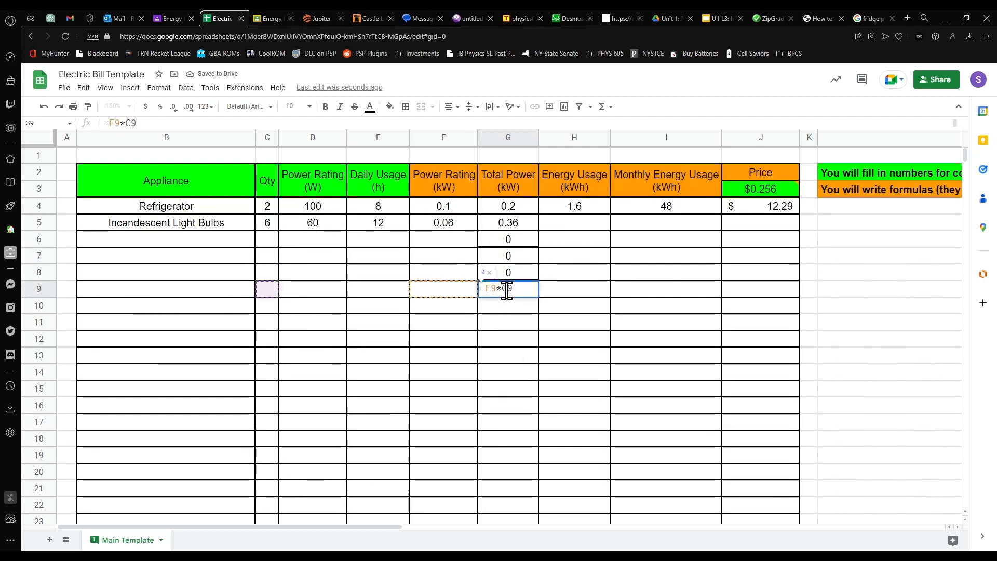
{"action": "double_click", "coordinate": [511, 239]}
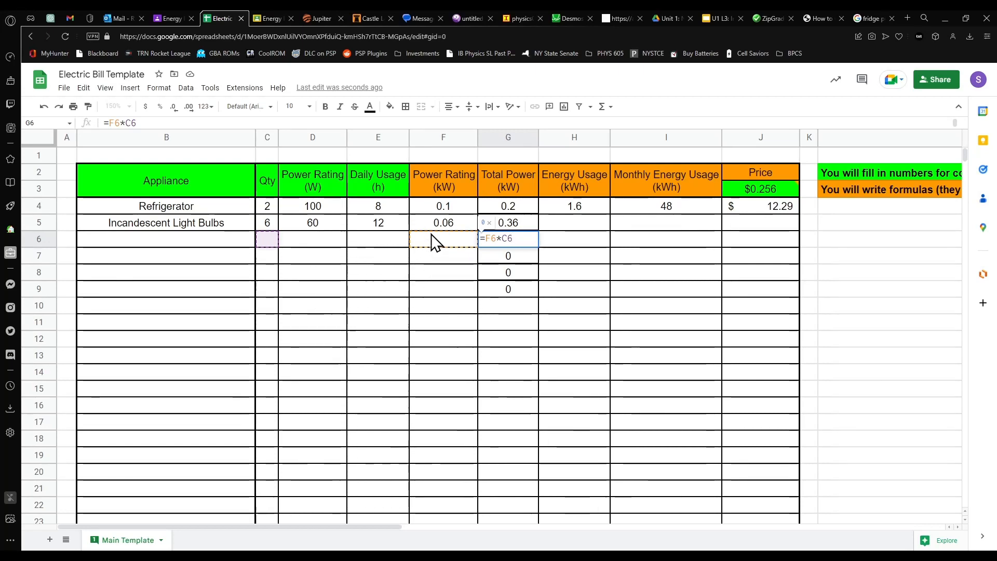
{"action": "key", "text": "Return"}
{"action": "type", "text": "="}
{"action": "left_click", "coordinate": [440, 255]}
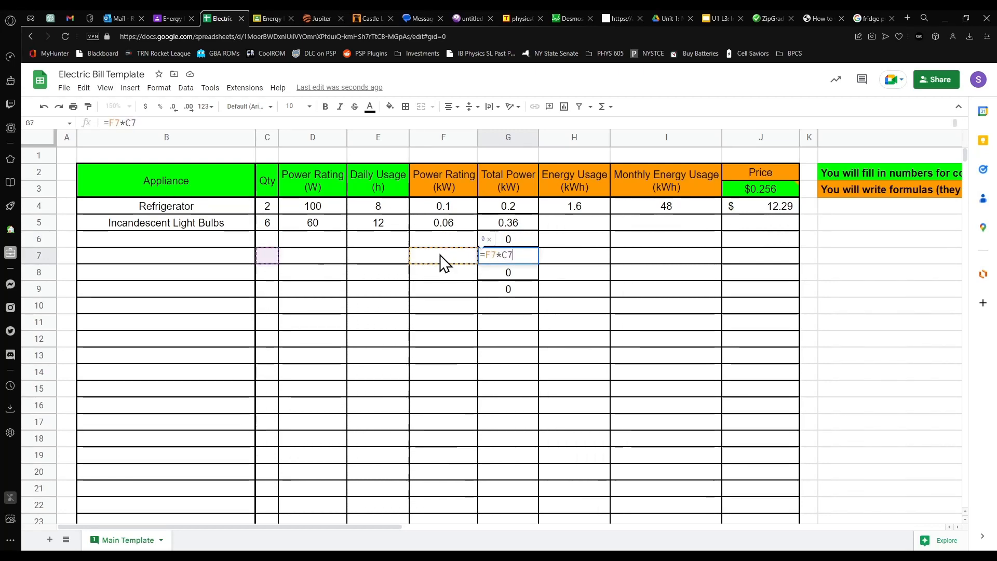
{"action": "type", "text": "*"}
{"action": "left_click", "coordinate": [277, 255]}
{"action": "double_click", "coordinate": [484, 276]}
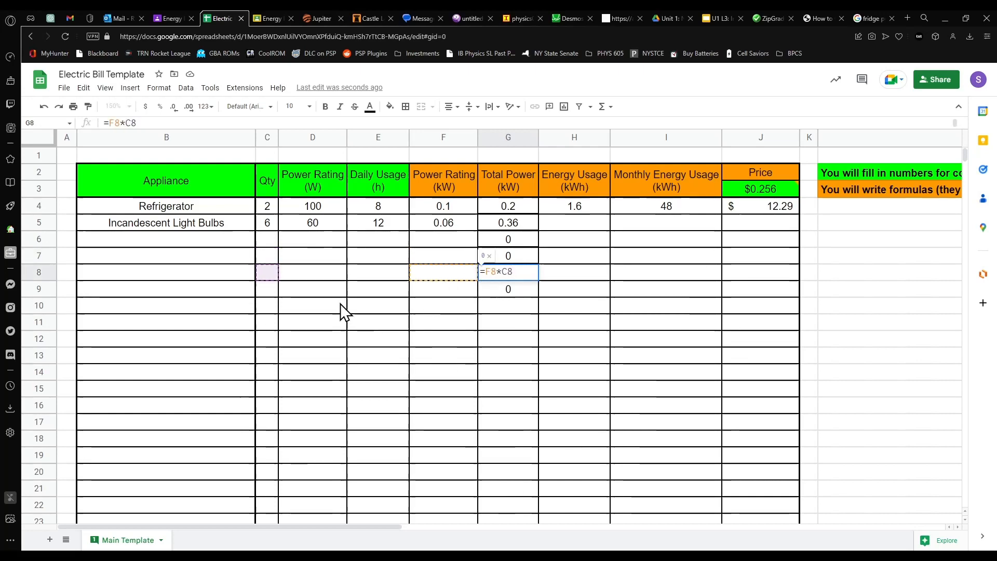
{"action": "left_click", "coordinate": [542, 328]}
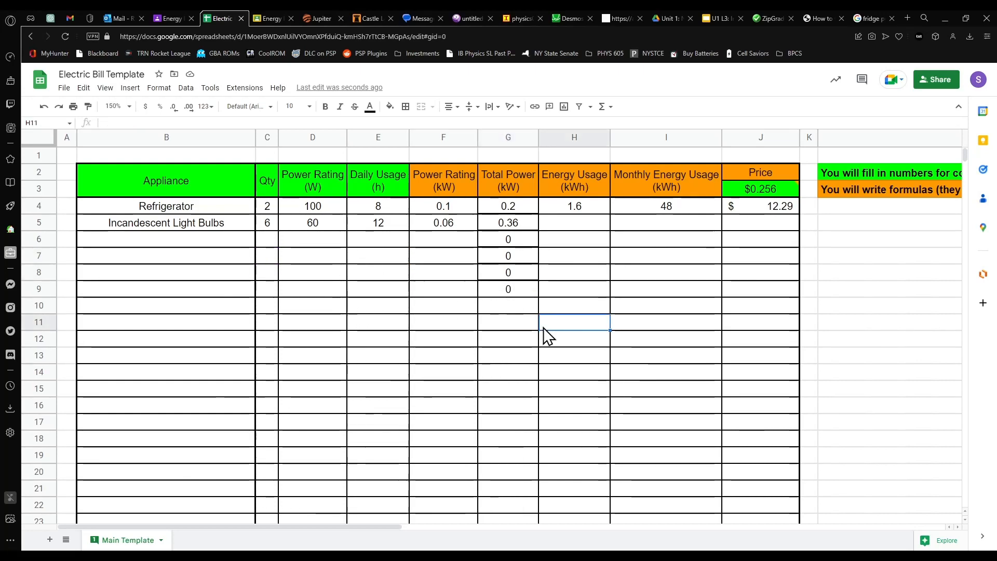
- Undo all the total power formulas pasted into G5 through G9
{"action": "key", "text": "ctrl+z"}
{"action": "key", "text": "ctrl+z"}
{"action": "key", "text": "ctrl+z"}
{"action": "key", "text": "ctrl+z"}
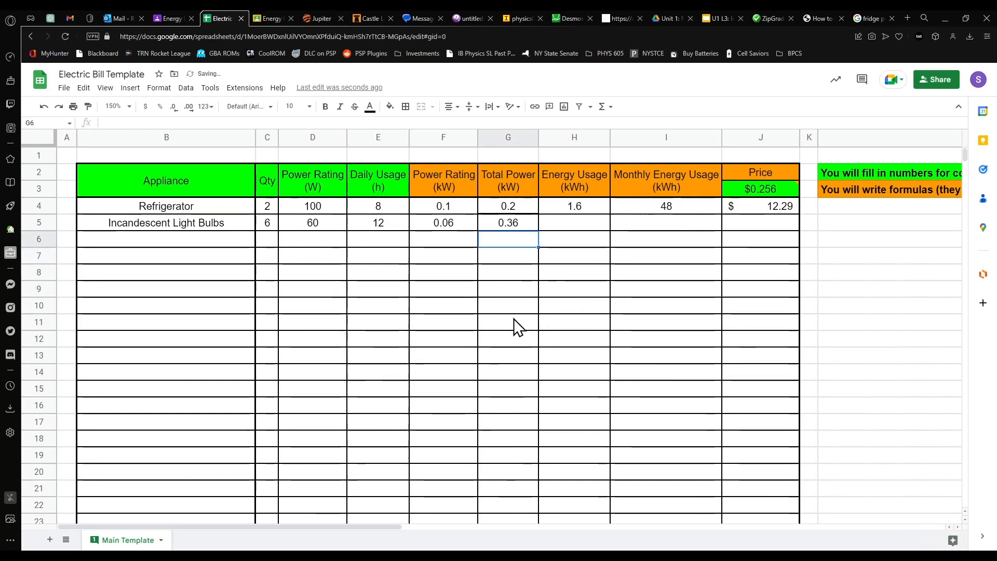
{"action": "key", "text": "ctrl+z"}
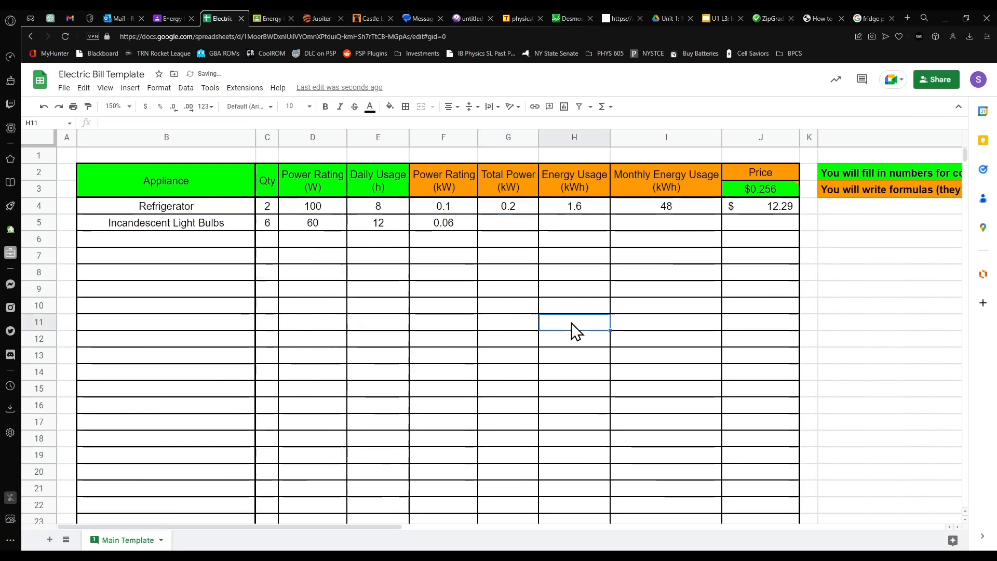
- Fill the total power formula from G4 down to G5 and check the references in the copied formula
{"action": "left_click", "coordinate": [522, 212]}
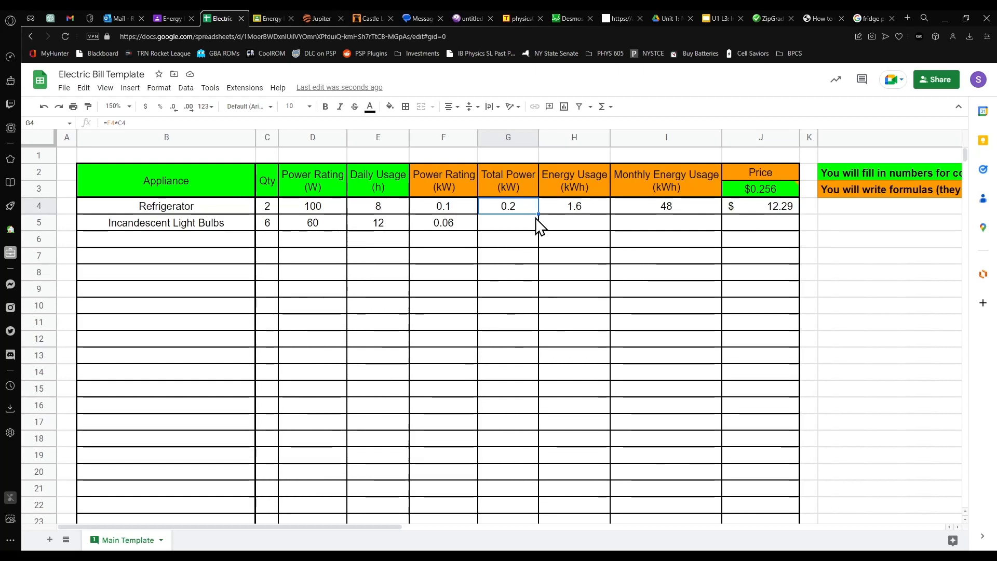
{"action": "left_click", "coordinate": [619, 341]}
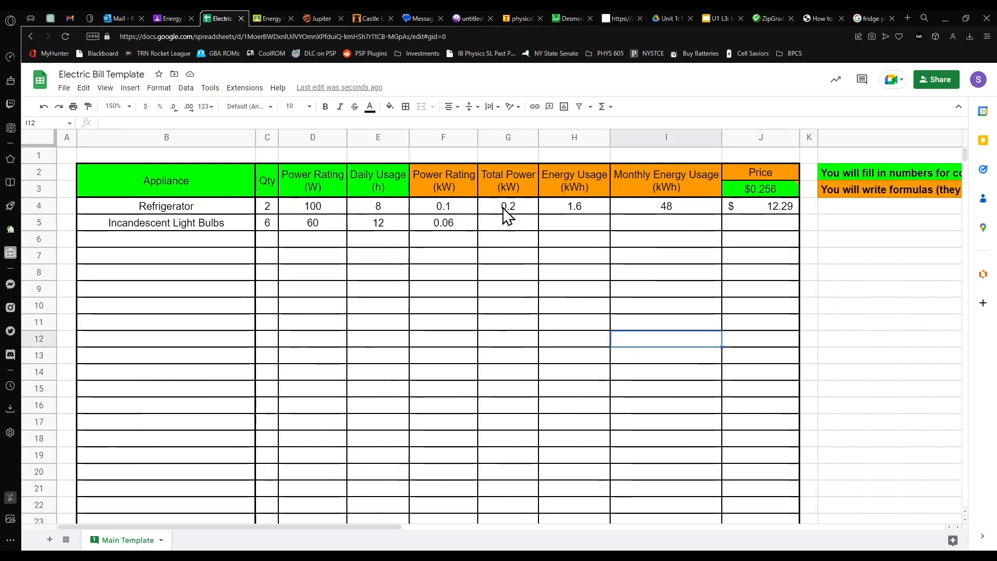
{"action": "left_click", "coordinate": [519, 210]}
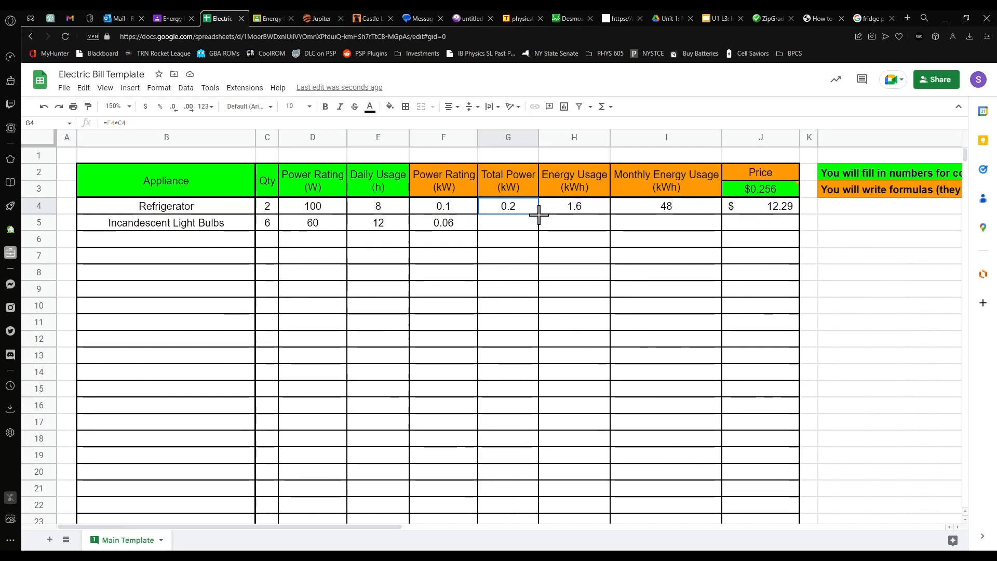
{"action": "left_click_drag", "start_coordinate": [538, 213], "coordinate": [537, 230]}
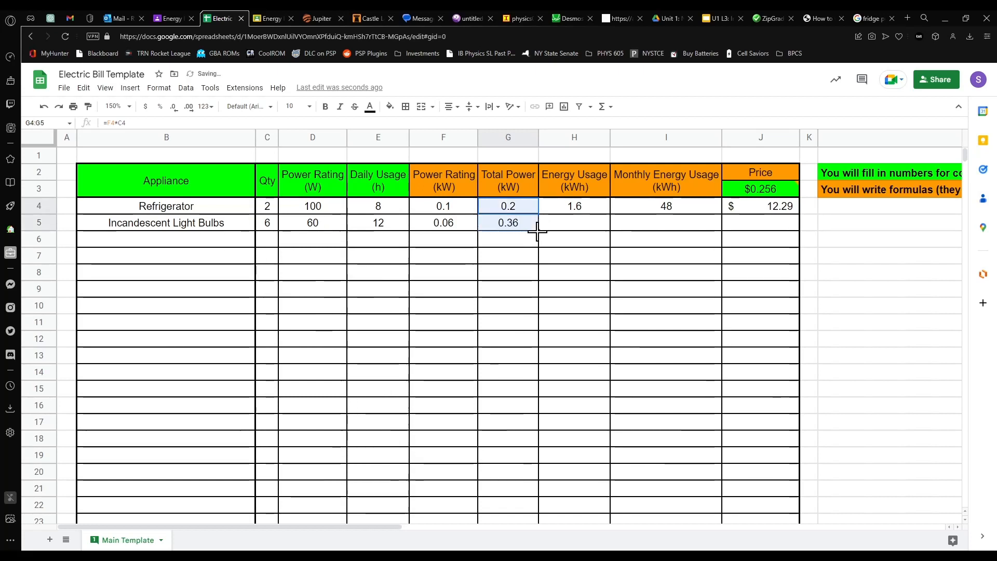
{"action": "left_click", "coordinate": [520, 228]}
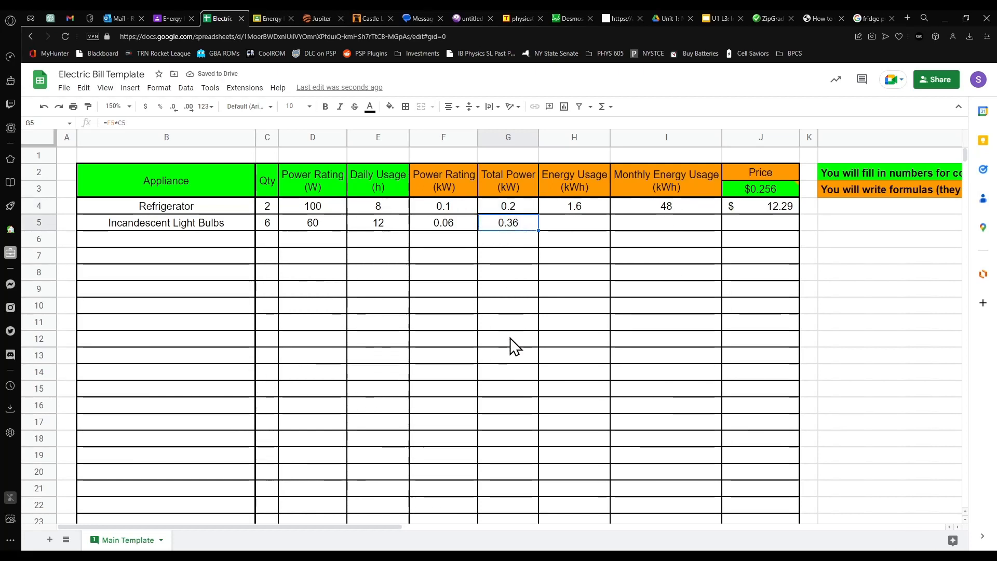
{"action": "double_click", "coordinate": [507, 224]}
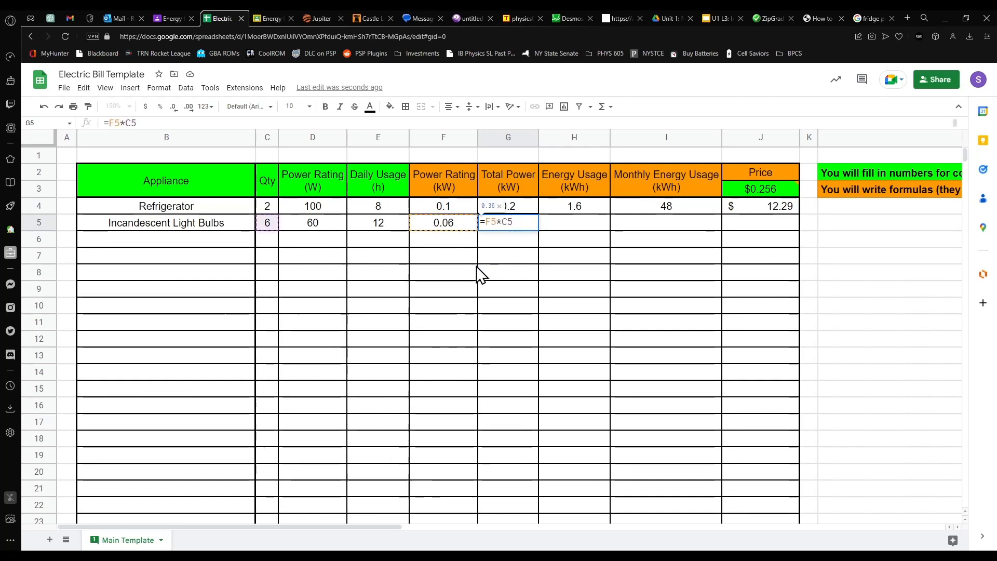
{"action": "key", "text": "Escape"}
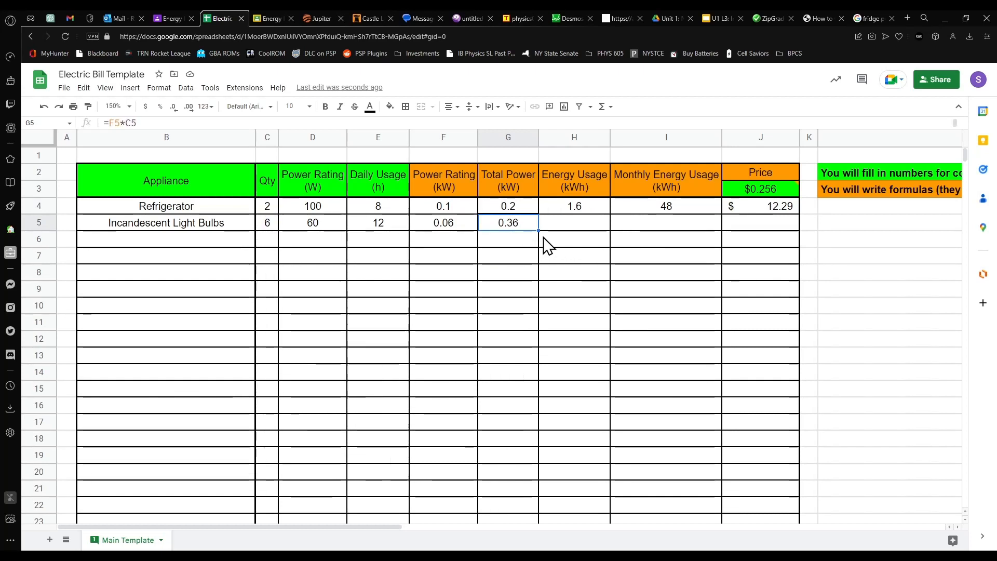
- Fill the energy usage formula in H4 and the monthly energy usage formula in I4 down to row 5
{"action": "left_click", "coordinate": [589, 210]}
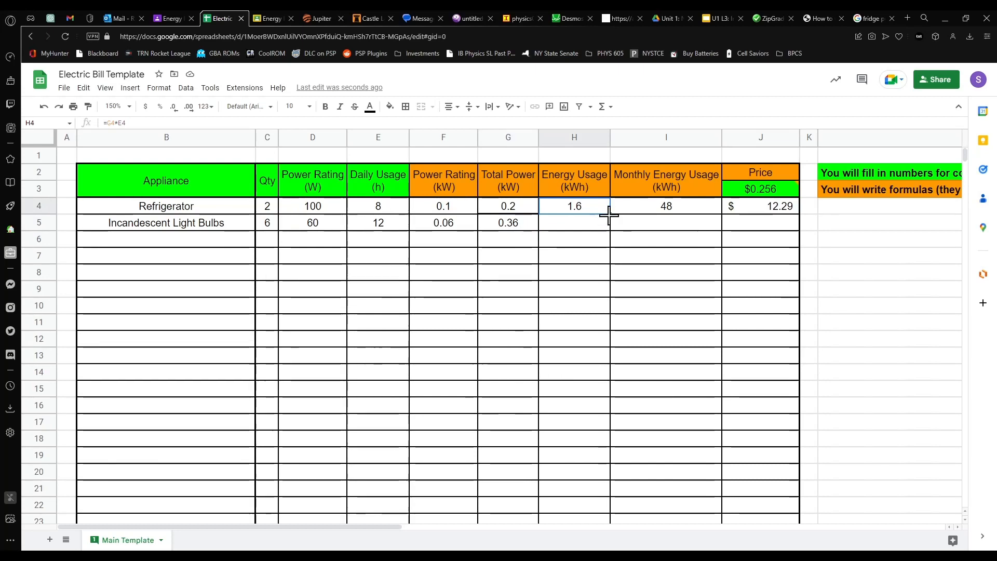
{"action": "left_click_drag", "start_coordinate": [610, 215], "coordinate": [606, 232]}
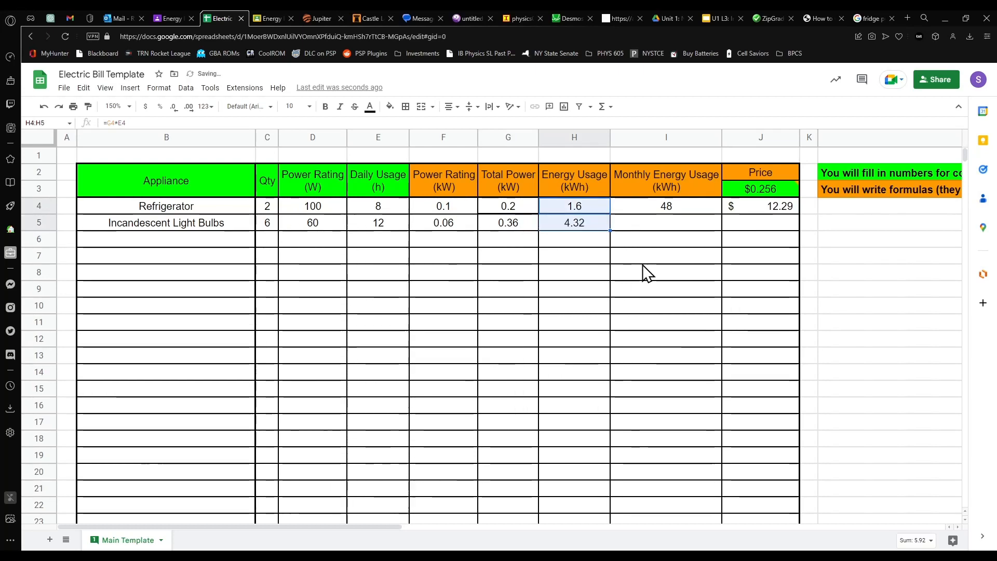
{"action": "left_click", "coordinate": [691, 211]}
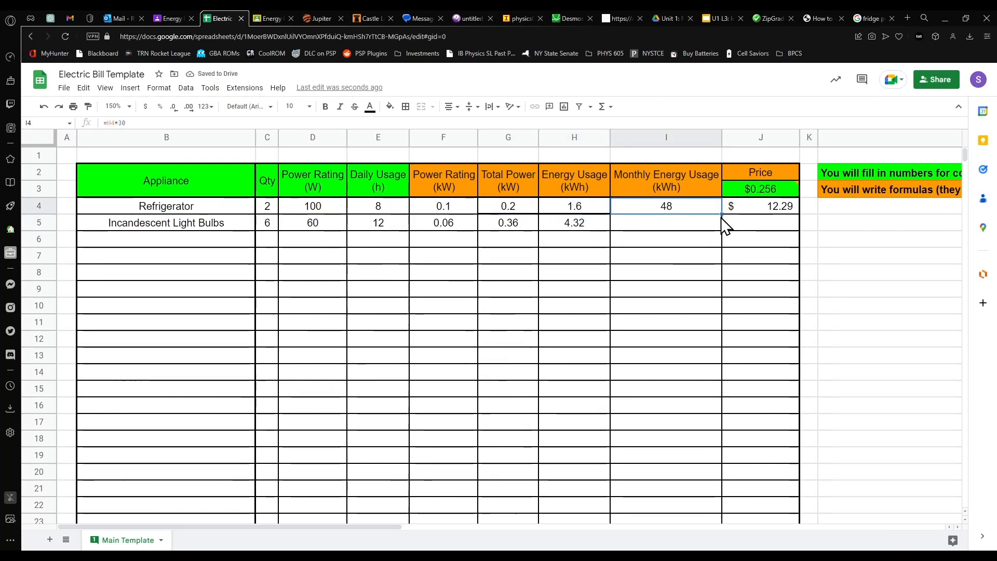
{"action": "left_click", "coordinate": [718, 234]}
{"action": "left_click", "coordinate": [696, 204]}
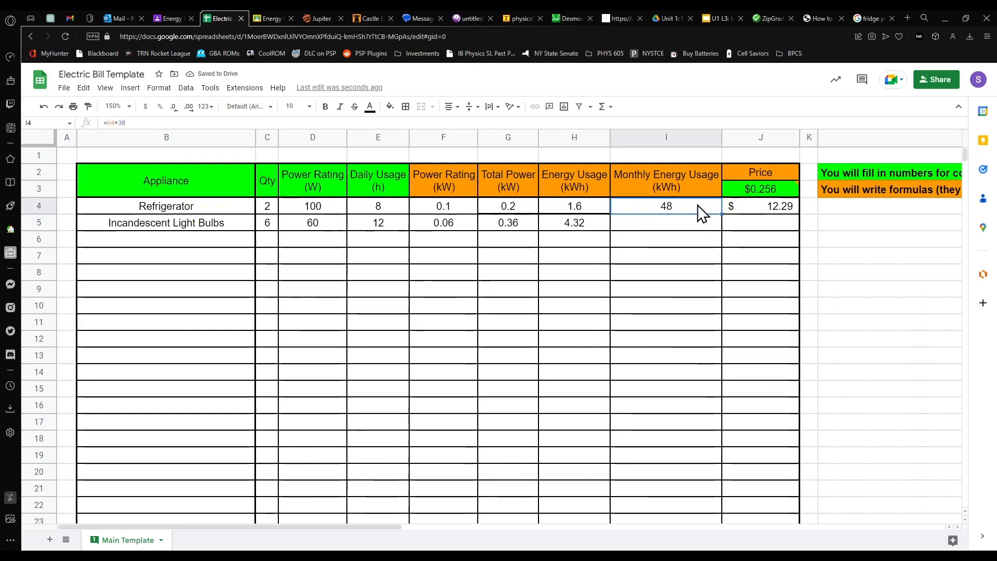
{"action": "left_click_drag", "start_coordinate": [721, 214], "coordinate": [720, 226]}
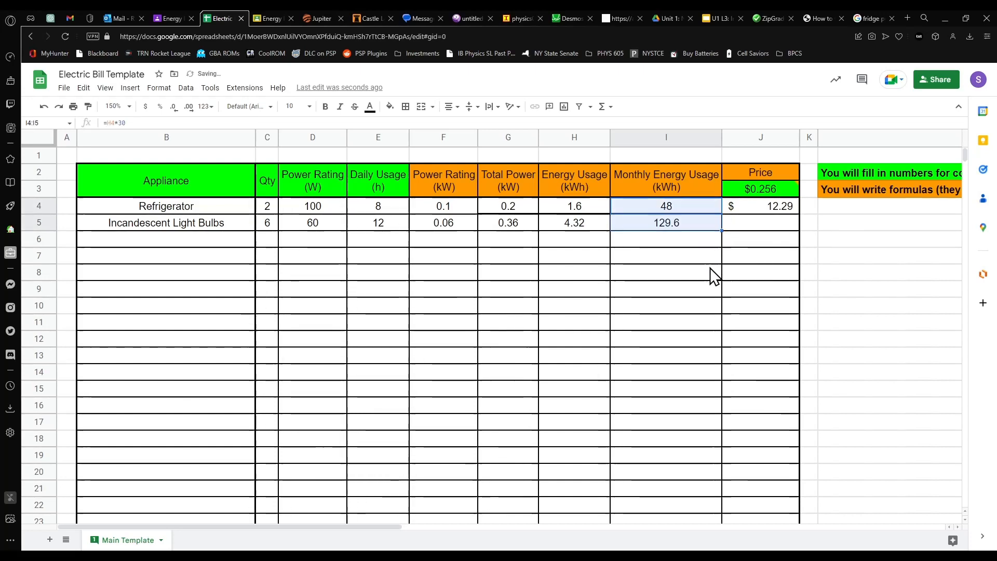
{"action": "left_click", "coordinate": [678, 219]}
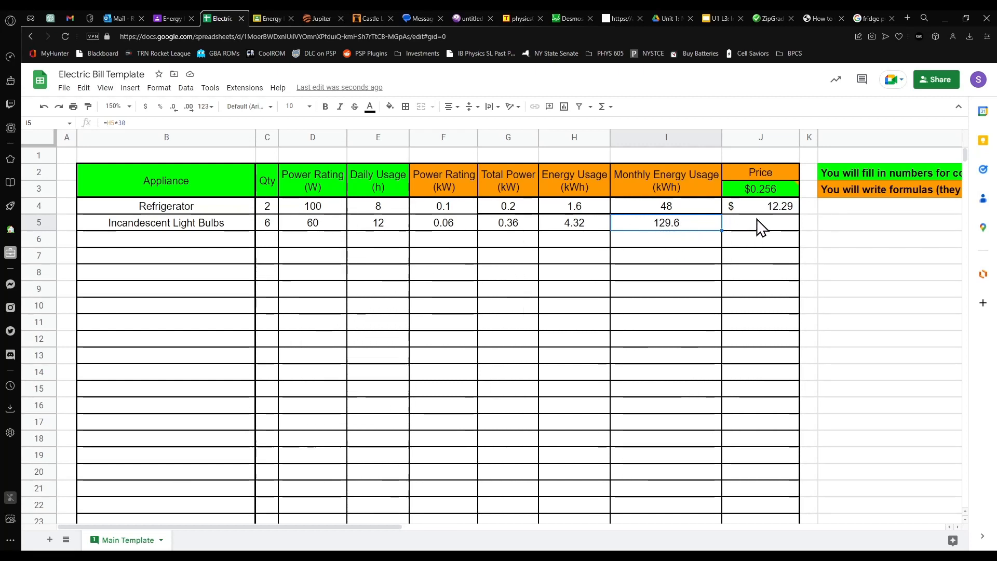
- Fill the price formula from J4 down to J5 and check the copied formula
{"action": "left_click", "coordinate": [788, 210]}
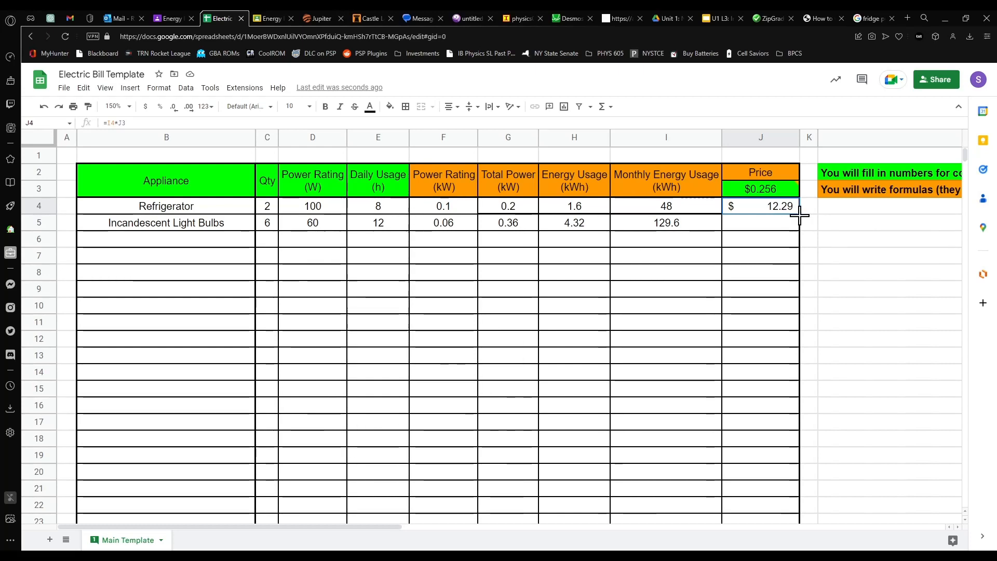
{"action": "left_click_drag", "start_coordinate": [799, 214], "coordinate": [797, 227]}
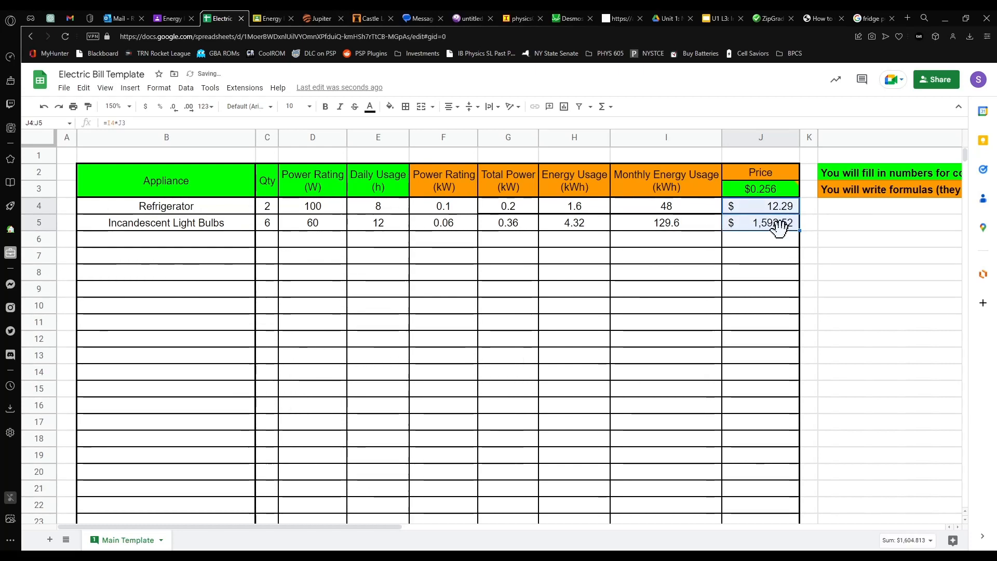
{"action": "left_click", "coordinate": [789, 243]}
{"action": "left_click", "coordinate": [781, 226]}
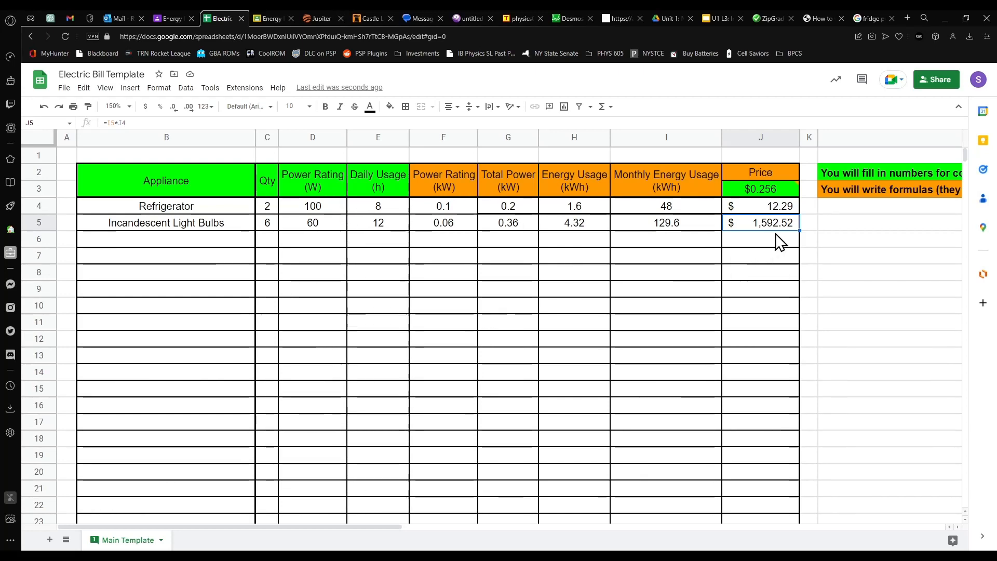
- Compare the cell references in the price formulas in J4 and J5, including which cell supplies the price per kWh
{"action": "left_click", "coordinate": [757, 211]}
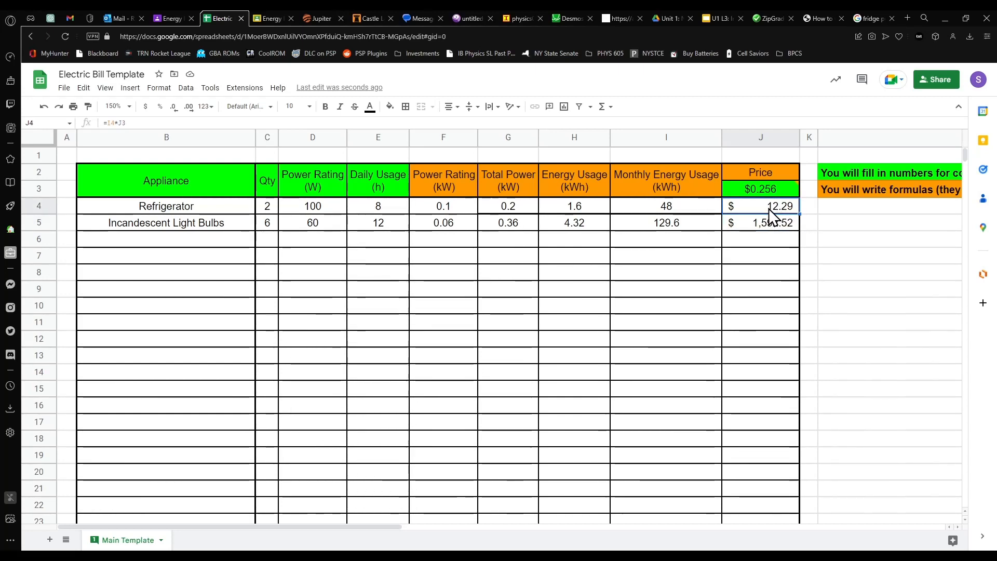
{"action": "double_click", "coordinate": [771, 213]}
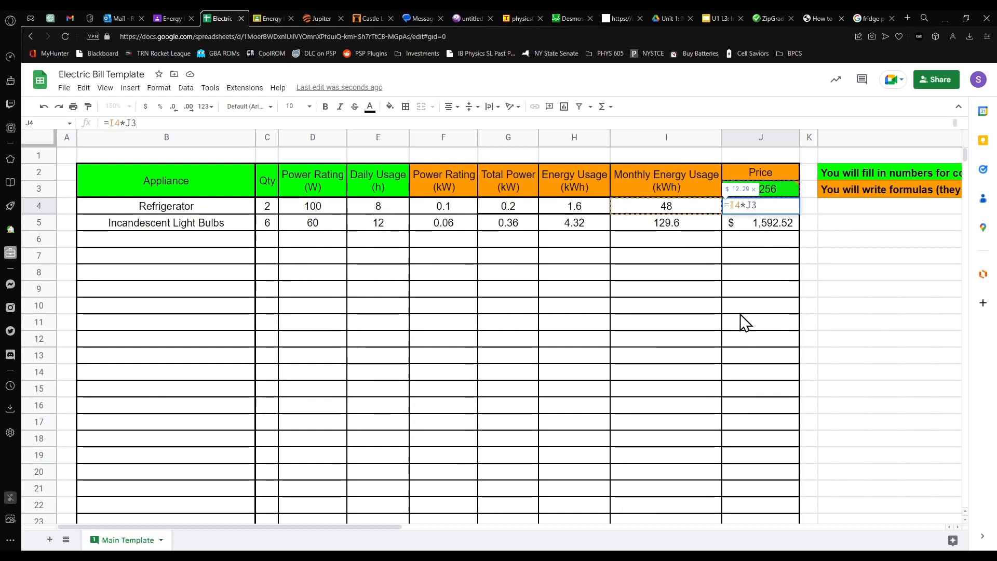
{"action": "double_click", "coordinate": [752, 206]}
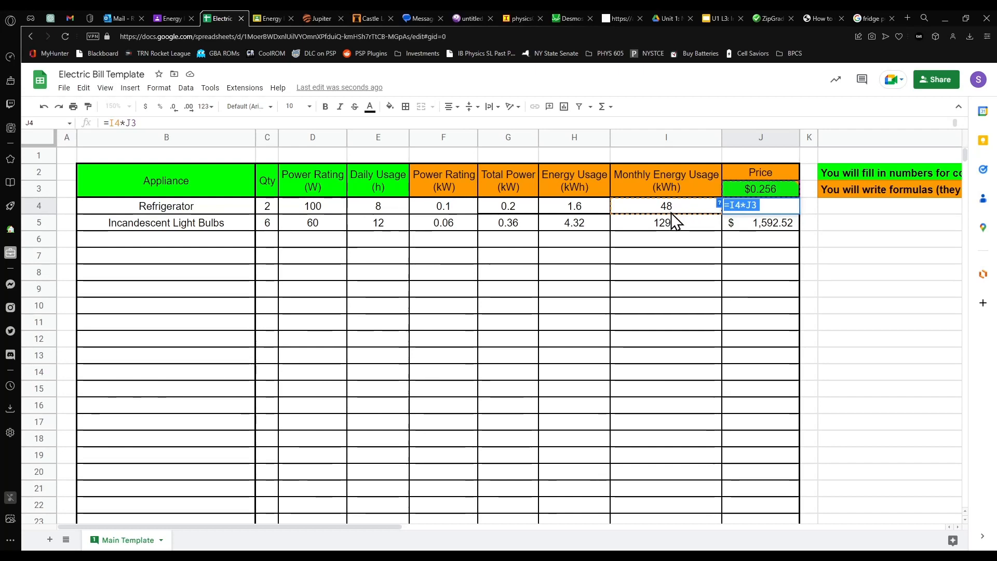
{"action": "mouse_move", "coordinate": [777, 189]}
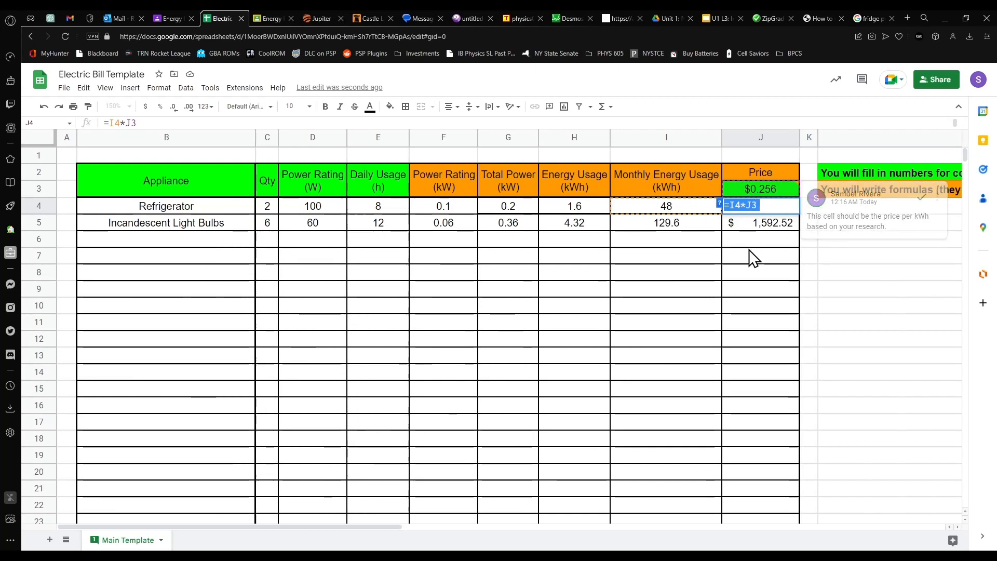
{"action": "left_click", "coordinate": [764, 228]}
{"action": "double_click", "coordinate": [764, 227]}
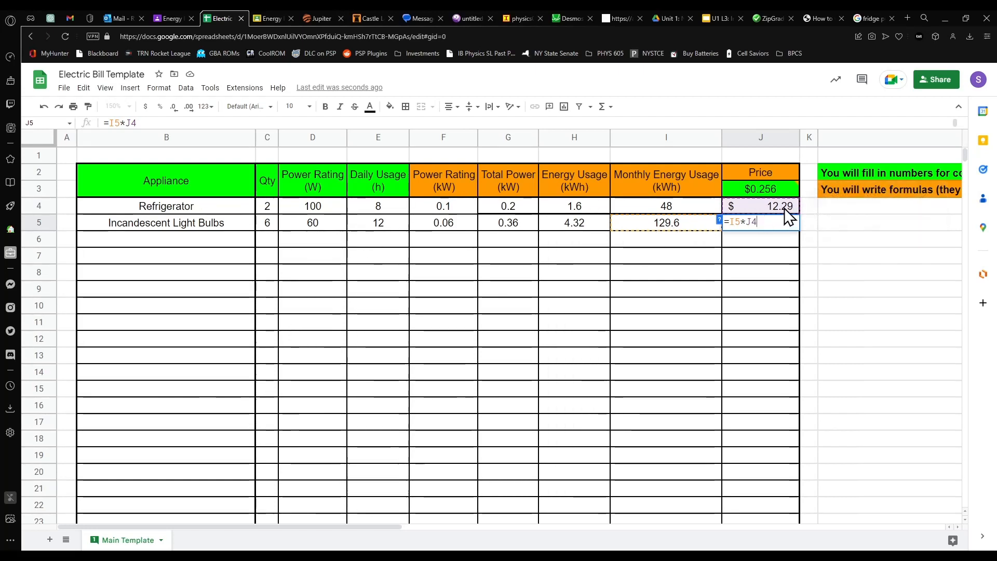
{"action": "key", "text": "Return"}
{"action": "double_click", "coordinate": [758, 206]}
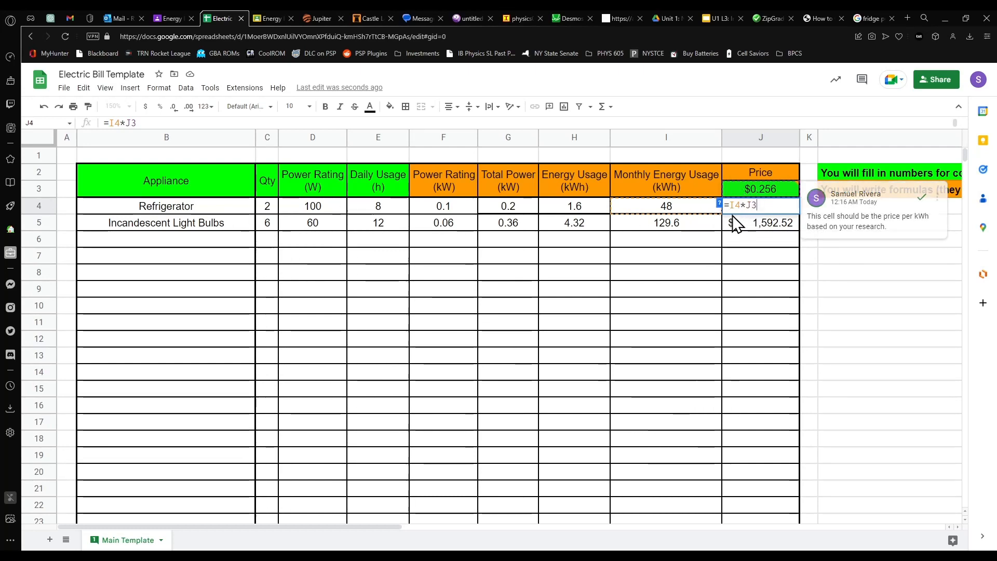
{"action": "key", "text": "Return"}
{"action": "double_click", "coordinate": [760, 223]}
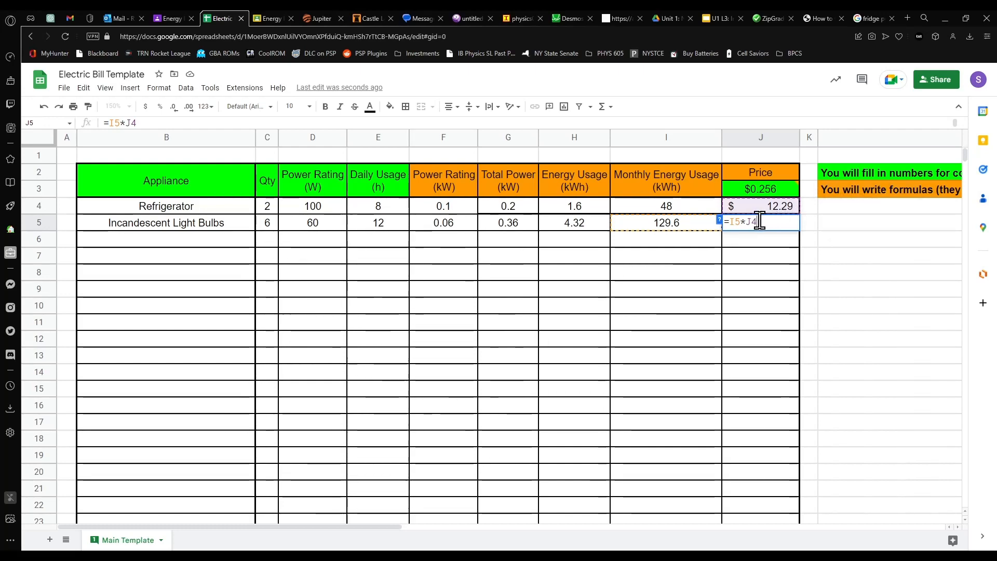
{"action": "key", "text": "BackSpace"}
{"action": "left_click_drag", "start_coordinate": [750, 222], "coordinate": [746, 222]}
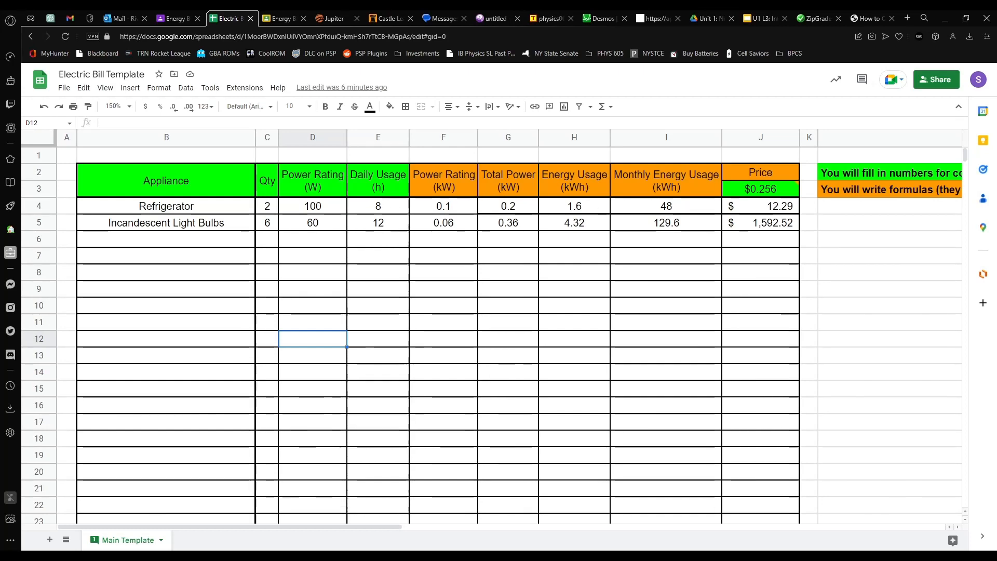
- Change the refrigerator's price formula in J4 to =I4*$J$3 so the price per kWh uses an absolute reference
{"action": "left_click", "coordinate": [763, 189]}
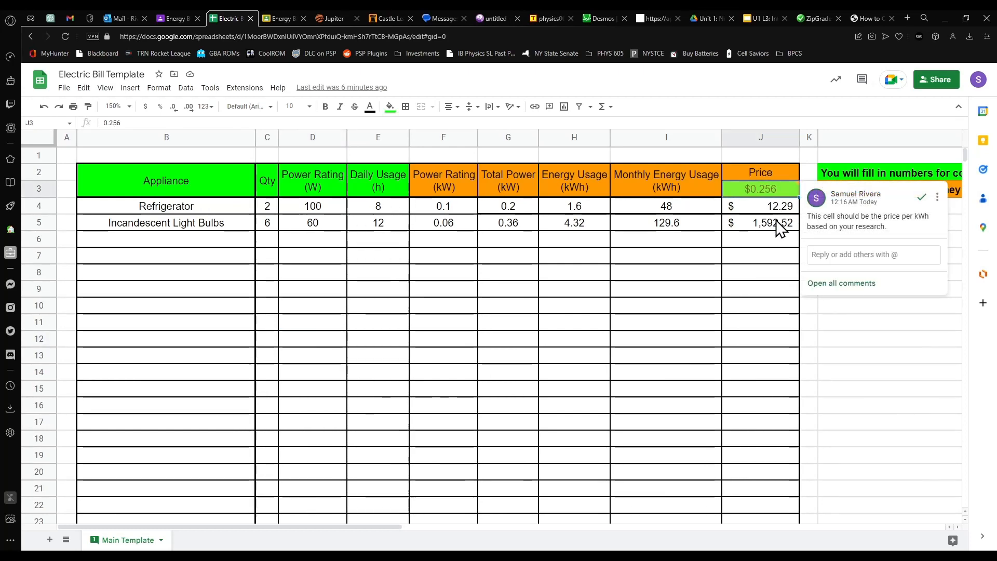
{"action": "left_click", "coordinate": [772, 222]}
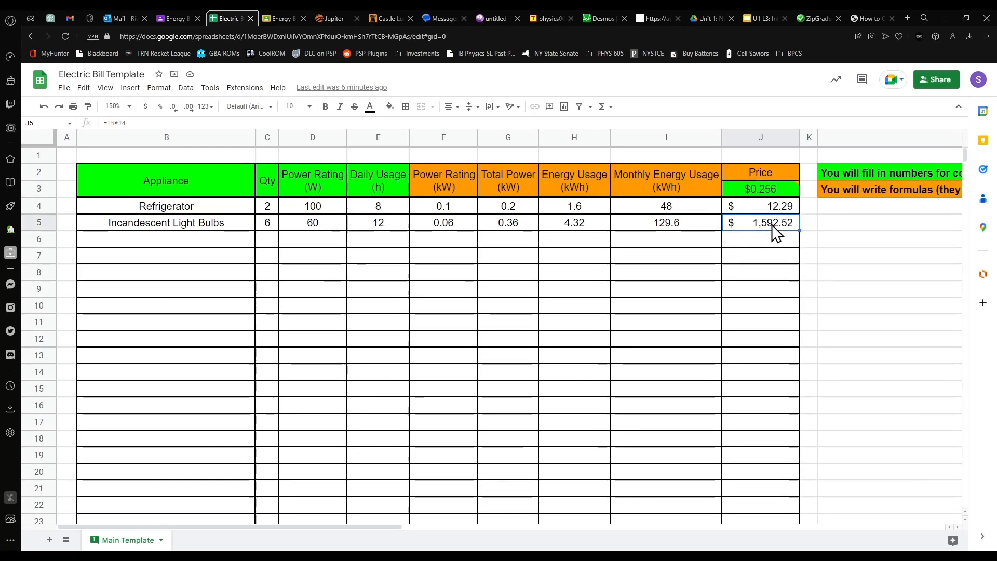
{"action": "left_click", "coordinate": [772, 205]}
{"action": "type", "text": "=I4*J3"}
{"action": "key", "text": "Return"}
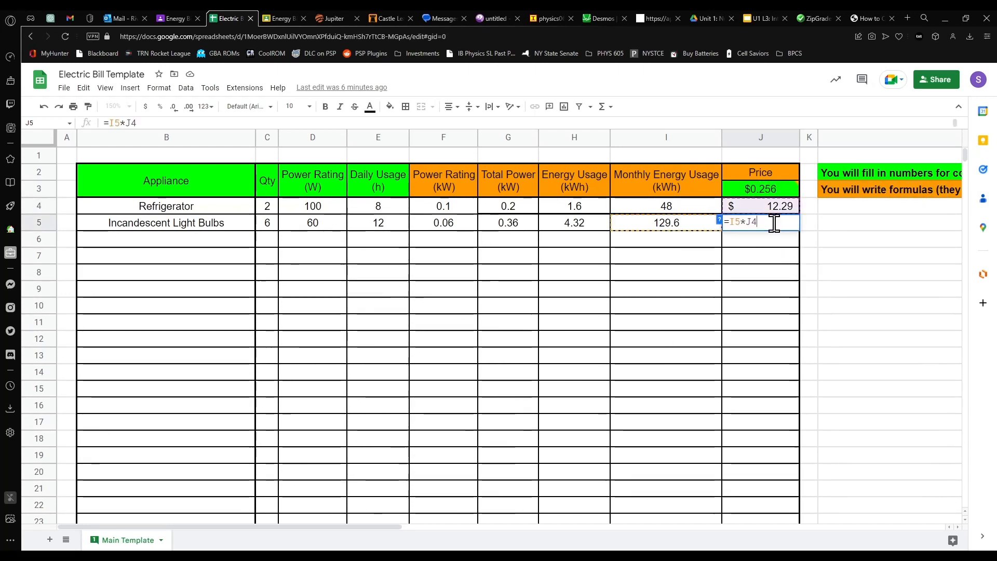
{"action": "left_click", "coordinate": [777, 204]}
{"action": "double_click", "coordinate": [777, 205]}
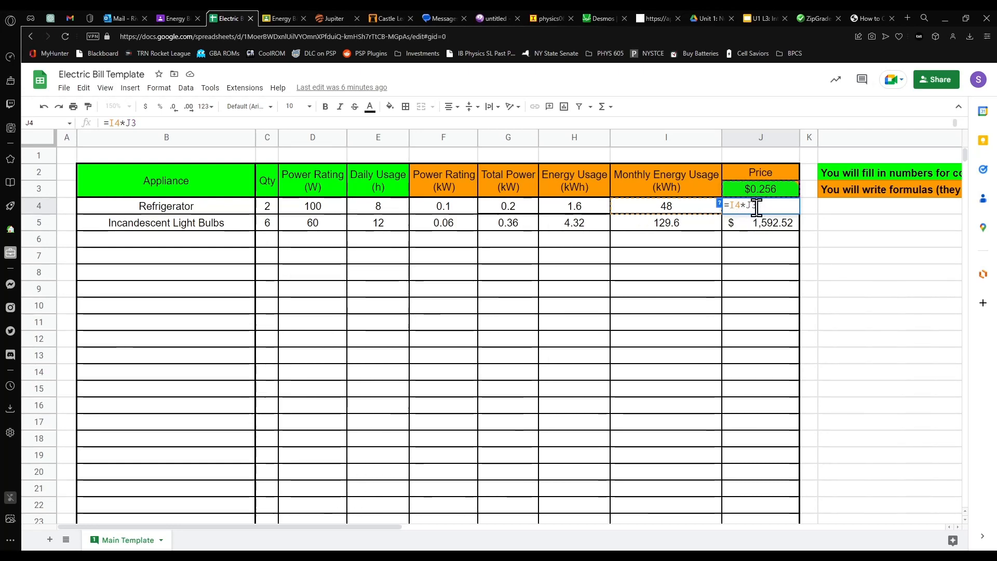
{"action": "double_click", "coordinate": [751, 205]}
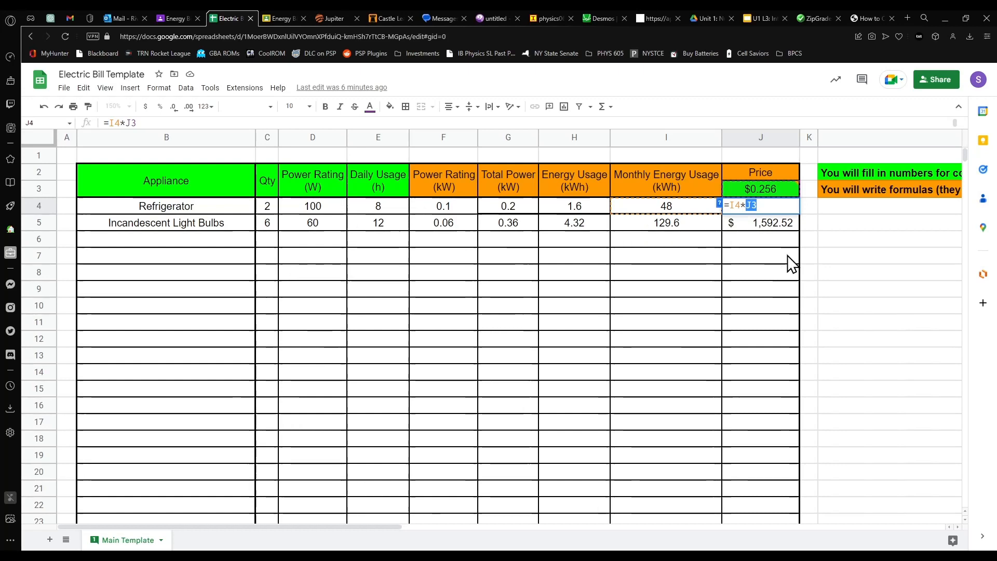
{"action": "left_click", "coordinate": [745, 204]}
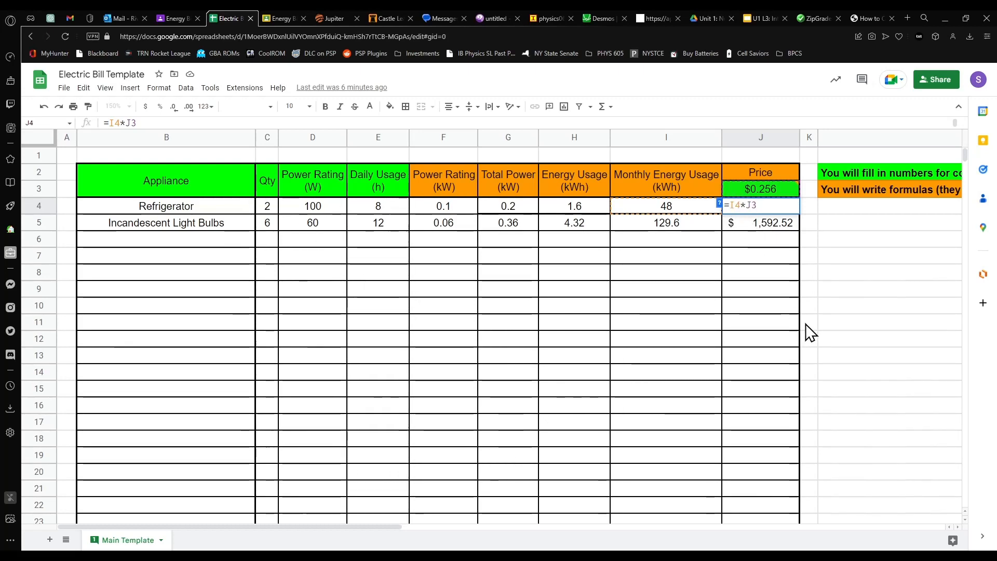
{"action": "type", "text": "$J"}
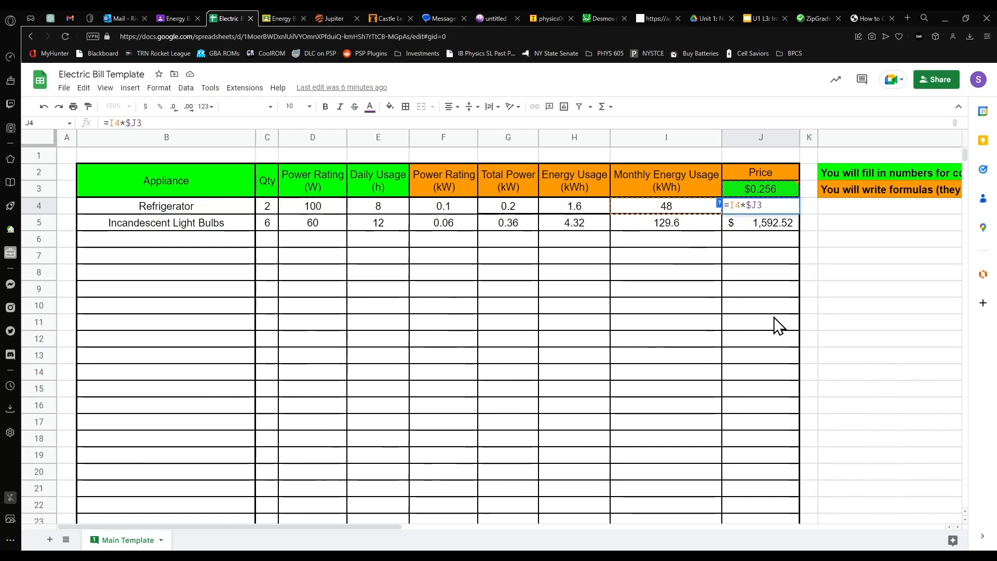
{"action": "type", "text": "$"}
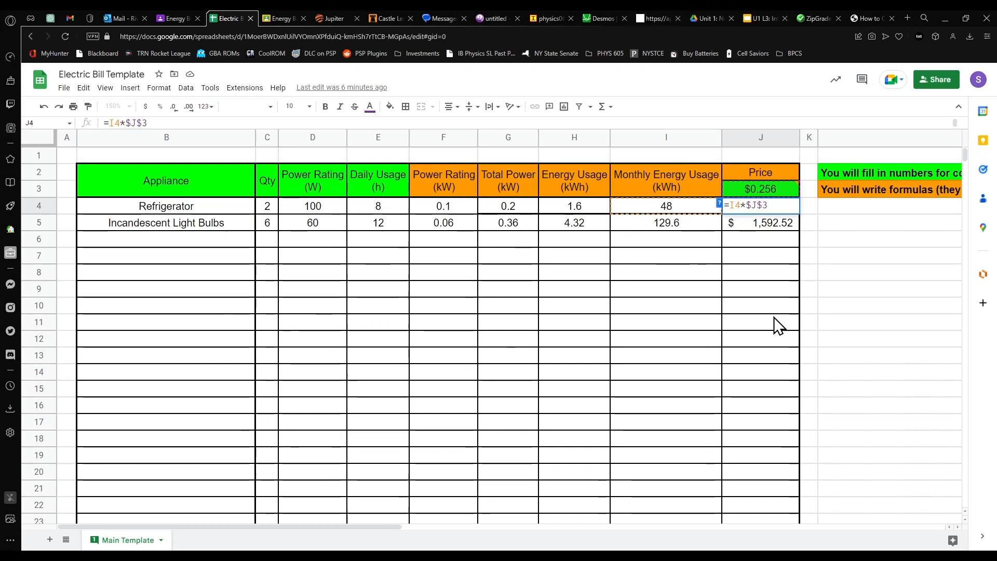
{"action": "key", "text": "Return"}
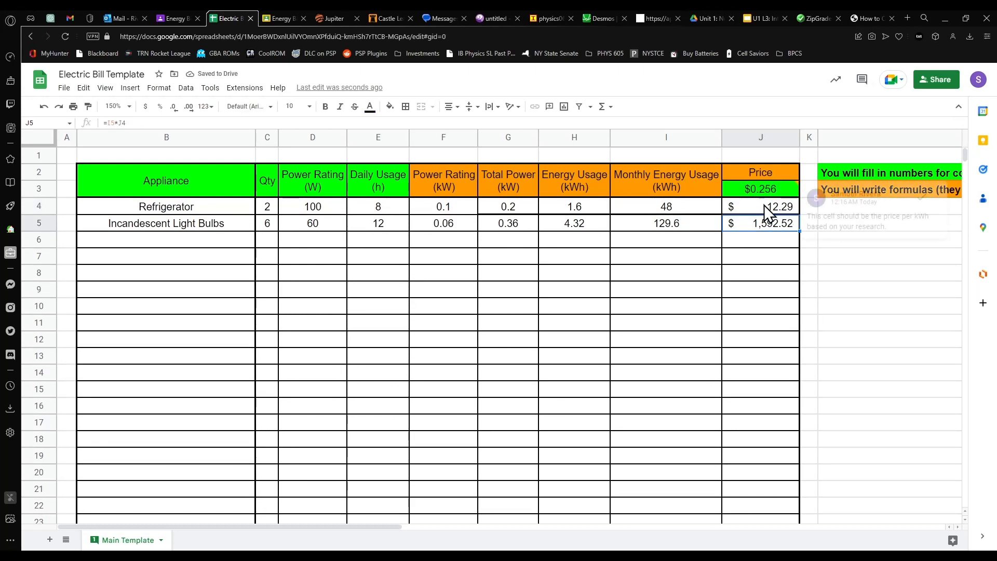
- Fill the price formula from J4 down to J6 and check the references in J5 and J6
{"action": "left_click", "coordinate": [777, 209]}
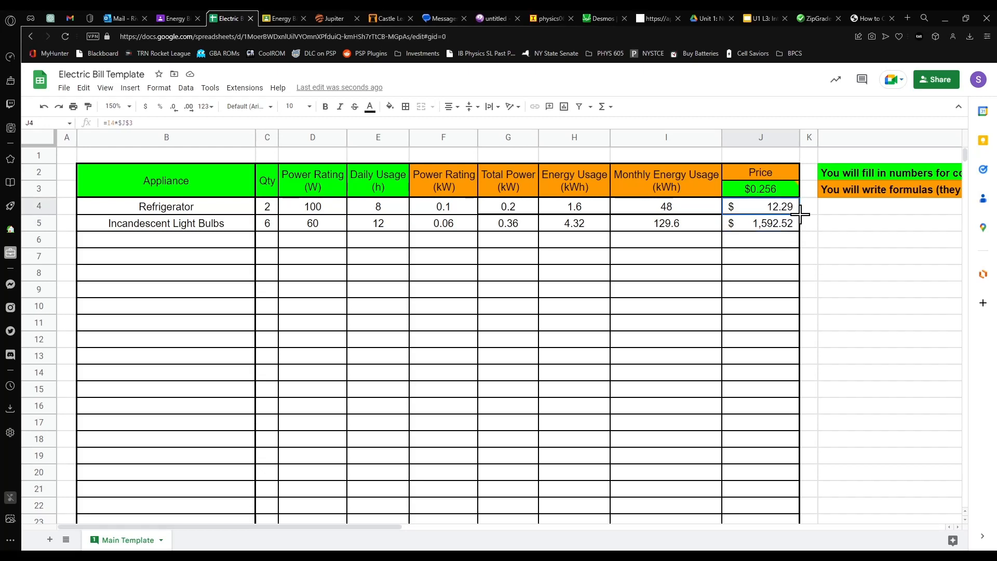
{"action": "left_click_drag", "start_coordinate": [800, 214], "coordinate": [804, 241]}
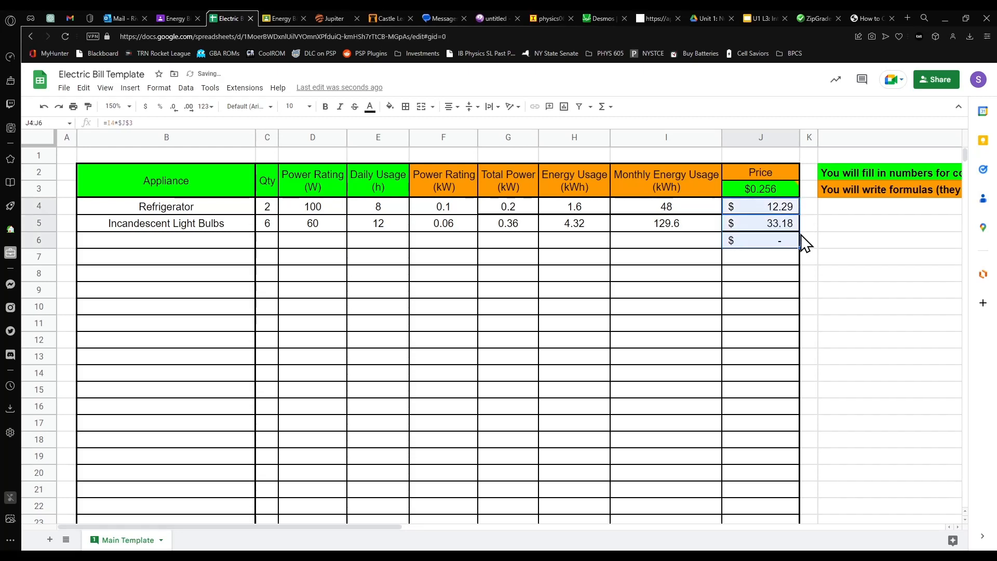
{"action": "left_click", "coordinate": [777, 227]}
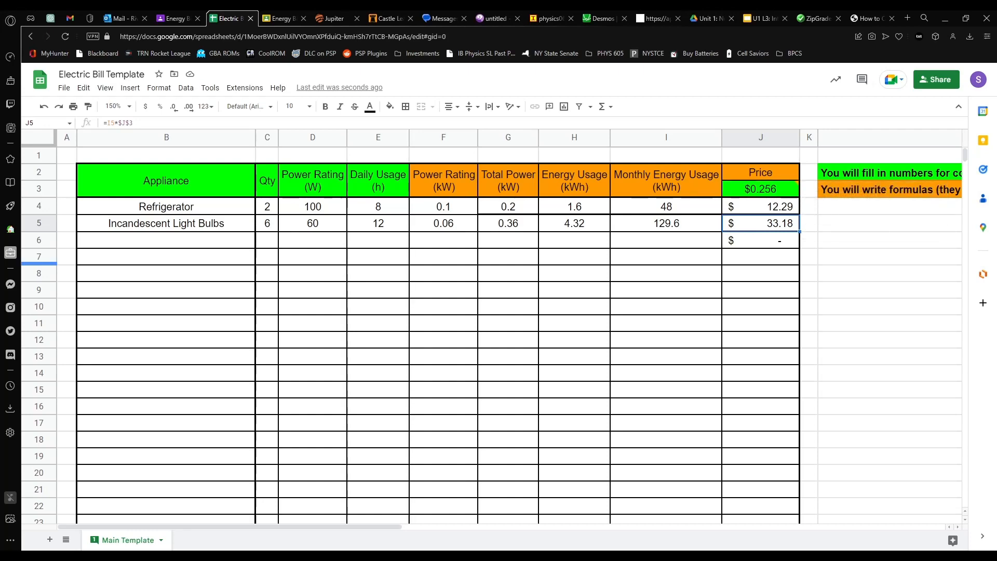
{"action": "left_click", "coordinate": [773, 235]}
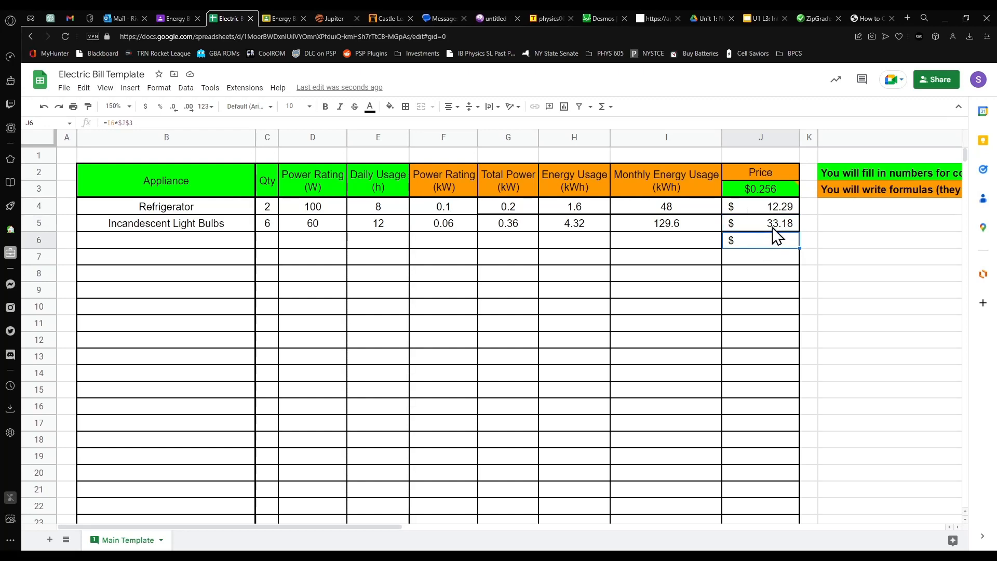
- Add LED Light Bulbs as the appliance in row 6 with quantity 10, power rating 10 W and daily usage 12 h
{"action": "left_click", "coordinate": [209, 227]}
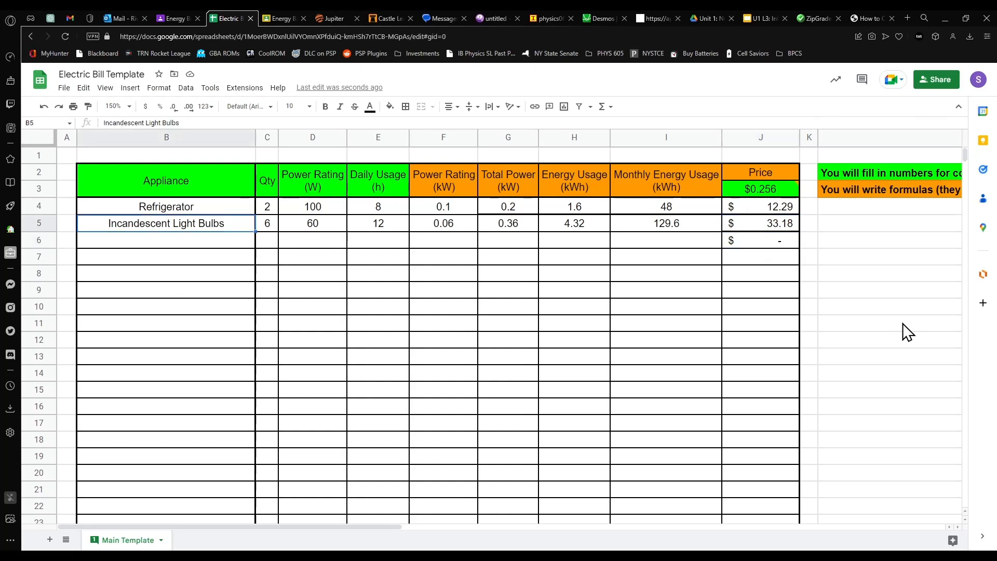
{"action": "left_click", "coordinate": [208, 243]}
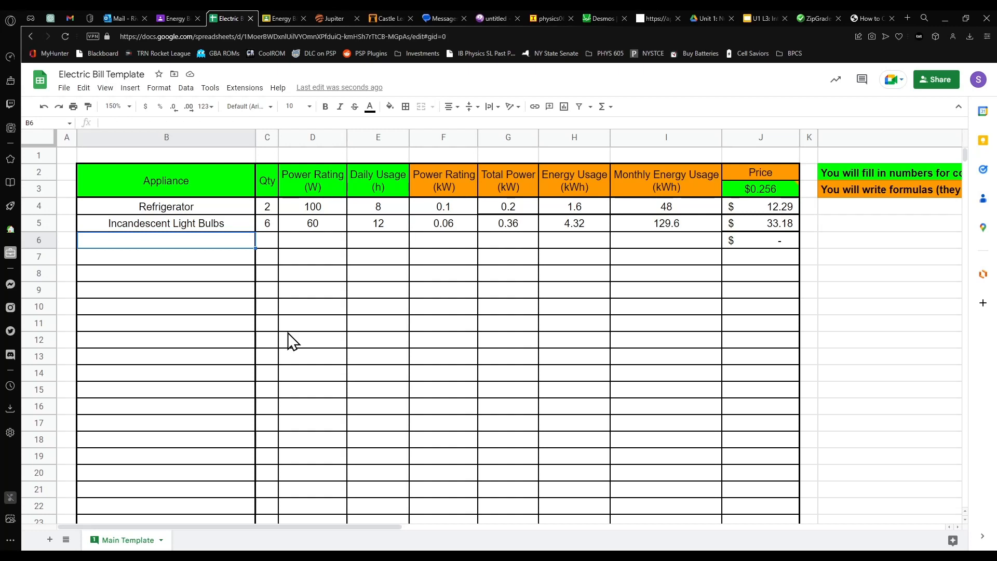
{"action": "type", "text": "LED Light Bulbs"}
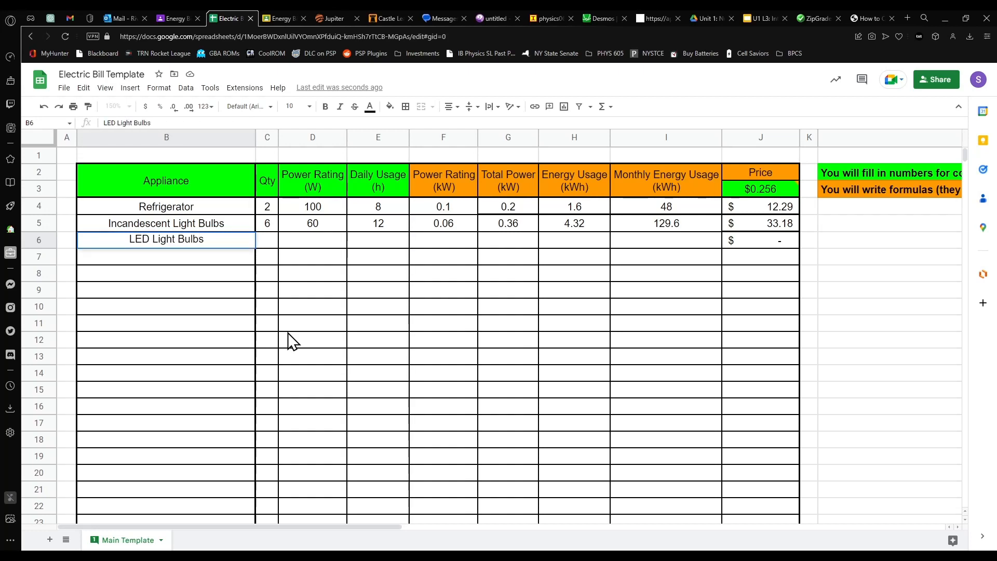
{"action": "key", "text": "Tab"}
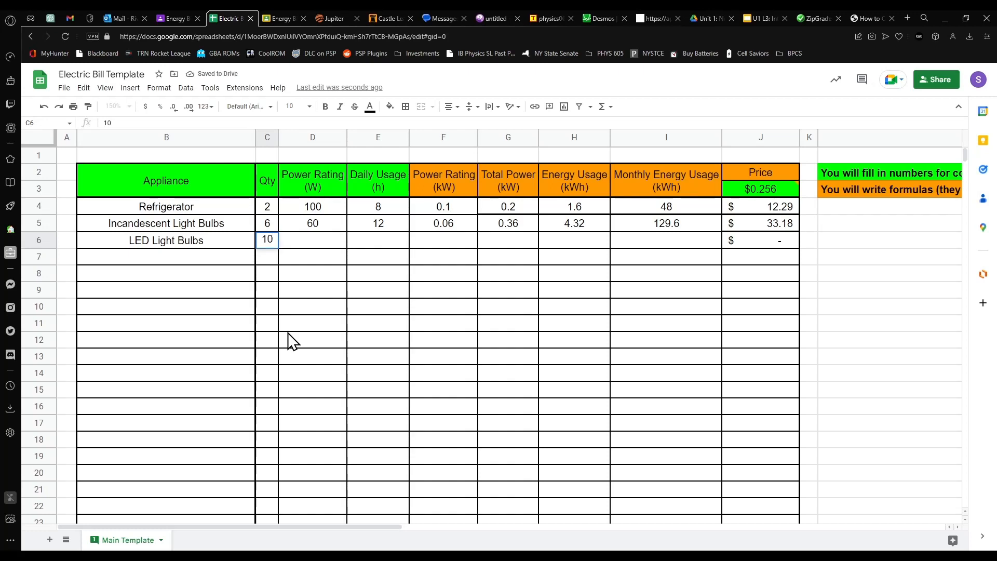
{"action": "key", "text": "Tab"}
{"action": "type", "text": "10"}
{"action": "key", "text": "Tab"}
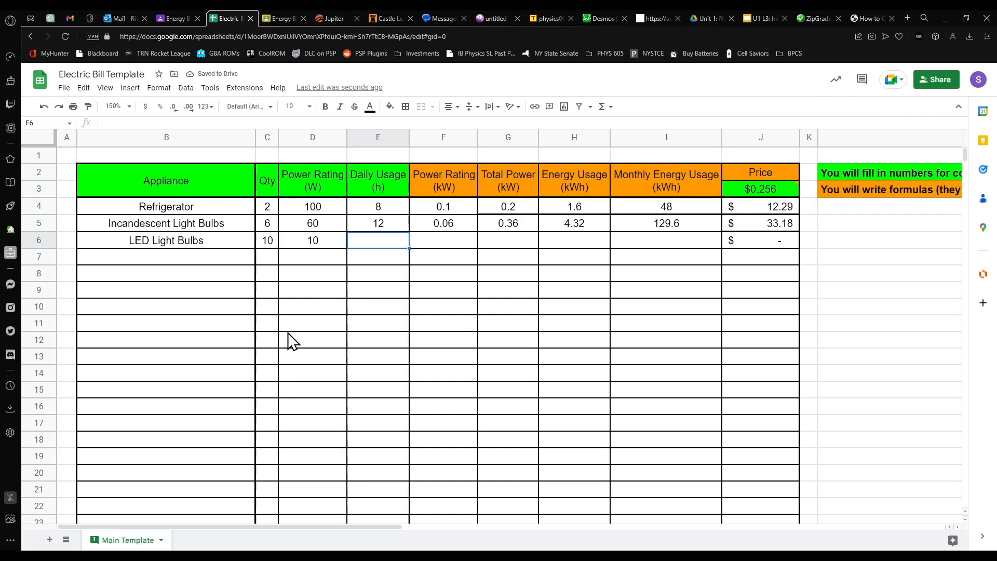
{"action": "type", "text": "12"}
{"action": "key", "text": "Tab"}
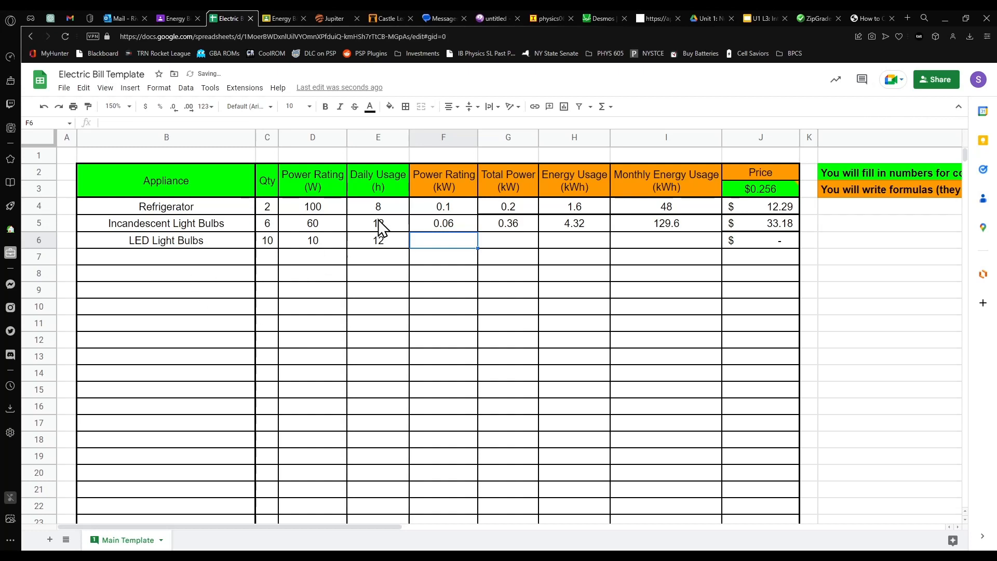
- Fill the power, energy usage and price formulas in F5:J5 down to row 6 together
{"action": "left_click", "coordinate": [443, 229]}
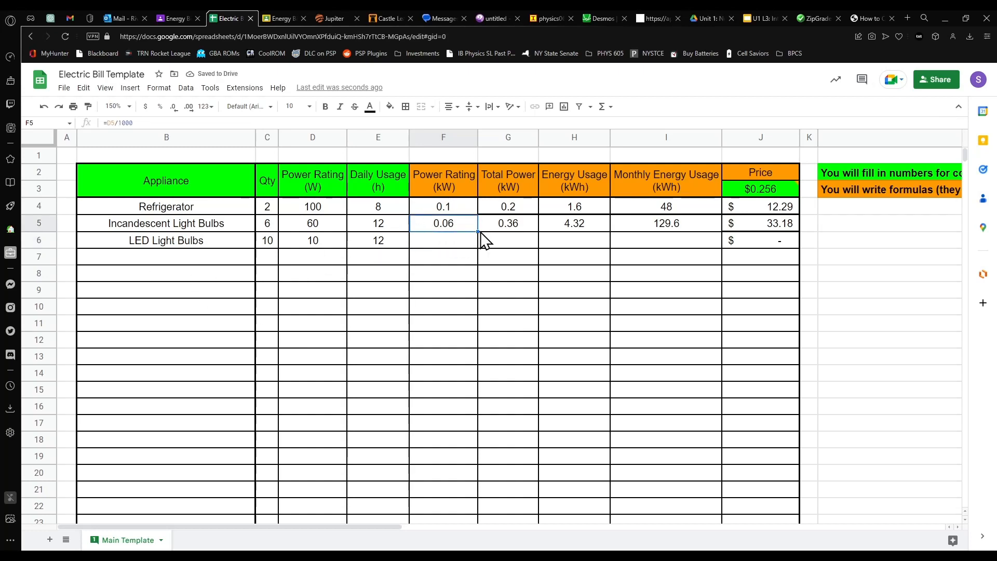
{"action": "left_click", "coordinate": [521, 230]}
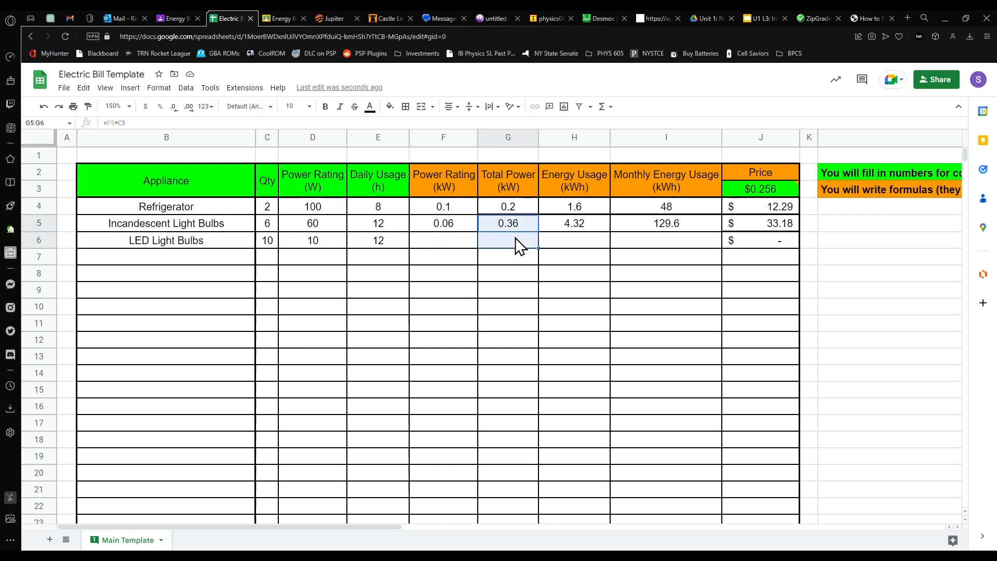
{"action": "left_click", "coordinate": [580, 232]}
{"action": "left_click", "coordinate": [647, 227]}
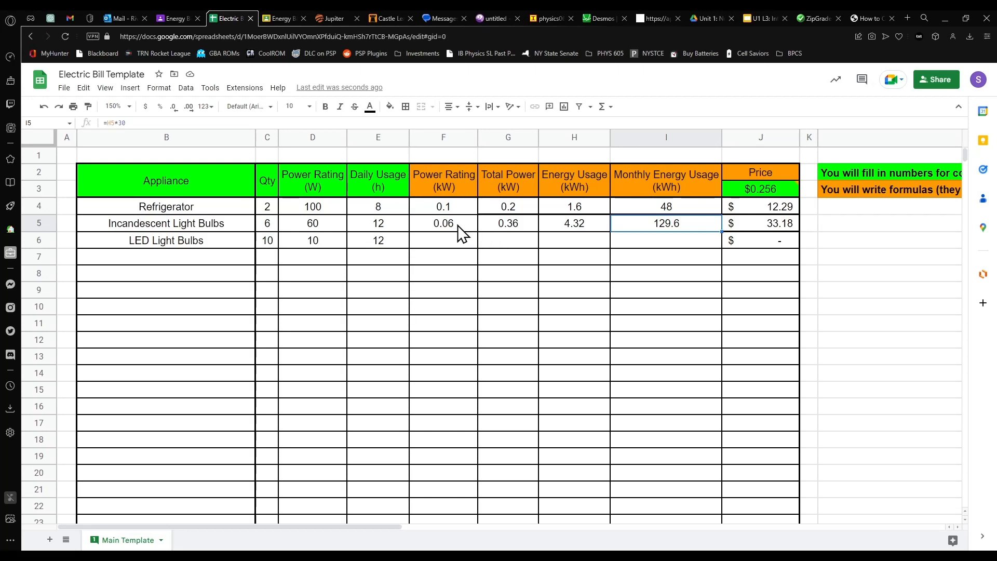
{"action": "left_click_drag", "start_coordinate": [452, 231], "coordinate": [751, 223]}
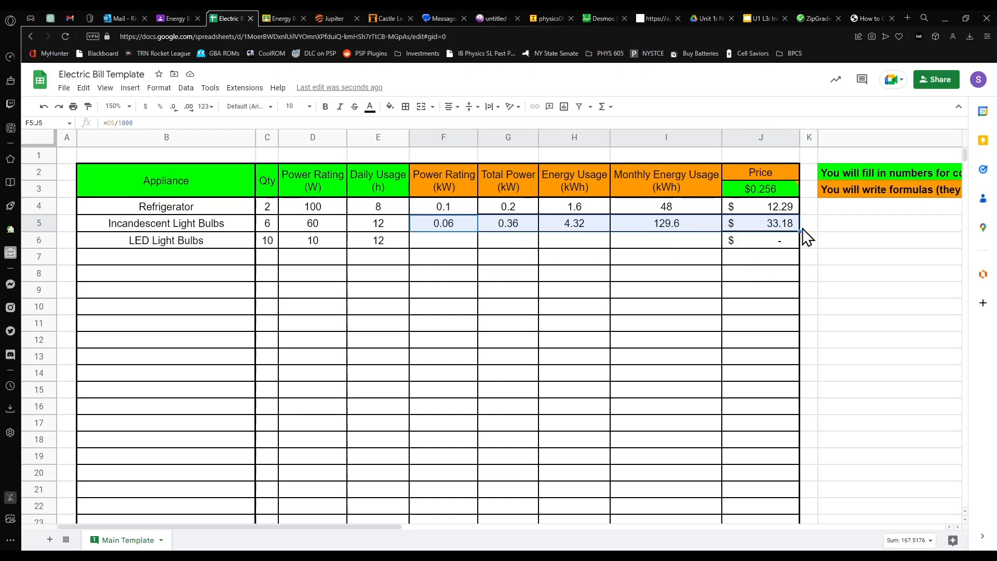
{"action": "left_click_drag", "start_coordinate": [801, 232], "coordinate": [801, 248]}
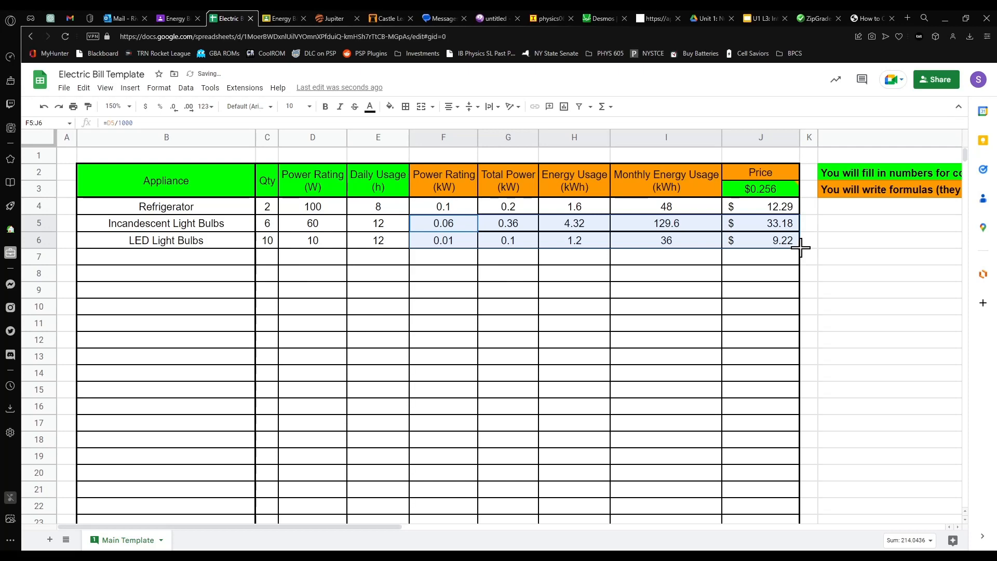
- Set the sheet zoom to 100% so the whole appliance table fits down to the Totals row
{"action": "left_click", "coordinate": [608, 394]}
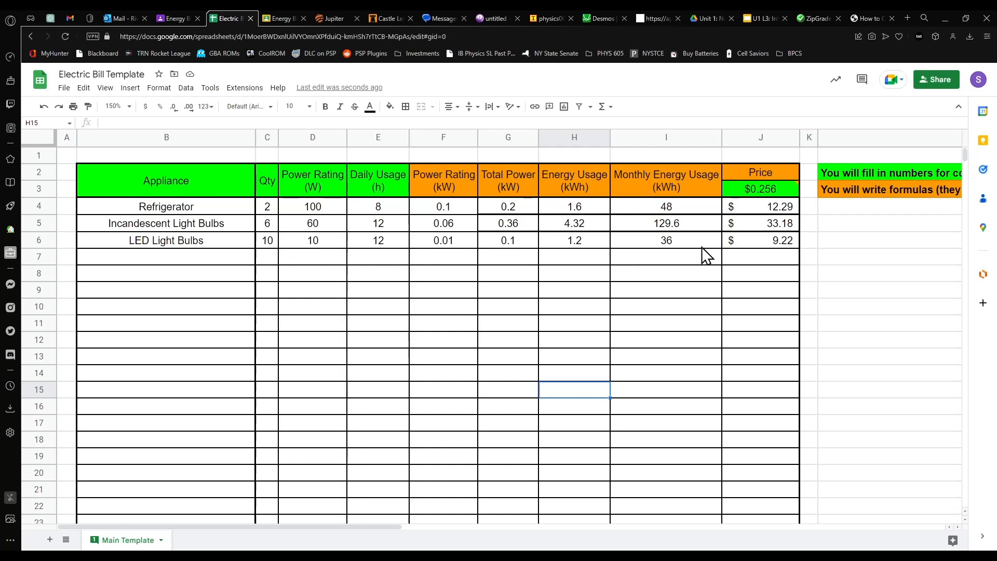
{"action": "left_click_drag", "start_coordinate": [438, 211], "coordinate": [734, 244]}
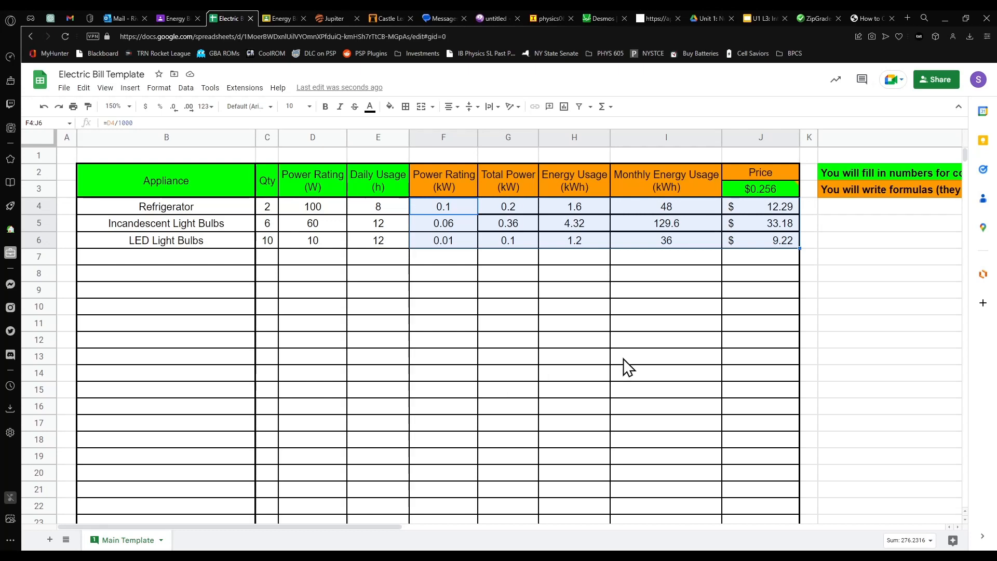
{"action": "left_click", "coordinate": [654, 291]}
{"action": "scroll", "coordinate": [561, 236], "scroll_direction": "down", "scroll_amount": 1}
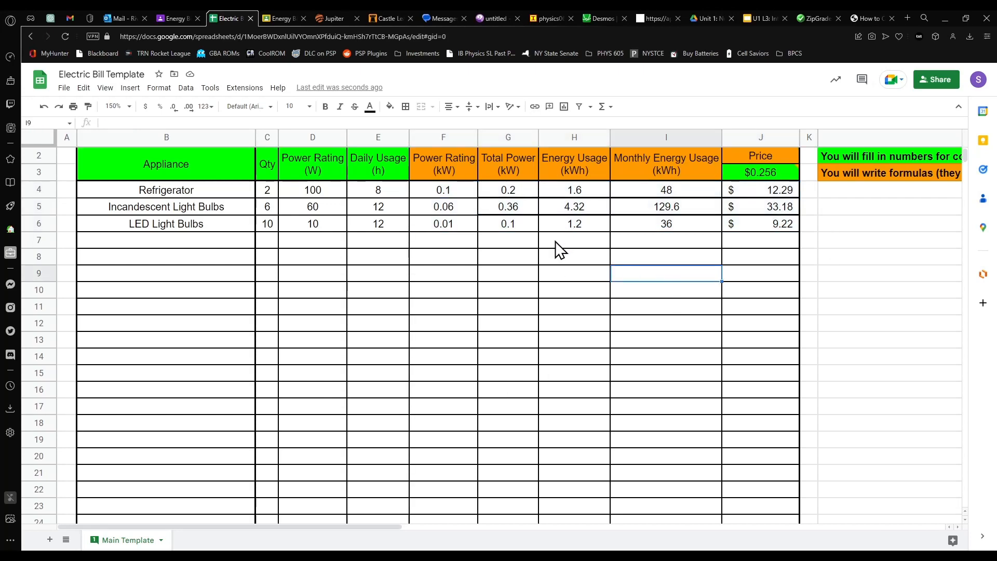
{"action": "scroll", "coordinate": [512, 304], "scroll_direction": "down", "scroll_amount": 5}
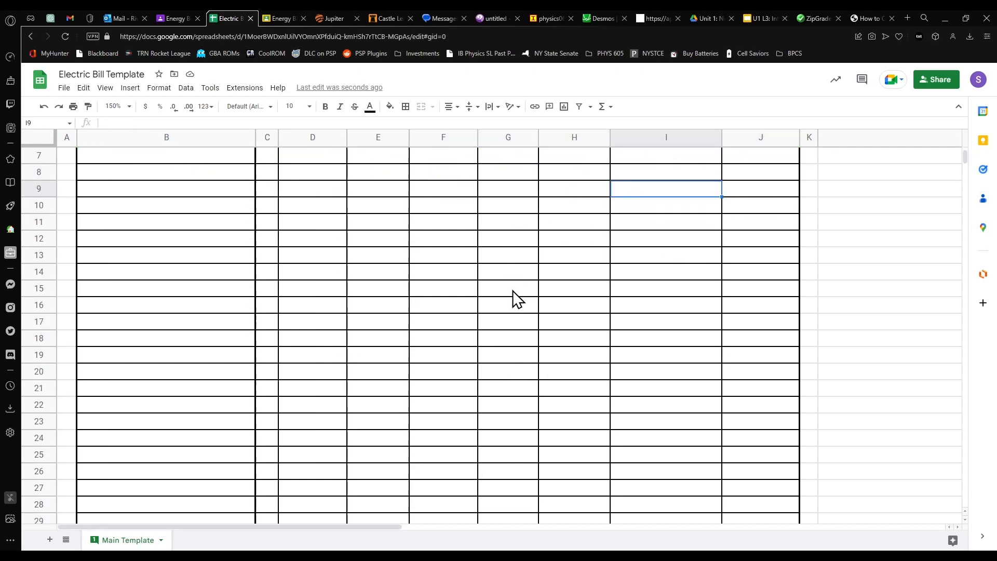
{"action": "scroll", "coordinate": [488, 386], "scroll_direction": "up", "scroll_amount": 1}
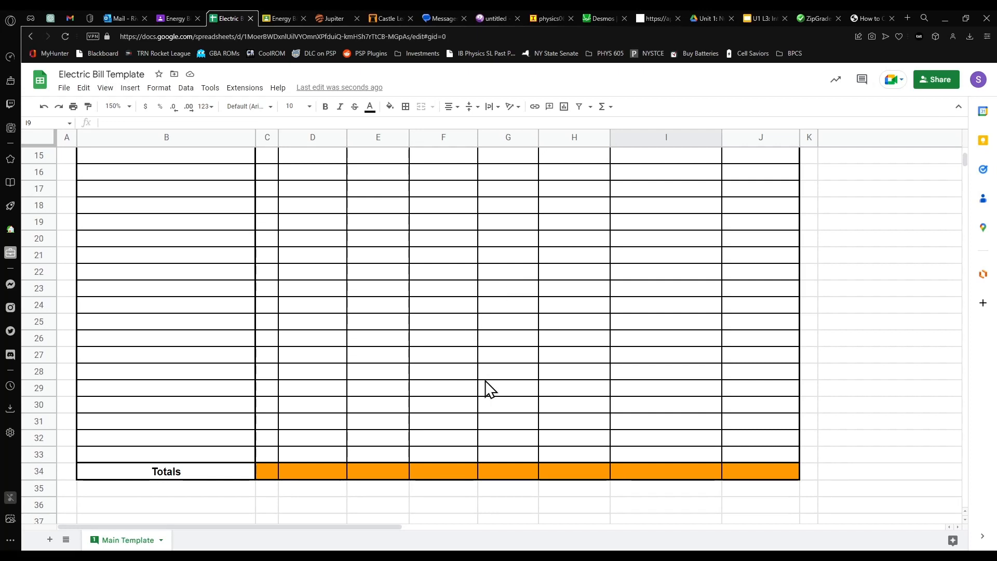
{"action": "left_click", "coordinate": [127, 107]}
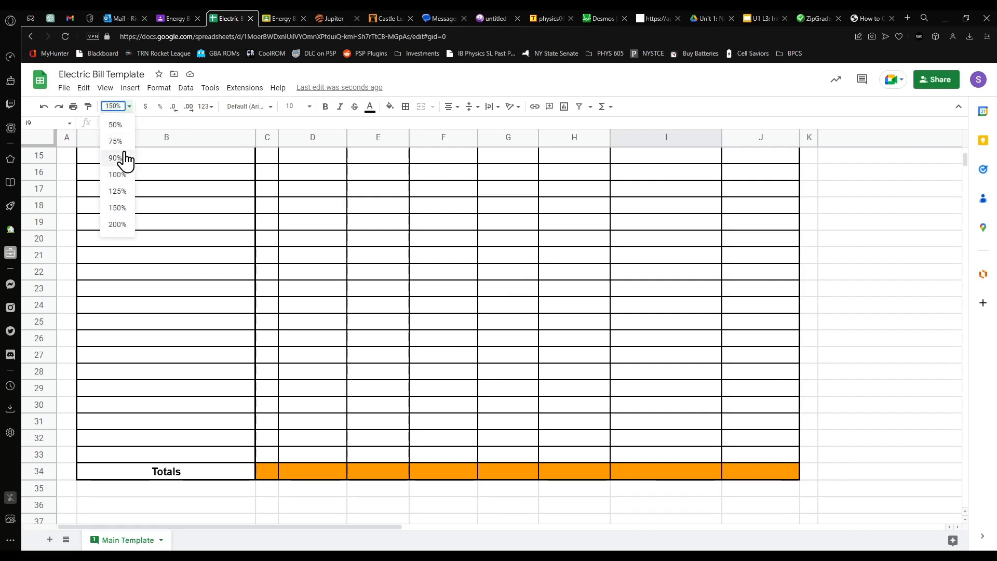
{"action": "left_click", "coordinate": [123, 175]}
{"action": "scroll", "coordinate": [296, 372], "scroll_direction": "up", "scroll_amount": 4}
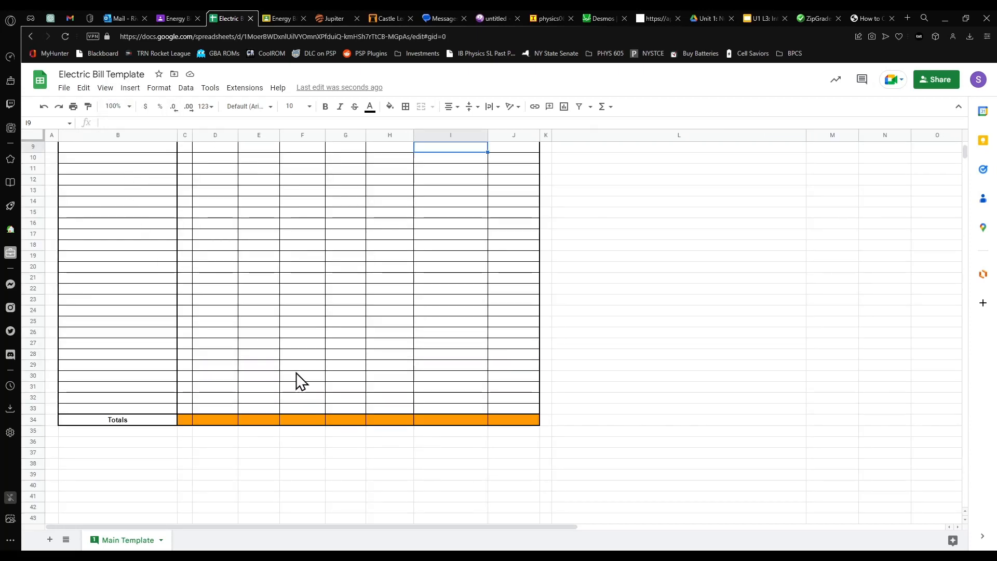
{"action": "scroll", "coordinate": [293, 375], "scroll_direction": "up", "scroll_amount": 1}
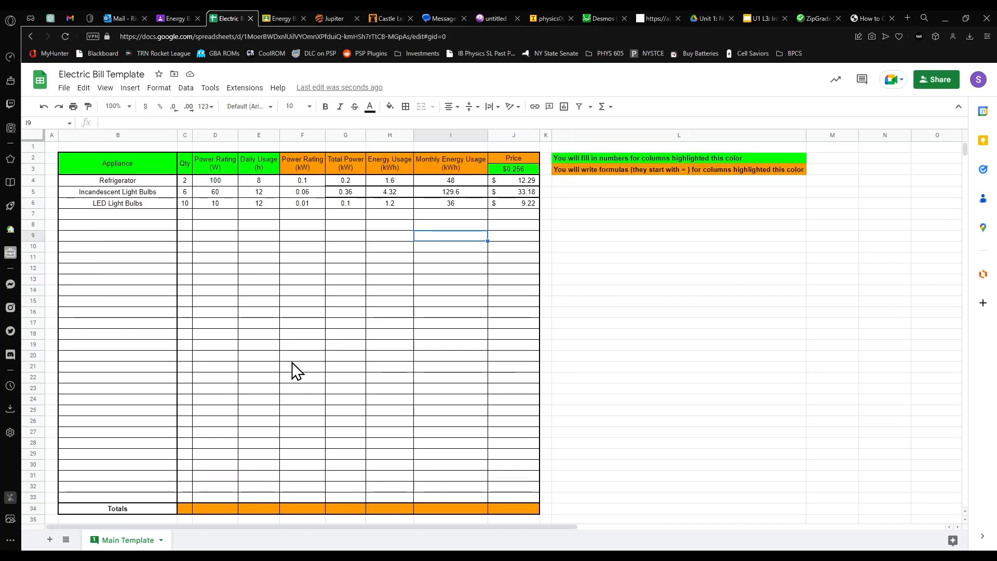
- Look over the Qty, power rating, daily usage and total power columns from row 4 down to the Totals row
{"action": "left_click", "coordinate": [186, 509]}
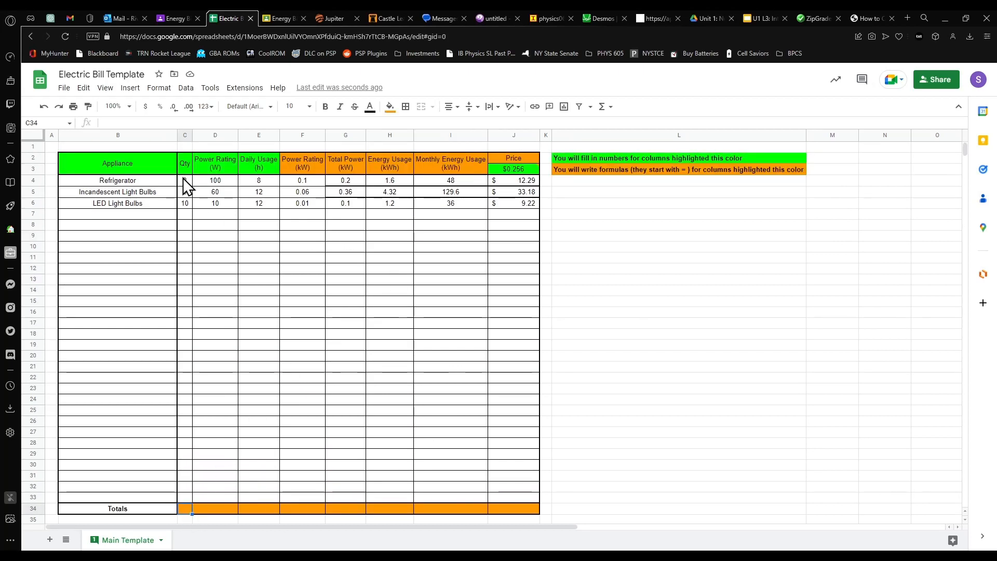
{"action": "left_click_drag", "start_coordinate": [185, 173], "coordinate": [191, 498]}
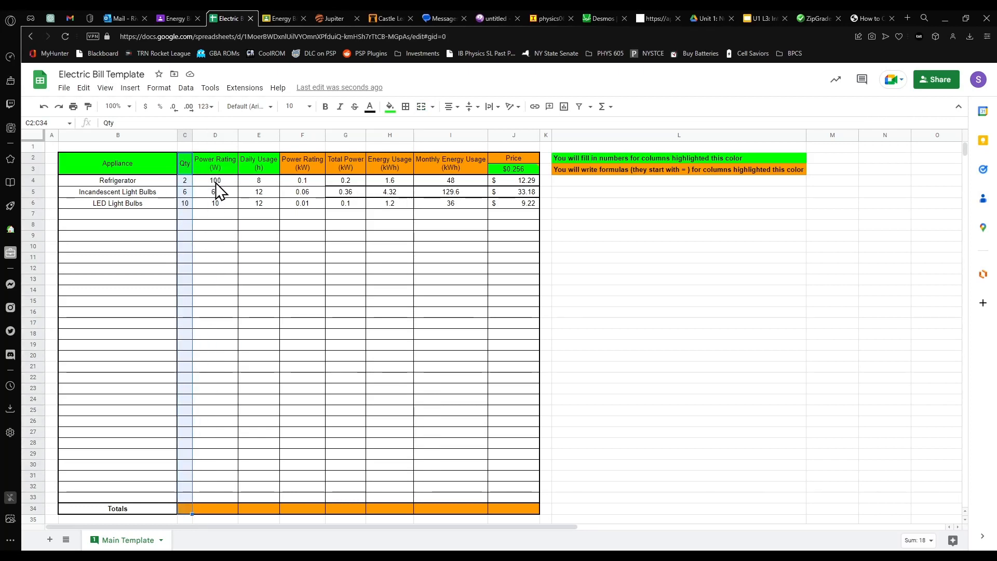
{"action": "left_click_drag", "start_coordinate": [215, 182], "coordinate": [223, 506]}
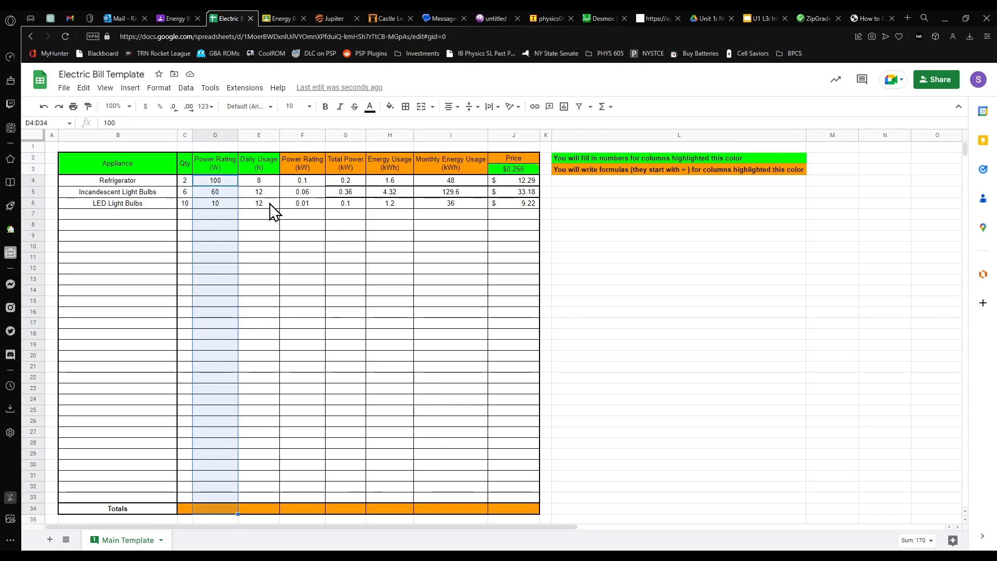
{"action": "left_click_drag", "start_coordinate": [266, 181], "coordinate": [270, 521]}
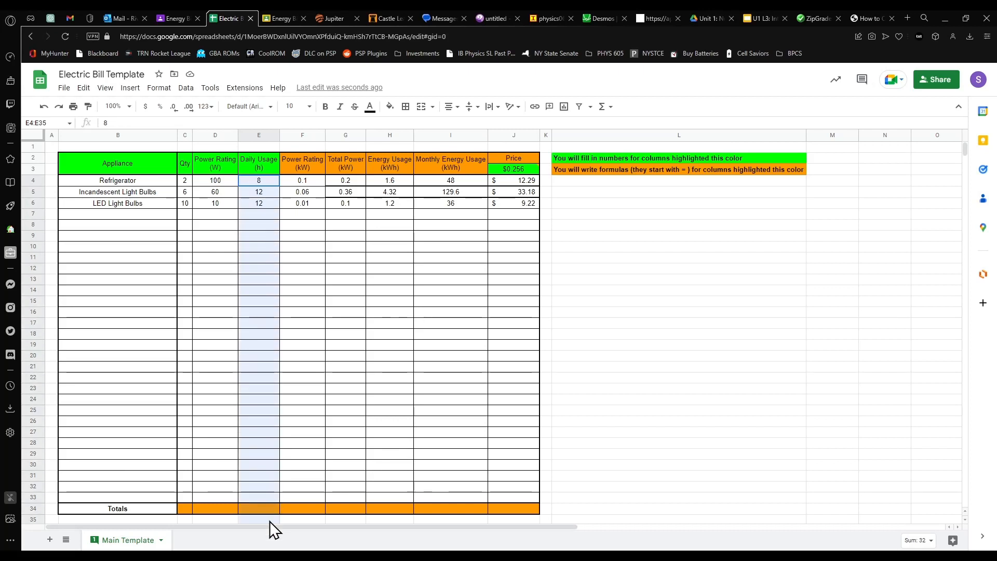
{"action": "left_click", "coordinate": [302, 181]}
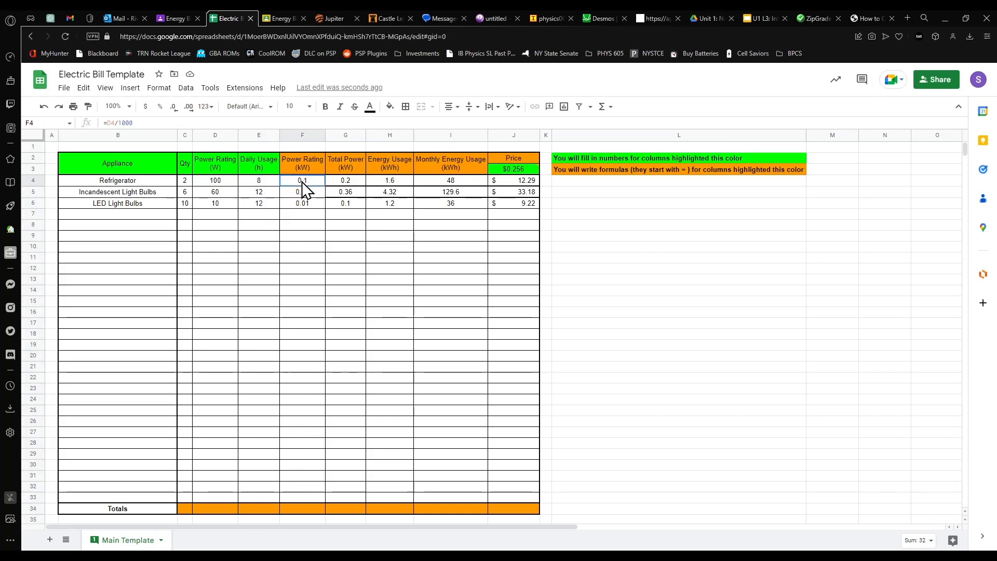
{"action": "left_click_drag", "start_coordinate": [306, 190], "coordinate": [316, 485]}
{"action": "left_click_drag", "start_coordinate": [348, 182], "coordinate": [352, 498]}
{"action": "left_click", "coordinate": [184, 510]}
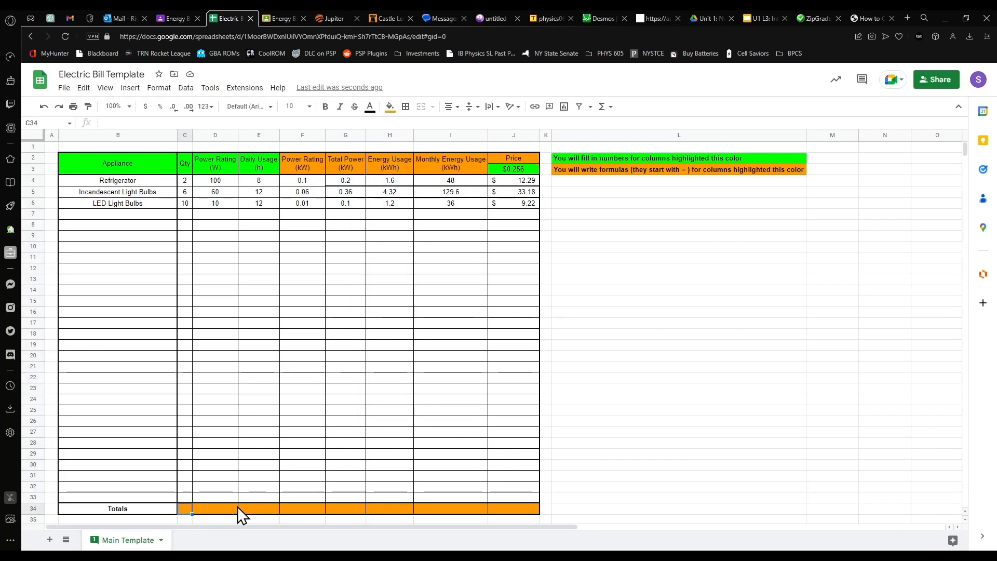
{"action": "left_click", "coordinate": [222, 509]}
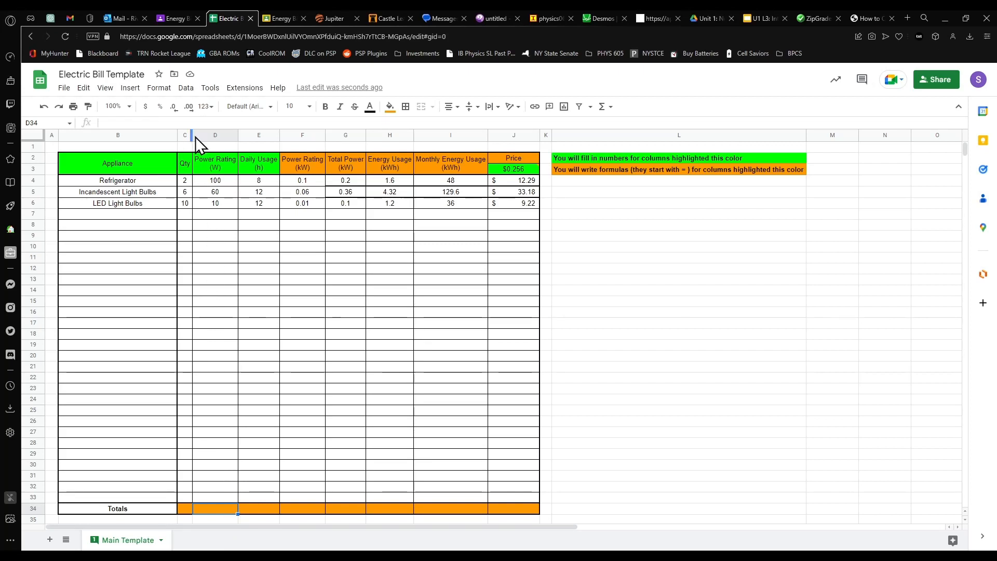
- Widen the Qty column and enter =sum(C4:C33) in its Totals cell C34
{"action": "left_click_drag", "start_coordinate": [192, 135], "coordinate": [254, 145]}
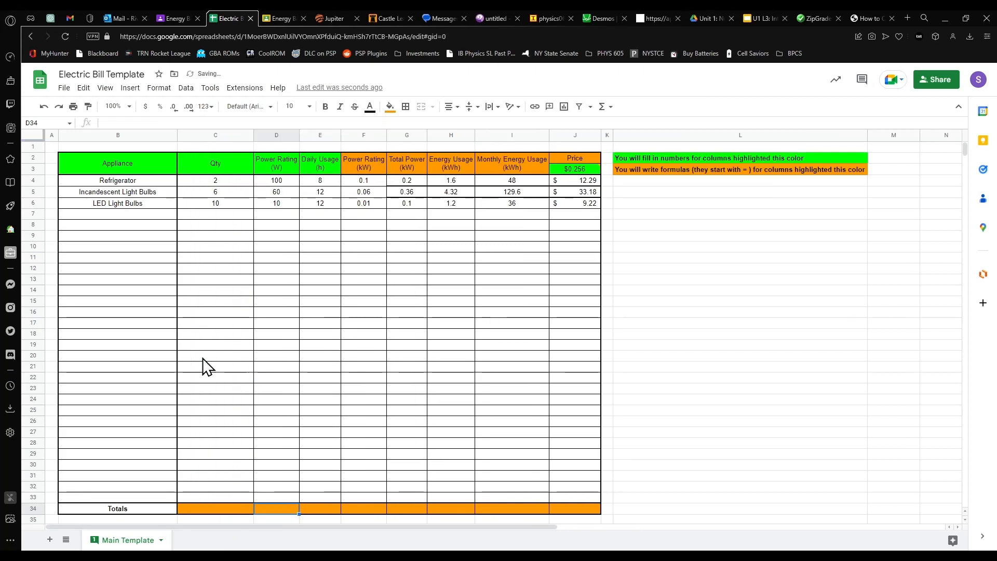
{"action": "left_click", "coordinate": [225, 512]}
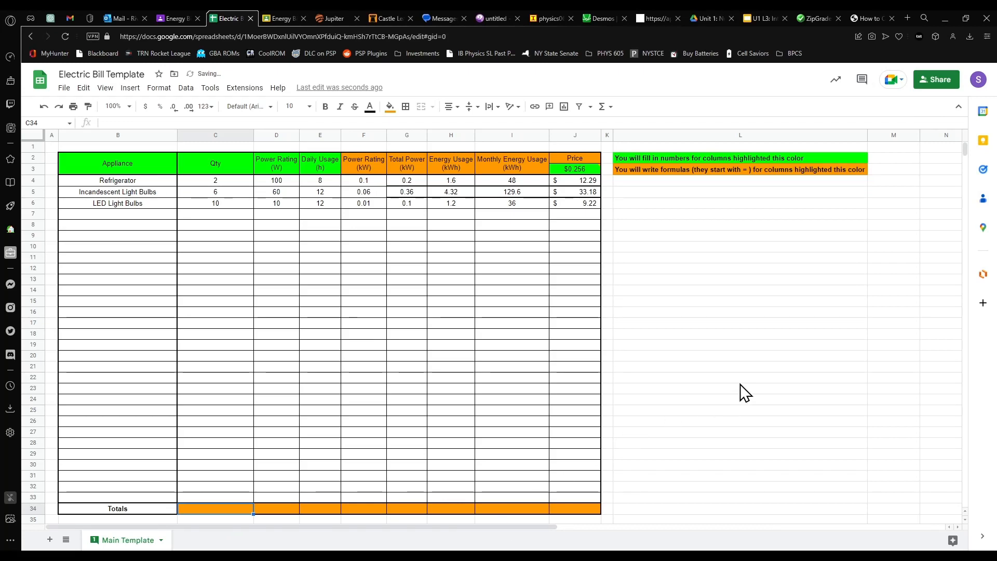
{"action": "type", "text": "="}
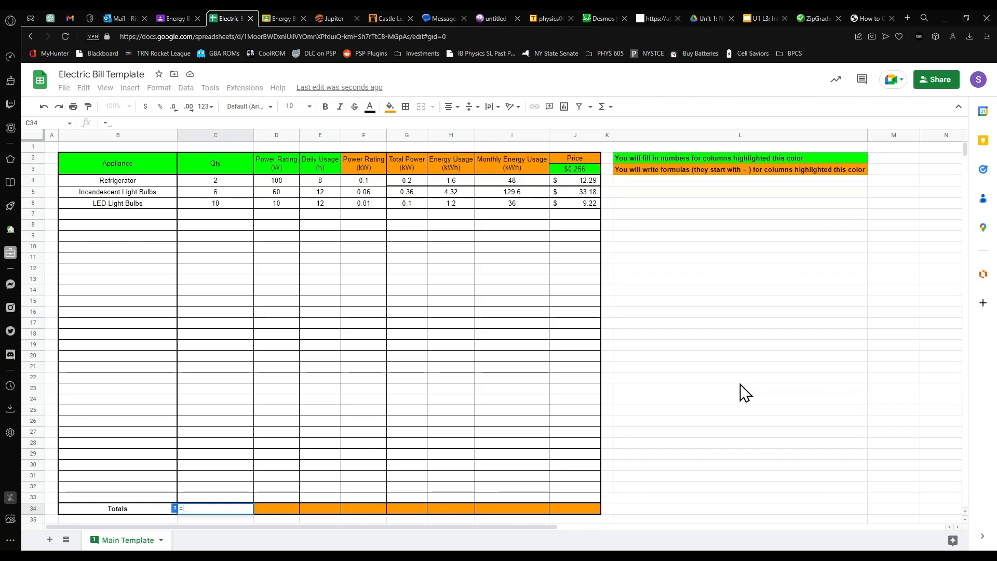
{"action": "type", "text": "sum"}
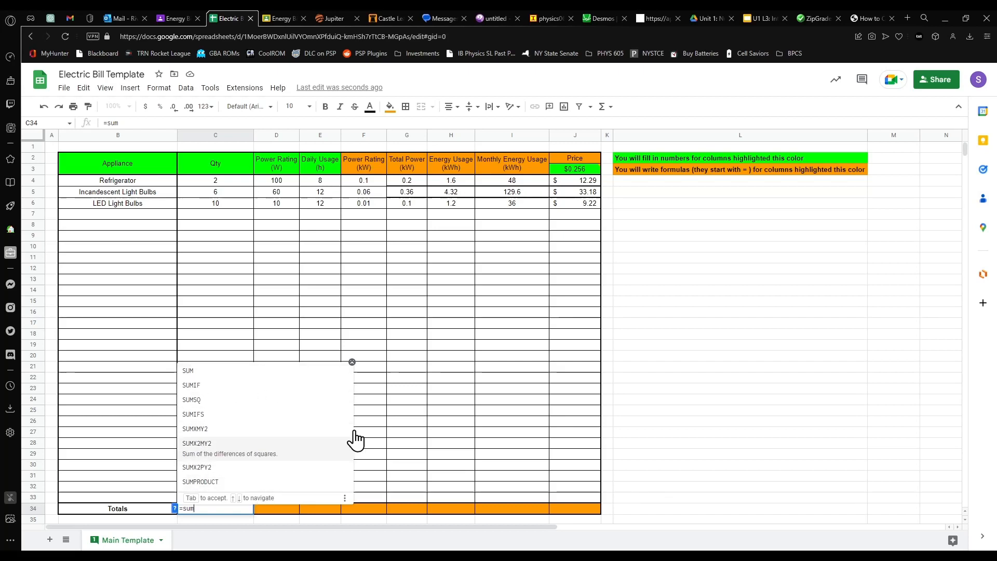
{"action": "left_click", "coordinate": [352, 362]}
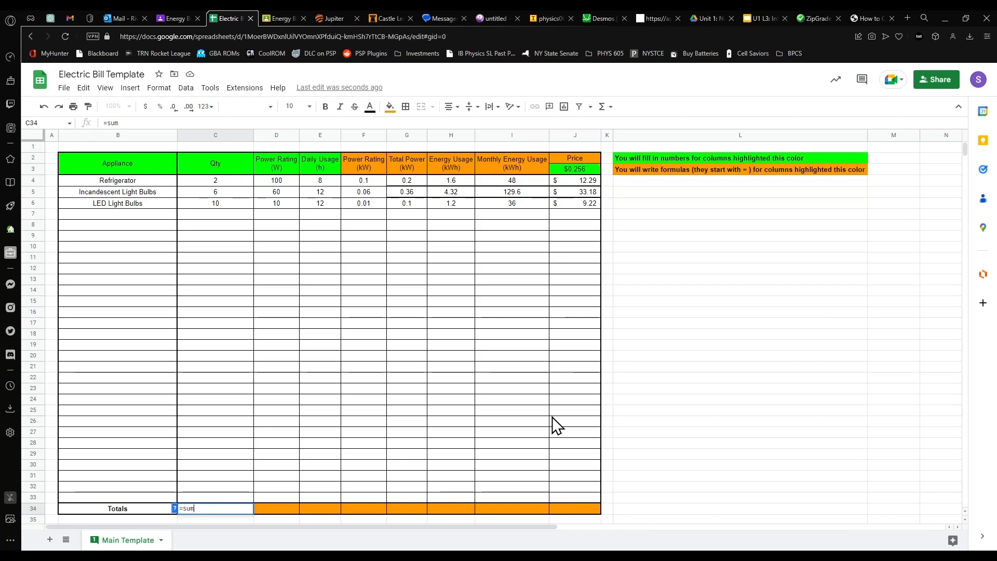
{"action": "type", "text": "("}
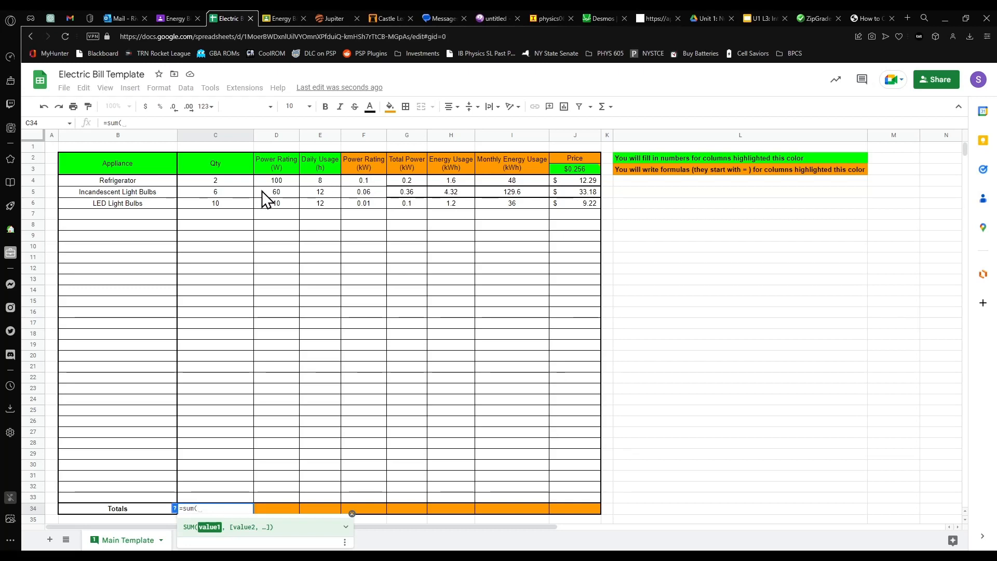
{"action": "left_click_drag", "start_coordinate": [227, 183], "coordinate": [225, 207]}
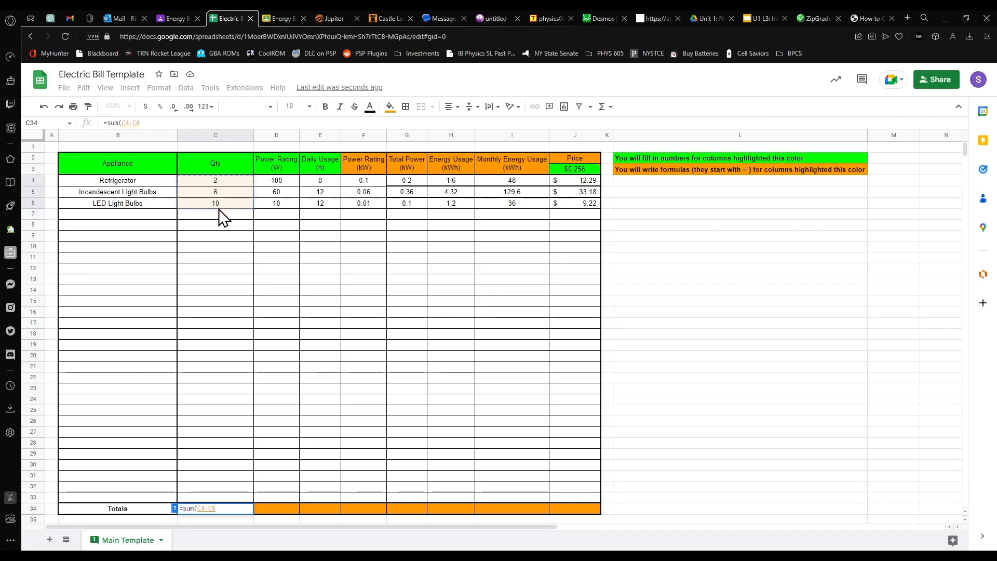
{"action": "left_click", "coordinate": [221, 181]}
{"action": "left_click_drag", "start_coordinate": [221, 180], "coordinate": [238, 498]}
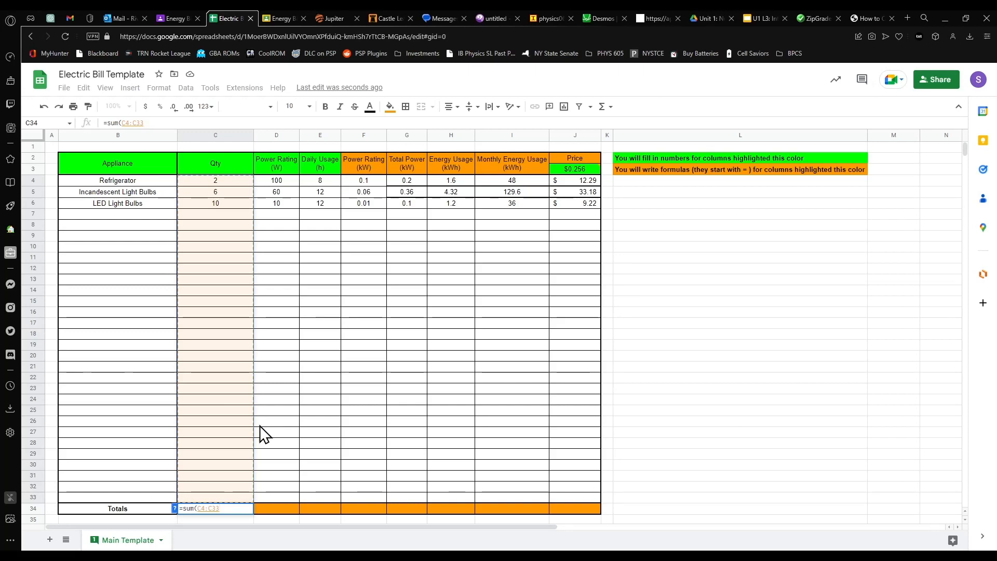
{"action": "type", "text": ")"}
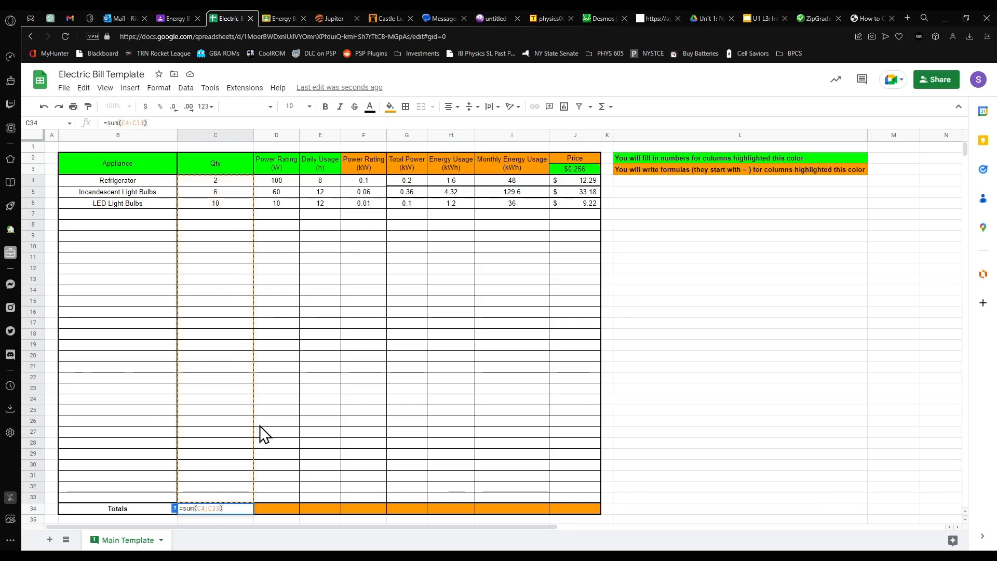
{"action": "key", "text": "BackSpace"}
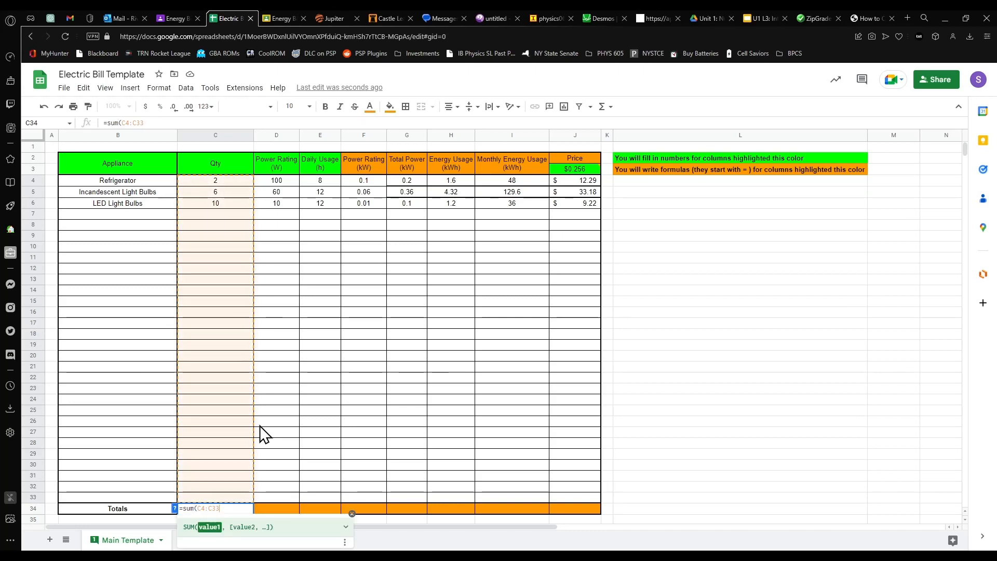
{"action": "key", "text": "Return"}
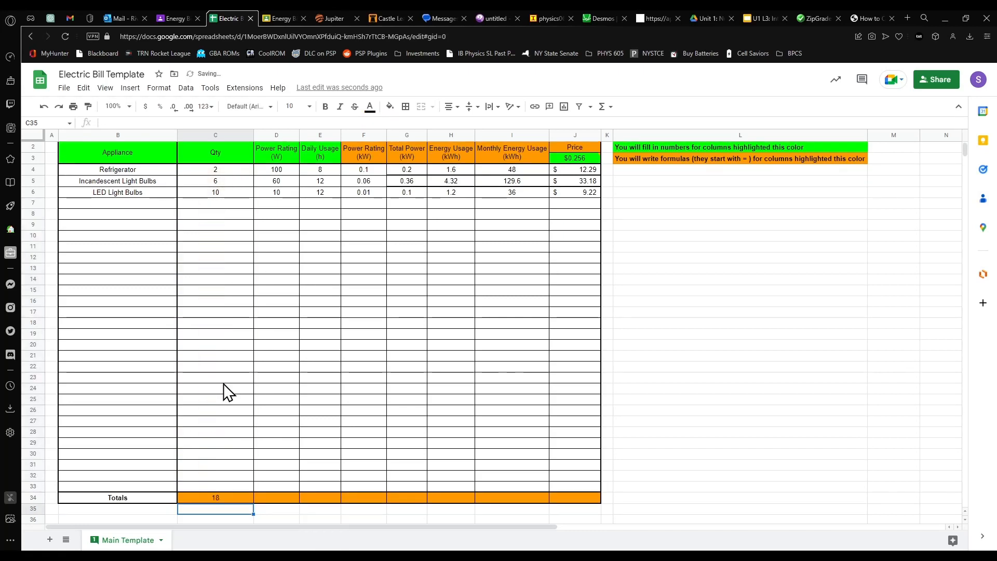
- Fit the Qty column to its contents and fill the total formula from C34 across to J34
{"action": "left_click_drag", "start_coordinate": [215, 169], "coordinate": [223, 191]}
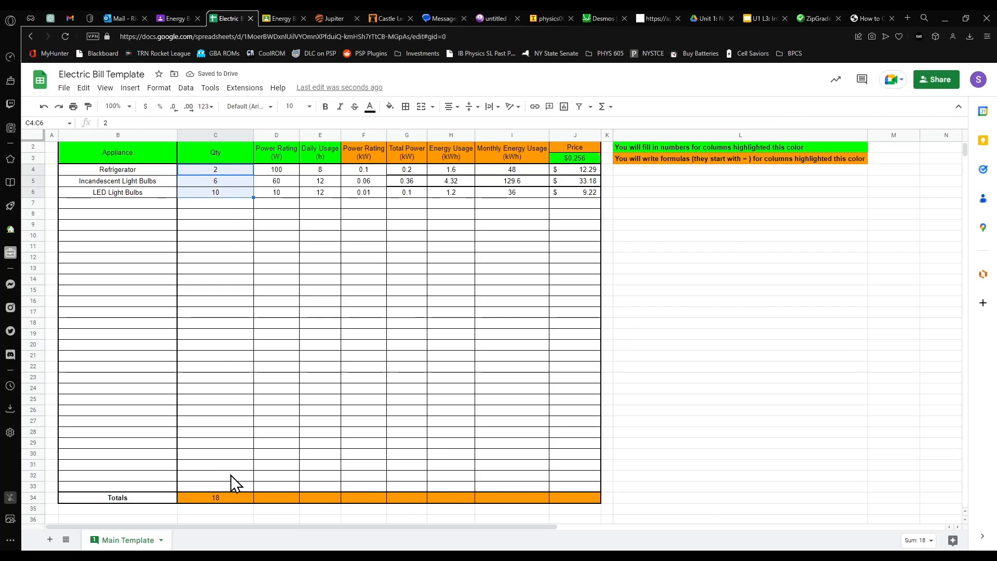
{"action": "left_click", "coordinate": [226, 500]}
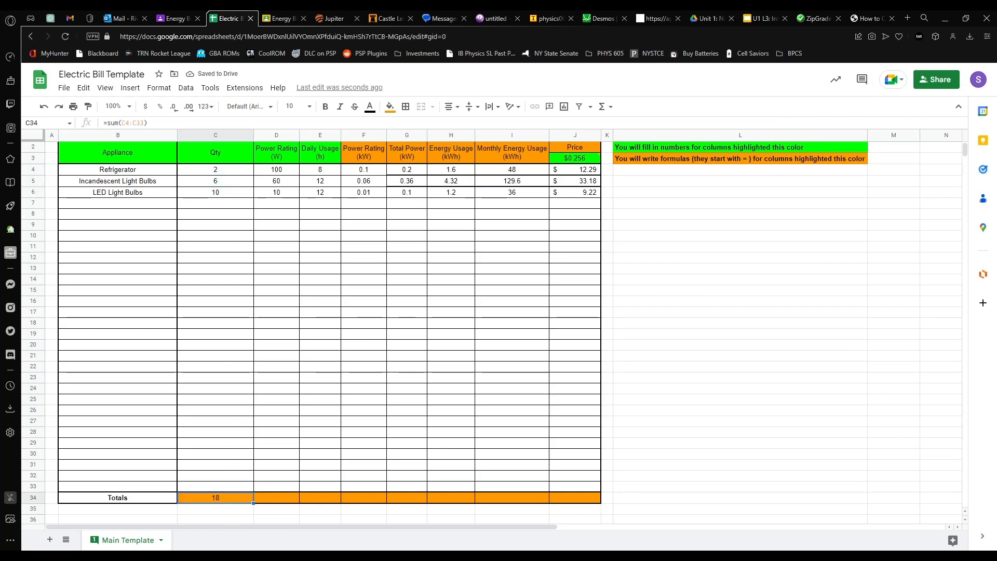
{"action": "double_click", "coordinate": [254, 136]}
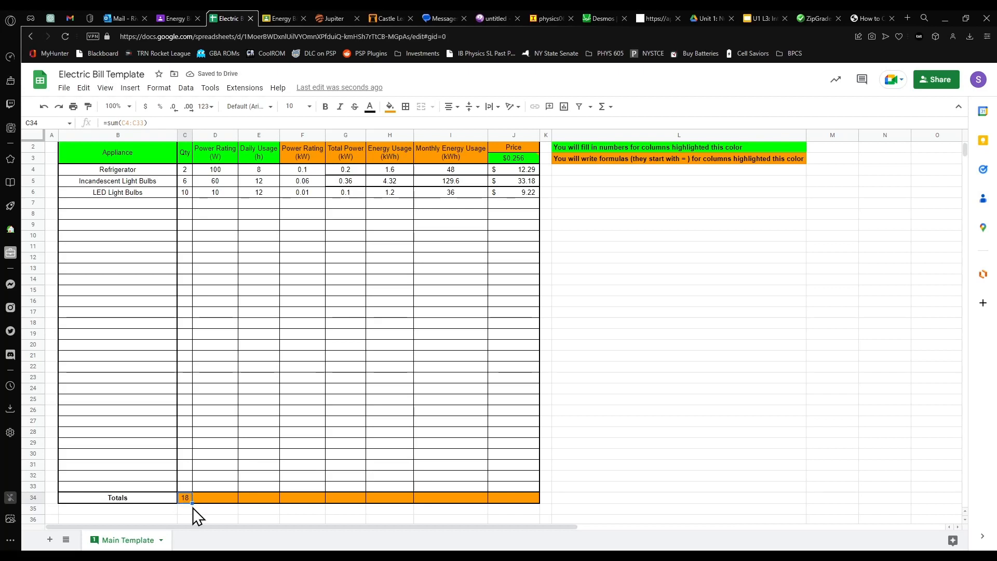
{"action": "left_click_drag", "start_coordinate": [191, 503], "coordinate": [539, 503]}
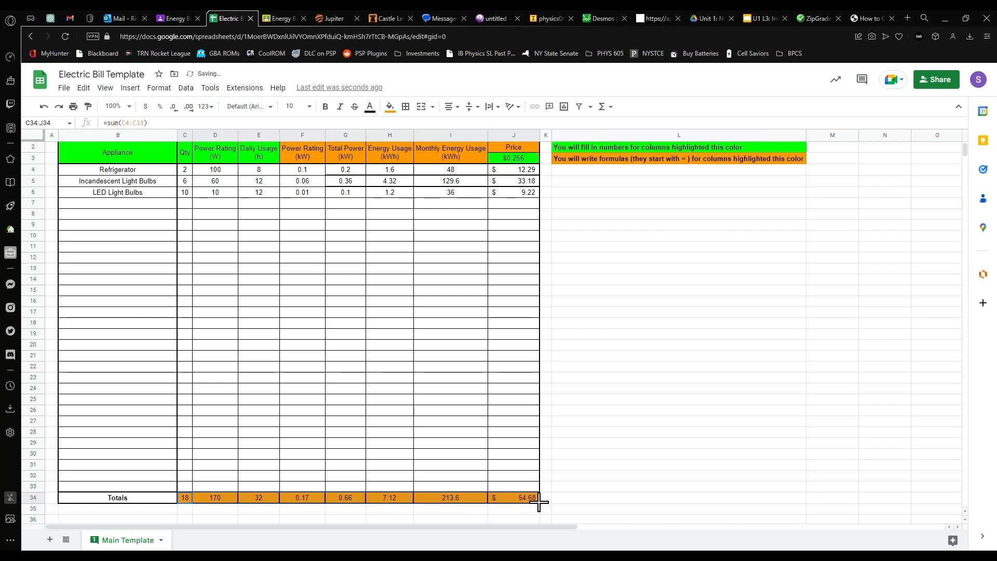
- Check the column references of the copied total formulas in the Totals row from D34 to J34
{"action": "left_click", "coordinate": [215, 498]}
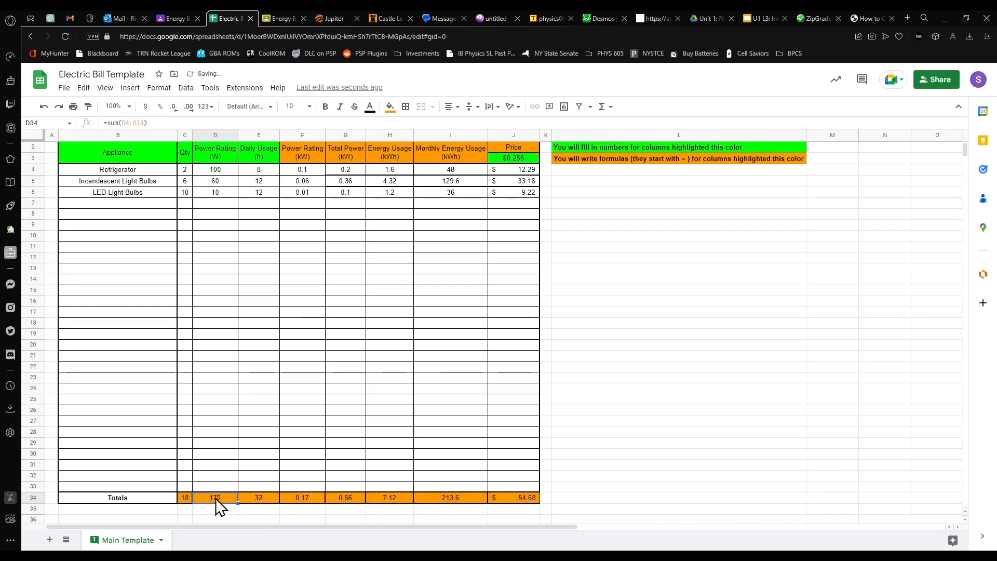
{"action": "double_click", "coordinate": [215, 498]}
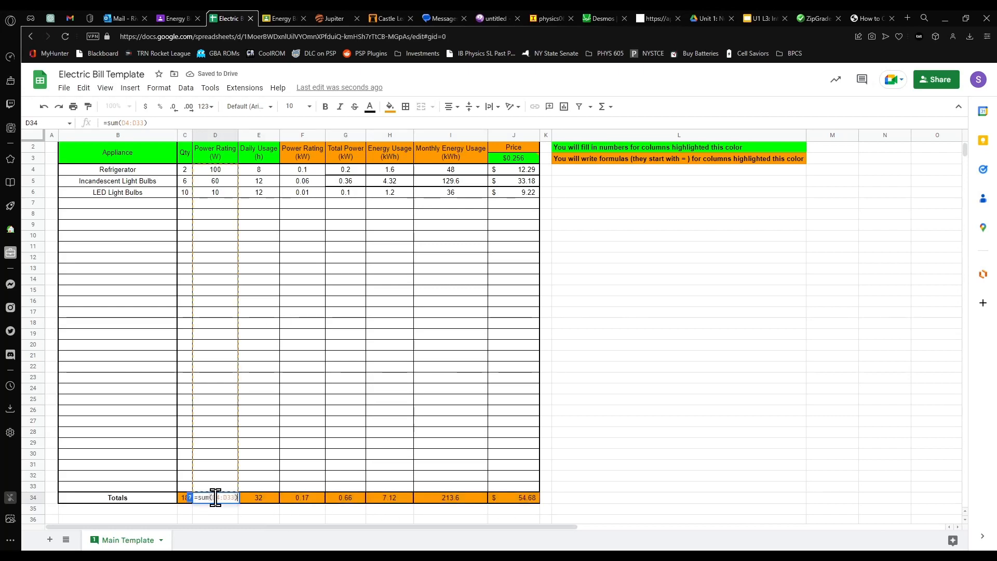
{"action": "left_click", "coordinate": [269, 497]}
{"action": "left_click", "coordinate": [305, 498]}
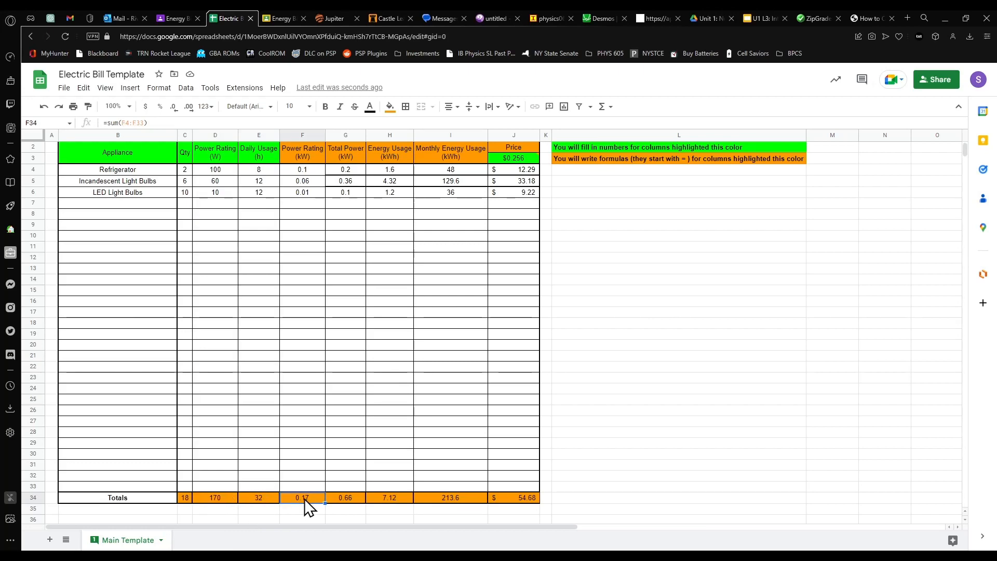
{"action": "left_click", "coordinate": [347, 498]}
{"action": "left_click", "coordinate": [406, 499]}
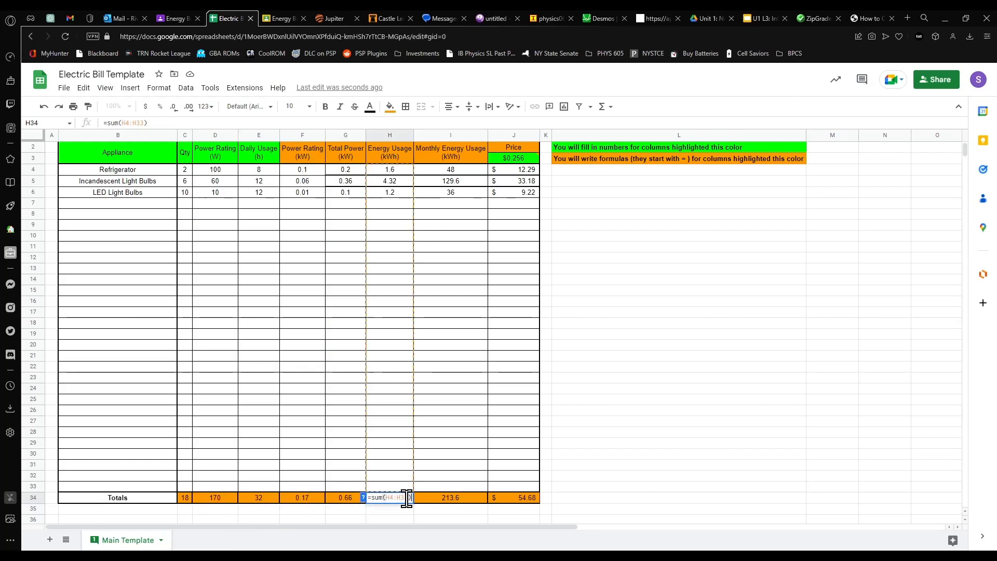
{"action": "double_click", "coordinate": [471, 500]}
{"action": "left_click", "coordinate": [525, 501]}
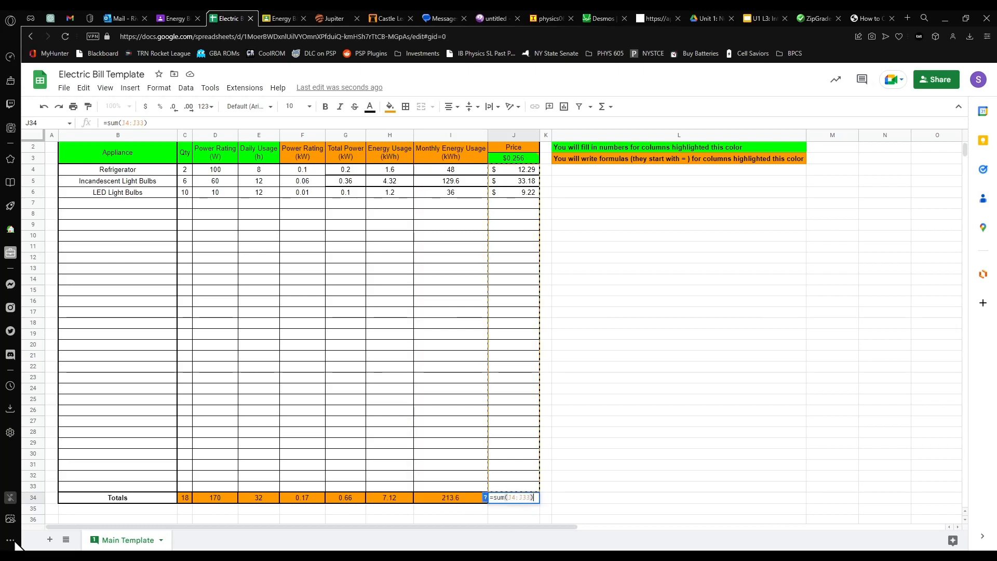
- Leave formula editing in J34 and review the Price total in the Totals row
{"action": "left_click", "coordinate": [513, 444]}
{"action": "left_click", "coordinate": [532, 489]}
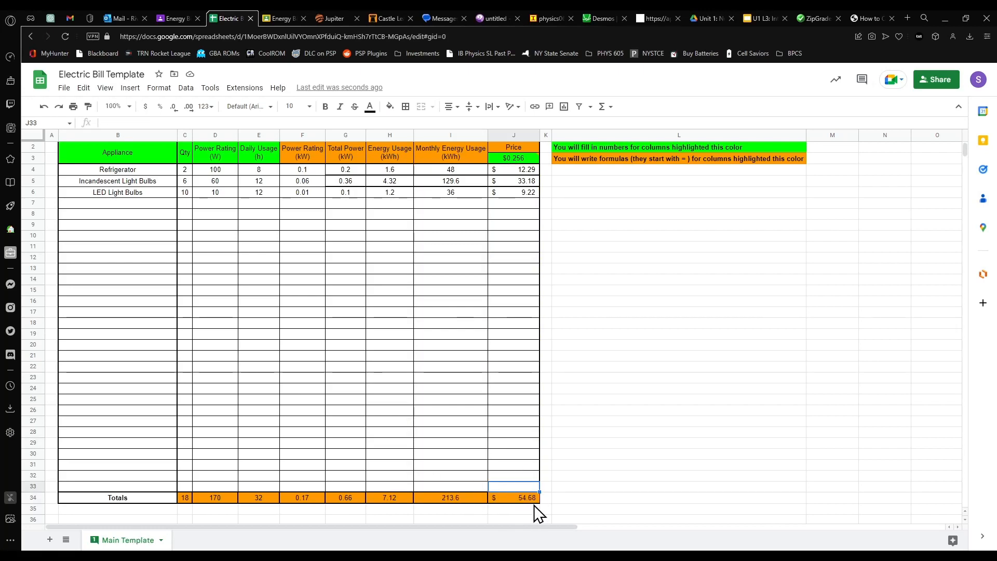
{"action": "left_click", "coordinate": [531, 501]}
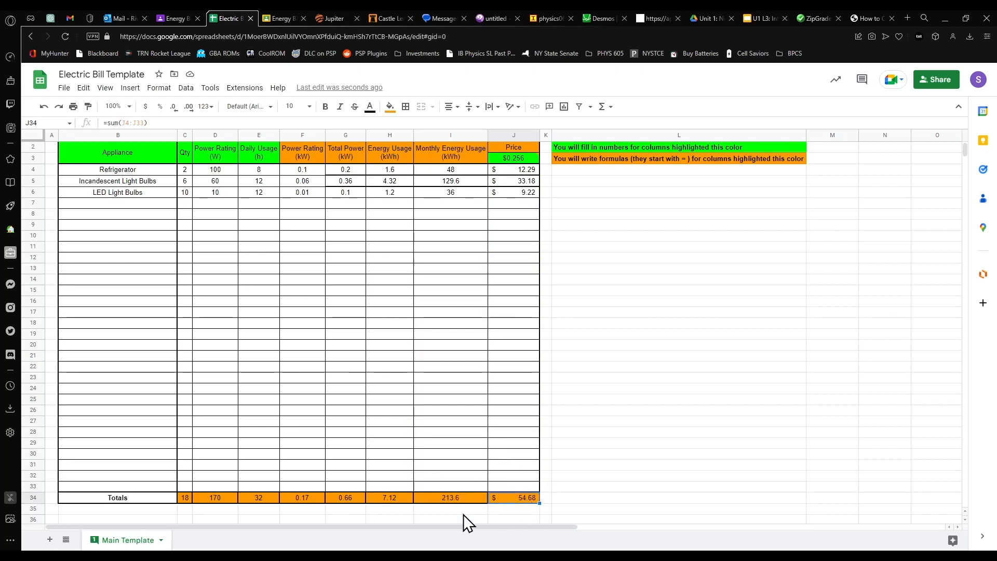
{"action": "scroll", "coordinate": [499, 320], "scroll_direction": "up", "scroll_amount": 1}
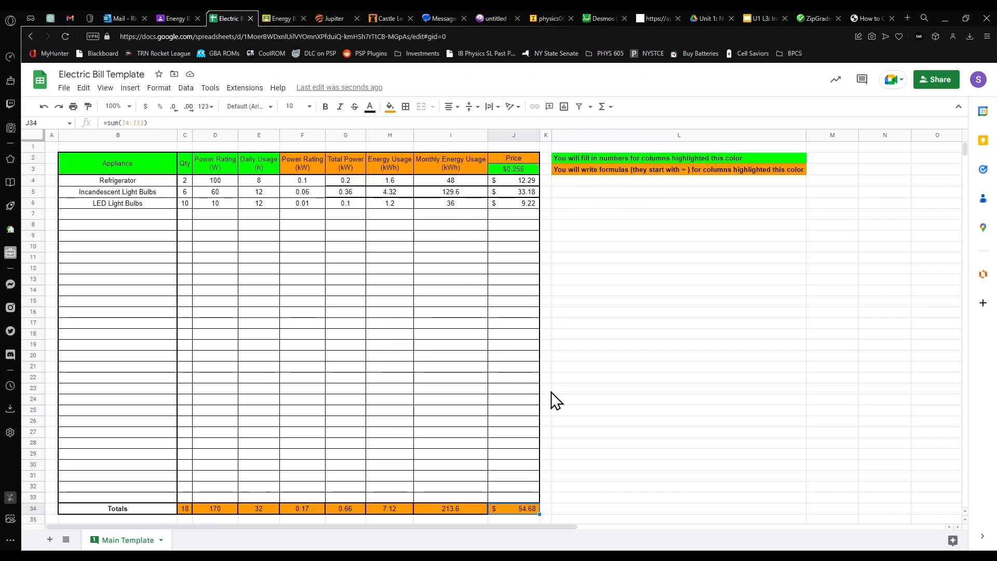
- Set the price per kWh in cell J3 to 0.145
{"action": "left_click", "coordinate": [521, 170]}
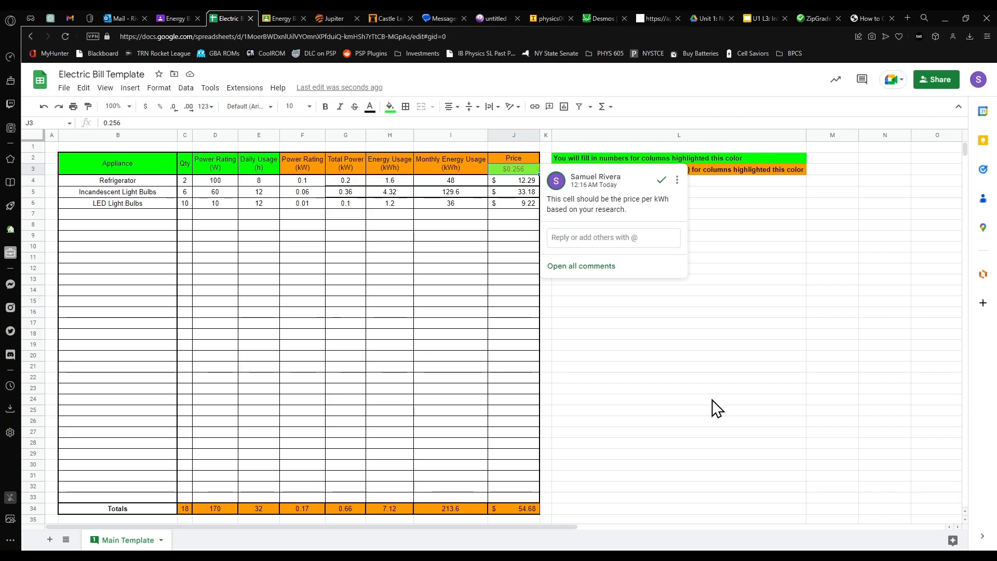
{"action": "type", "text": "0"}
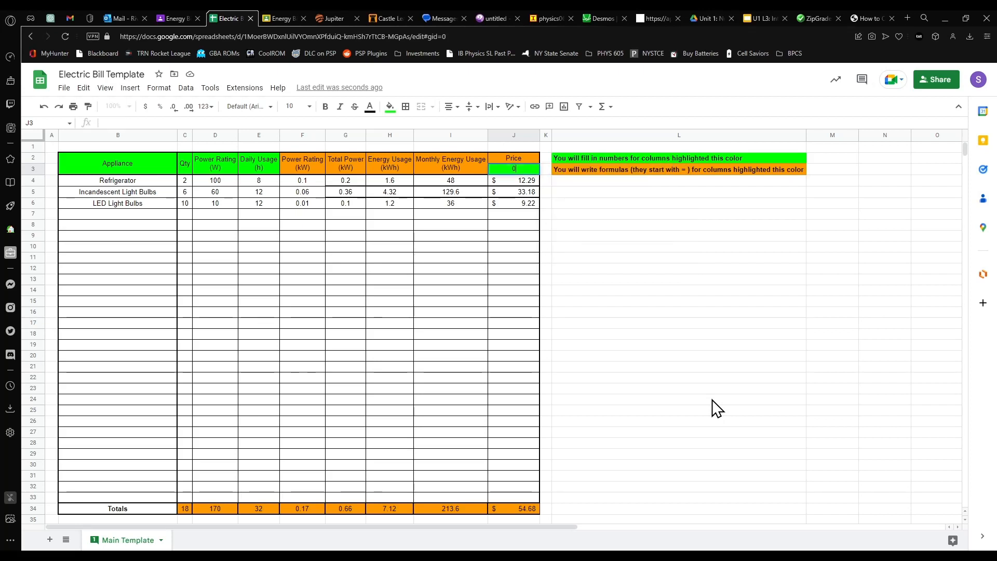
{"action": "type", "text": ".145"}
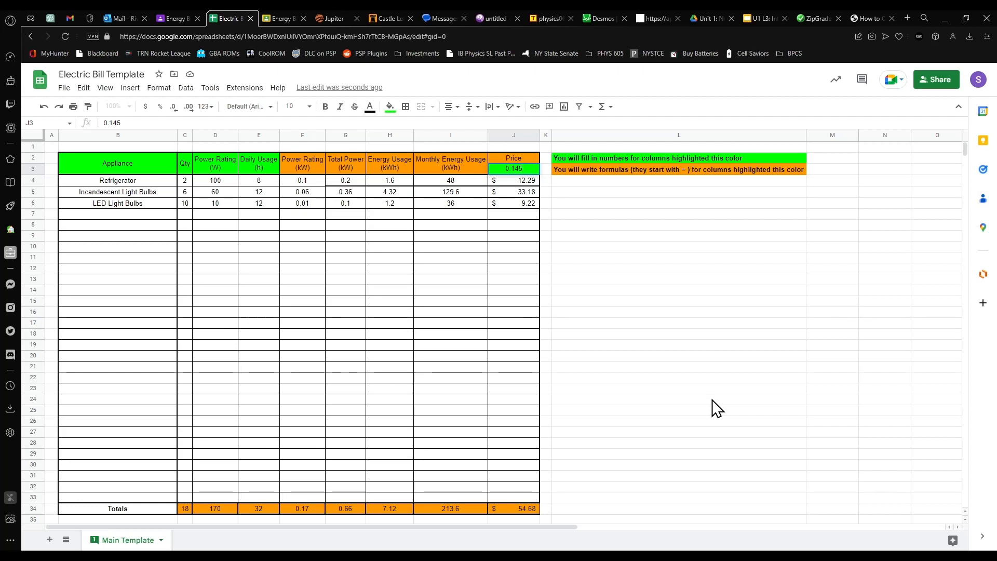
{"action": "key", "text": "Return"}
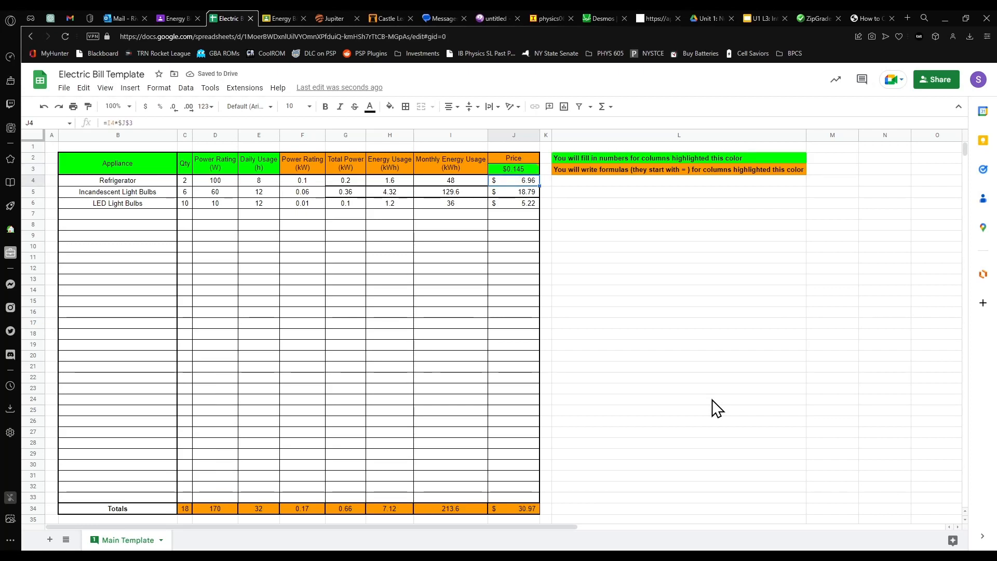
- Undo the price per kWh change in J3 and redo it to compare the resulting prices
{"action": "key", "text": "ctrl+z"}
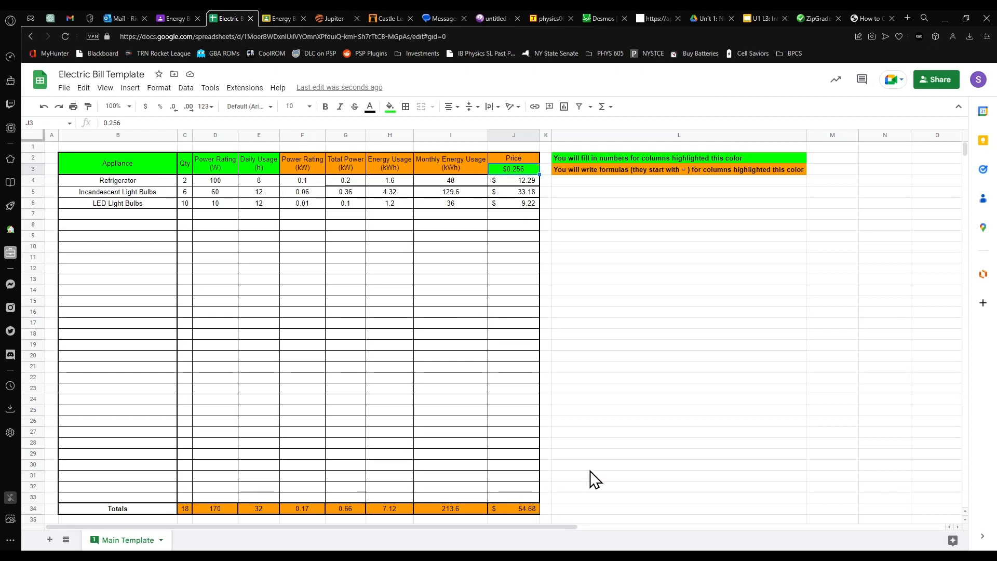
{"action": "key", "text": "ctrl+z"}
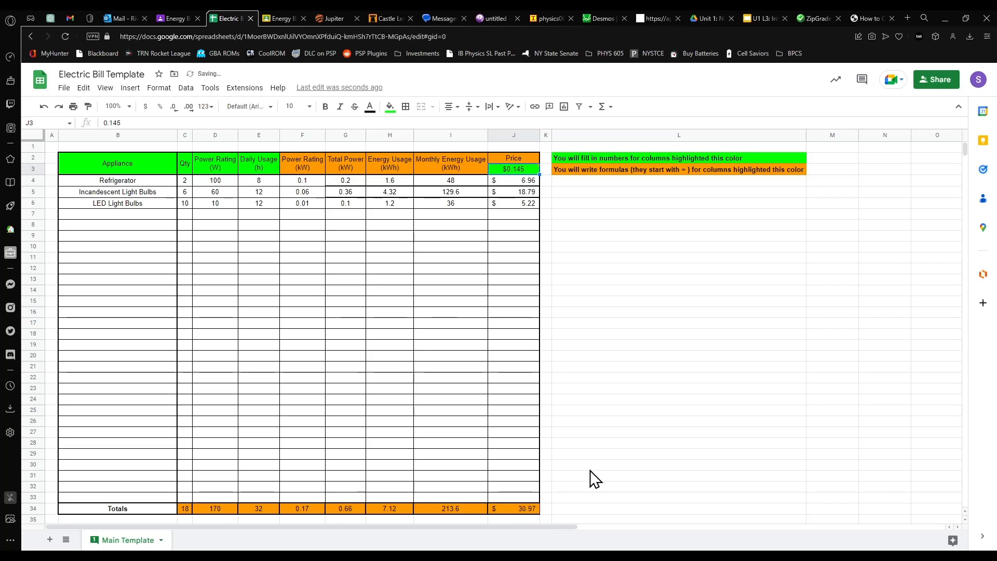